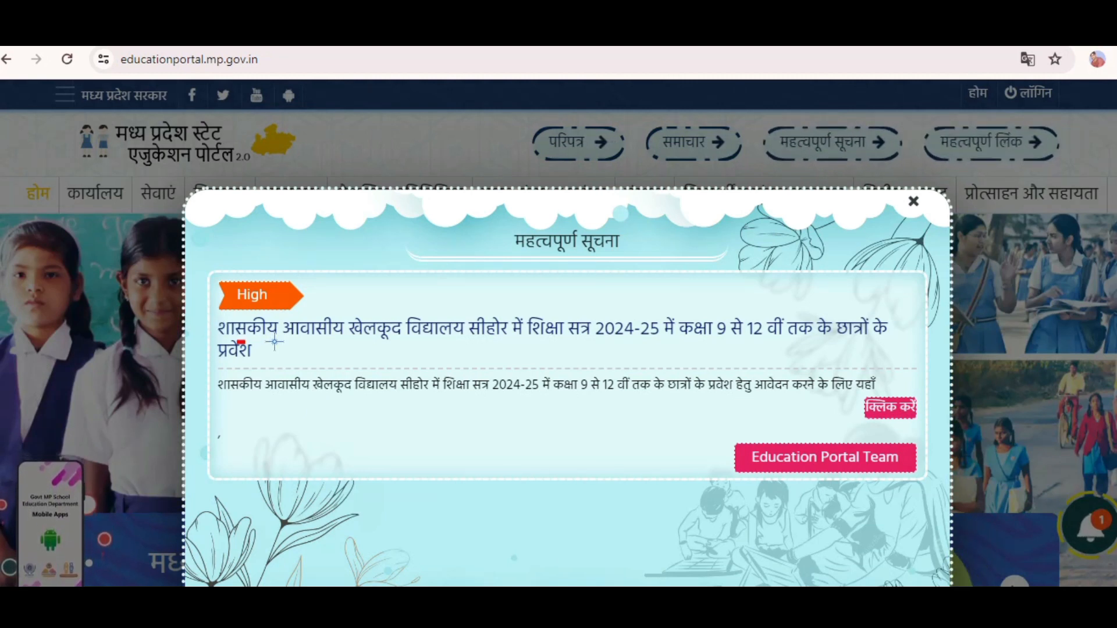
- Review the admission notice for the Sehore residential sports school, session 2024-25, classes 9 to 12, and open its application link
drag(274, 342, 874, 343)
drag(221, 362, 251, 361)
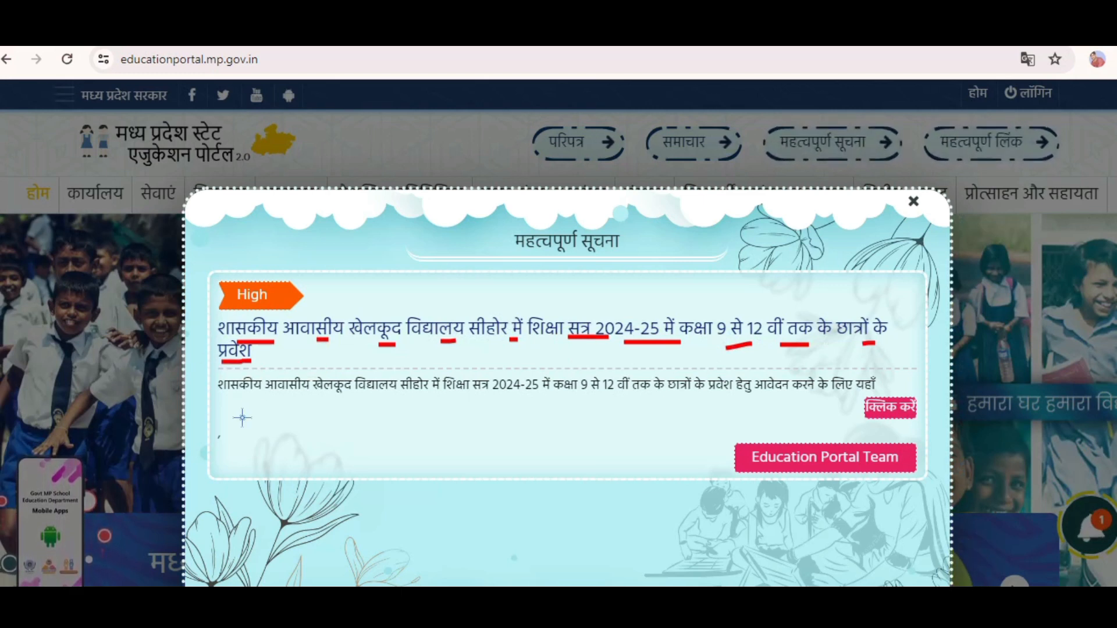
drag(248, 404, 411, 396)
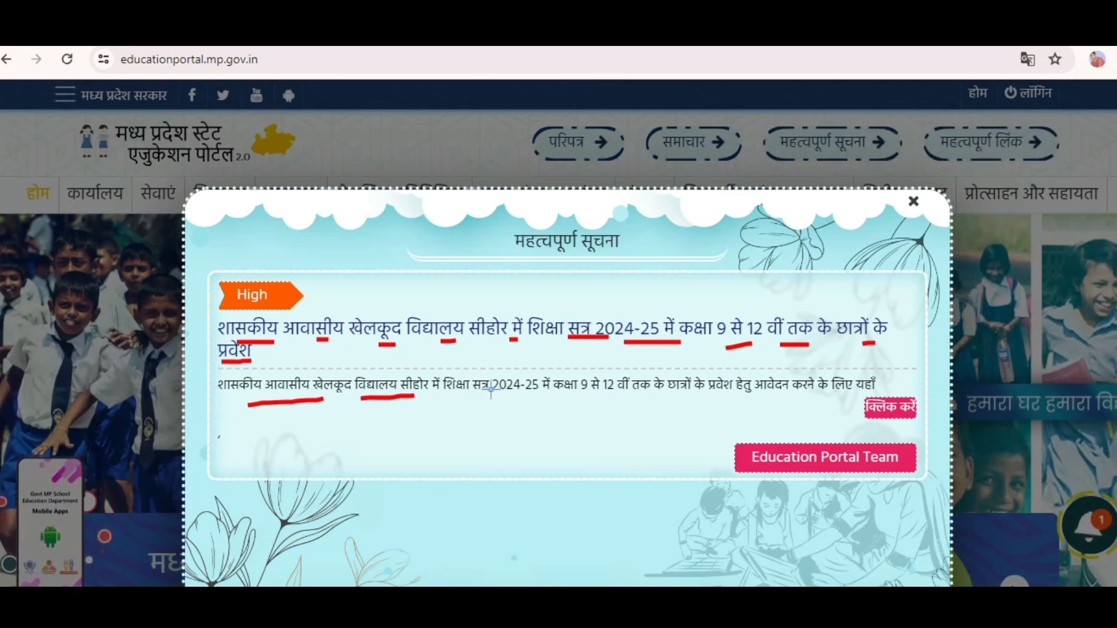
drag(492, 394, 701, 396)
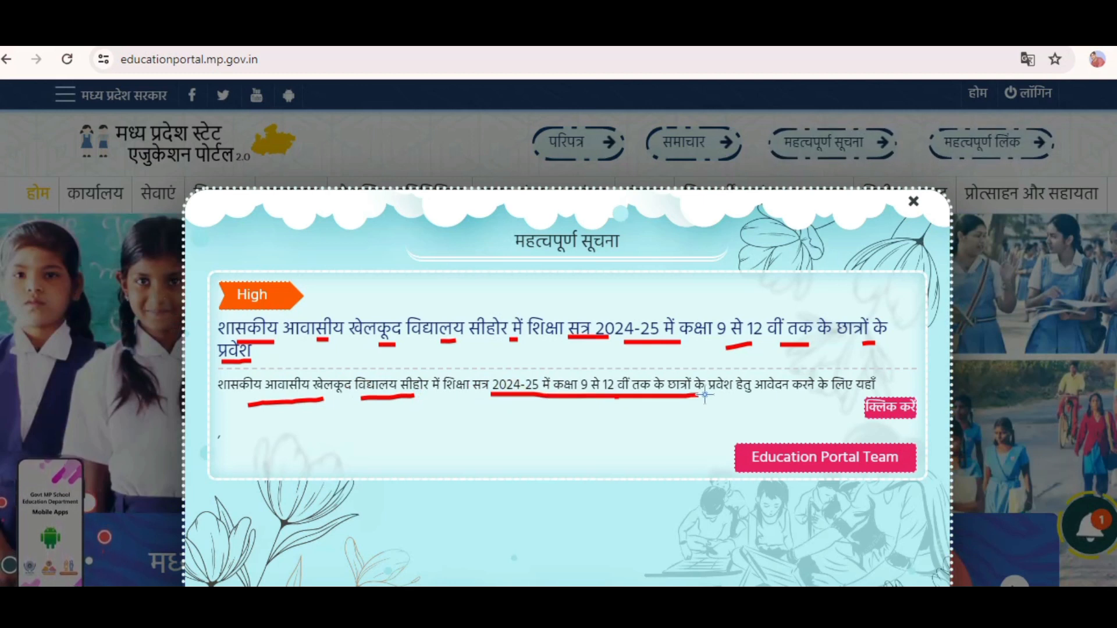
mouse_move(774, 402)
mouse_down()
mouse_move(919, 391)
mouse_move(887, 425)
mouse_move(873, 383)
mouse_move(969, 357)
mouse_up()
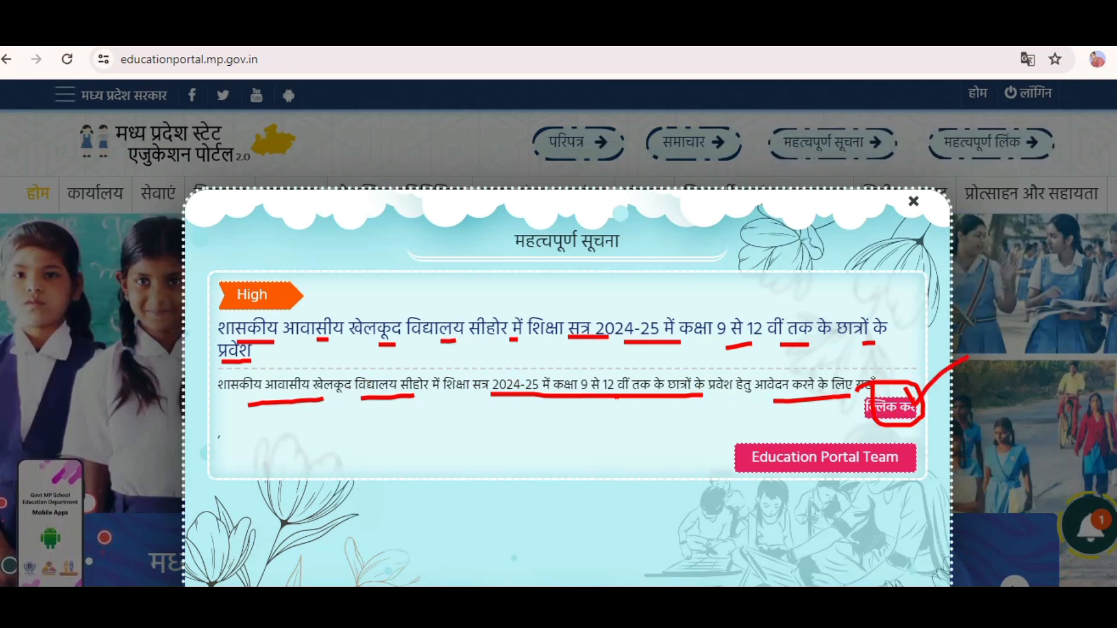
key(Escape)
click(887, 413)
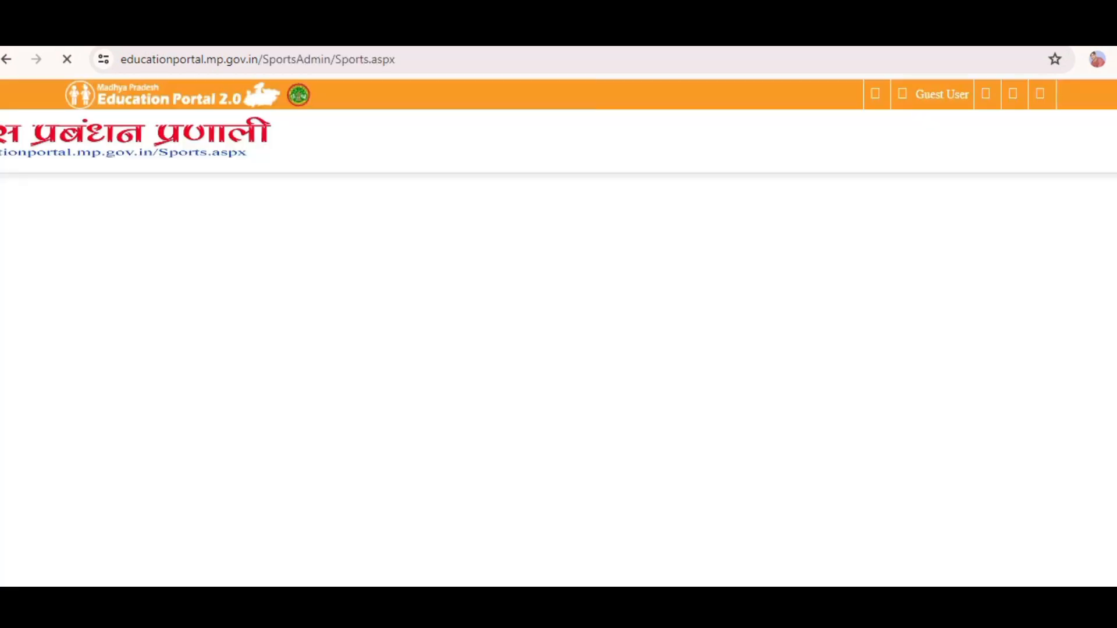
- Examine the Shivpuri D.P.Ed. college and Sehore sports institute panels, including their sessions, application details links and application counts
scroll(836, 317, down, 5)
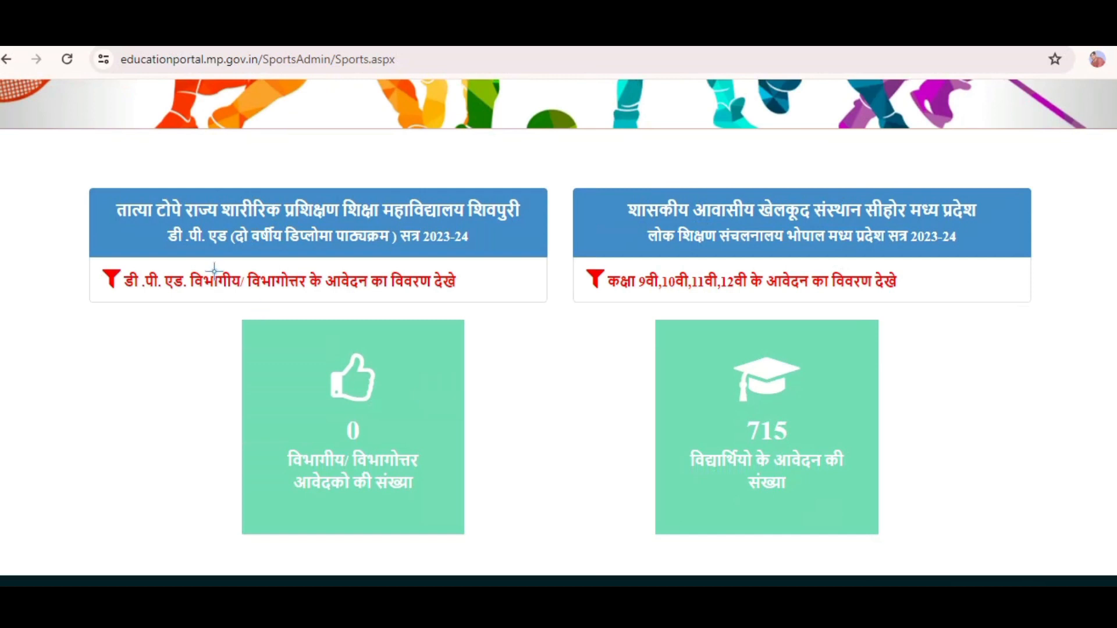
mouse_move(100, 194)
mouse_down()
mouse_move(265, 174)
mouse_move(541, 169)
mouse_move(512, 227)
mouse_move(216, 268)
mouse_move(98, 215)
mouse_move(118, 171)
mouse_up()
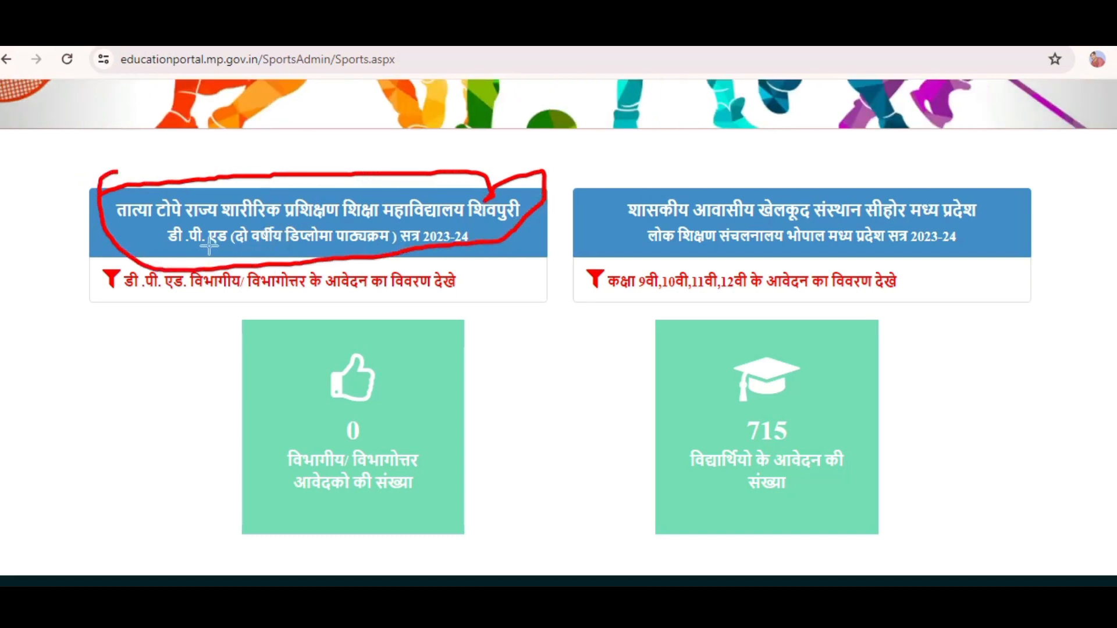
drag(178, 246, 474, 245)
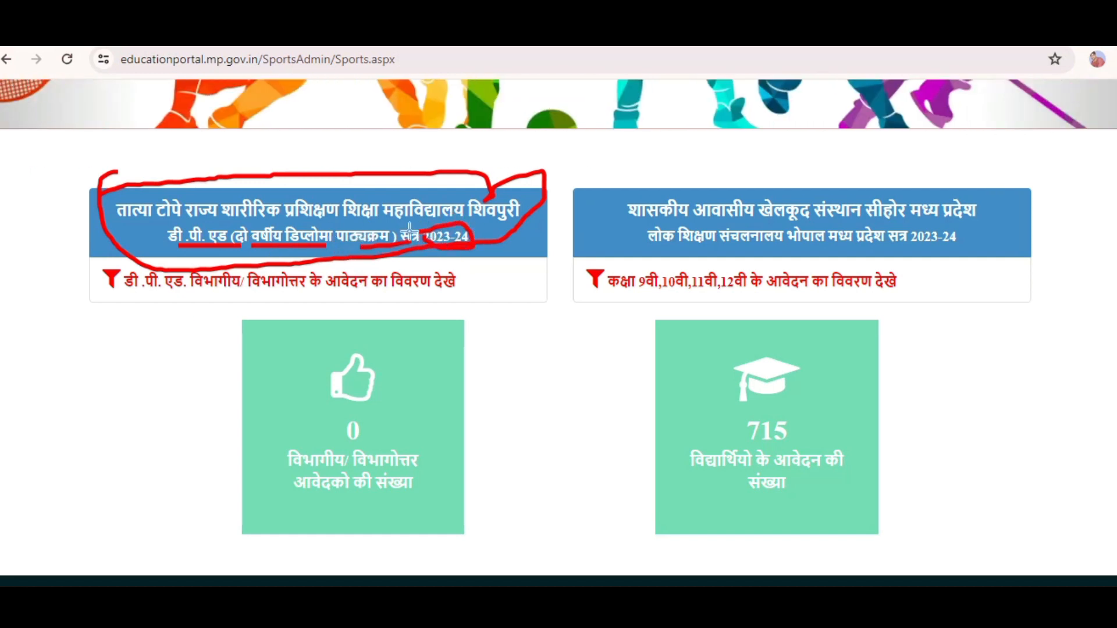
drag(139, 298, 217, 294)
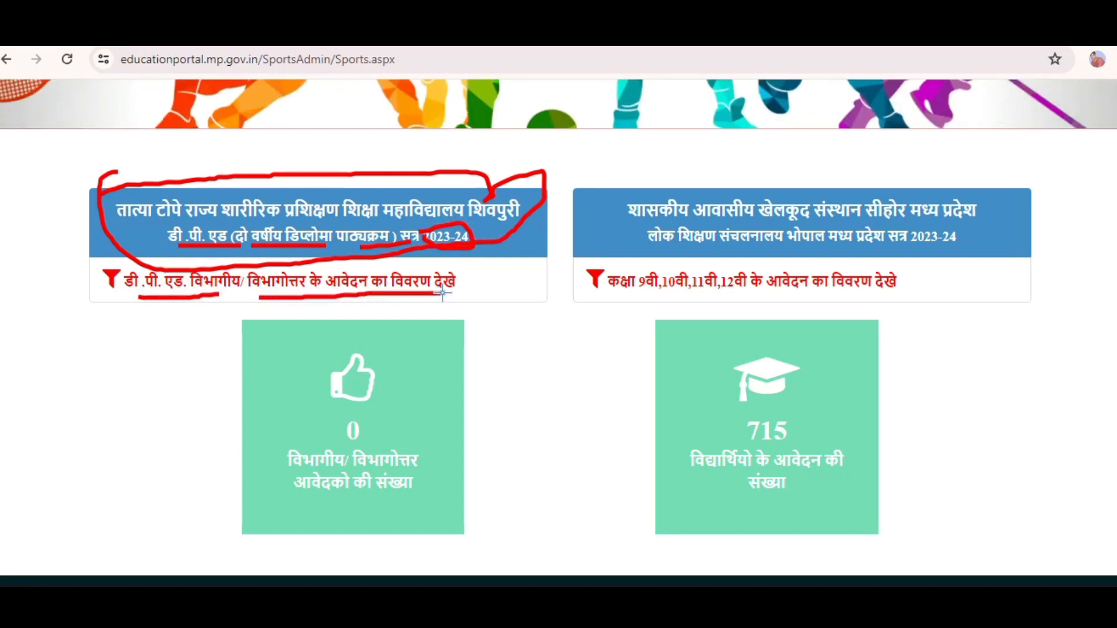
mouse_move(272, 426)
mouse_down()
mouse_move(370, 346)
mouse_move(414, 524)
mouse_move(303, 520)
mouse_move(256, 420)
mouse_up()
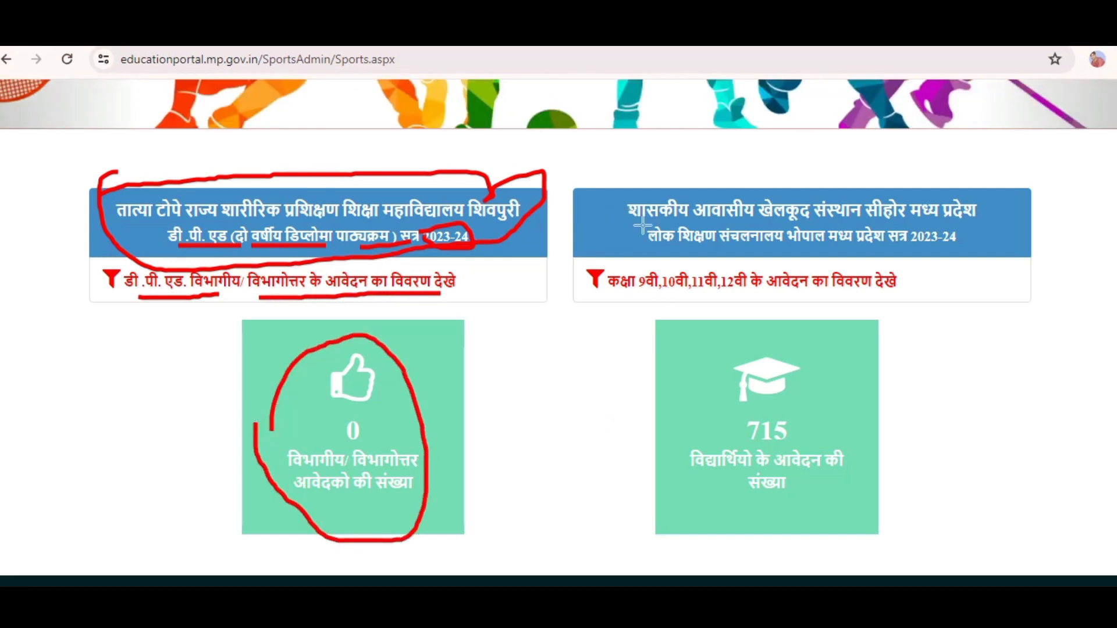
drag(648, 223, 941, 216)
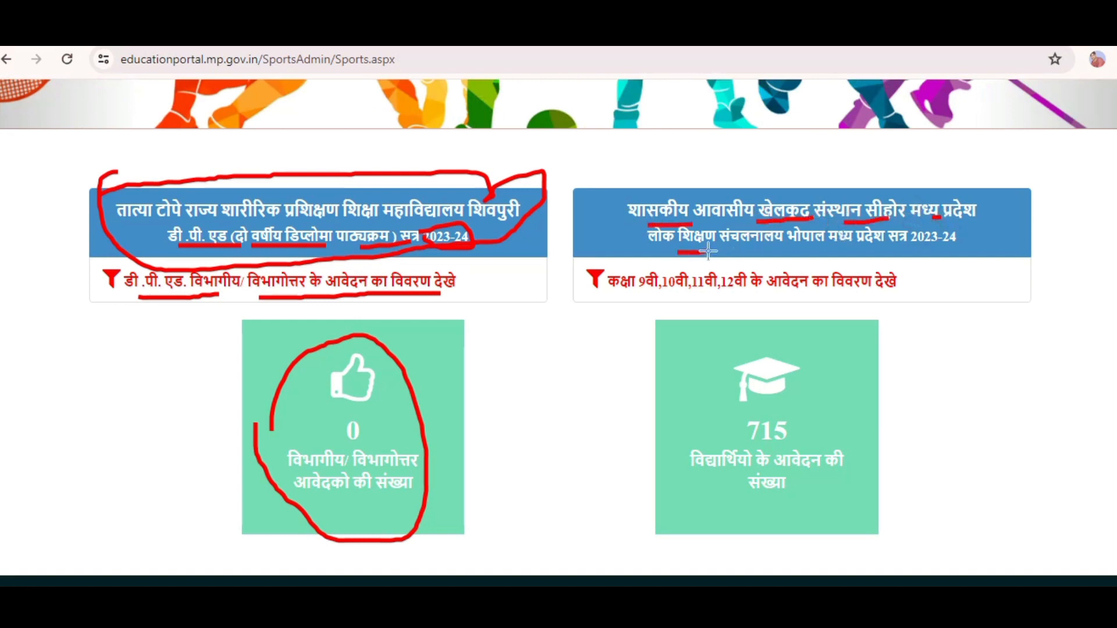
mouse_move(751, 252)
mouse_down()
mouse_move(913, 256)
mouse_move(978, 228)
mouse_move(892, 228)
mouse_up()
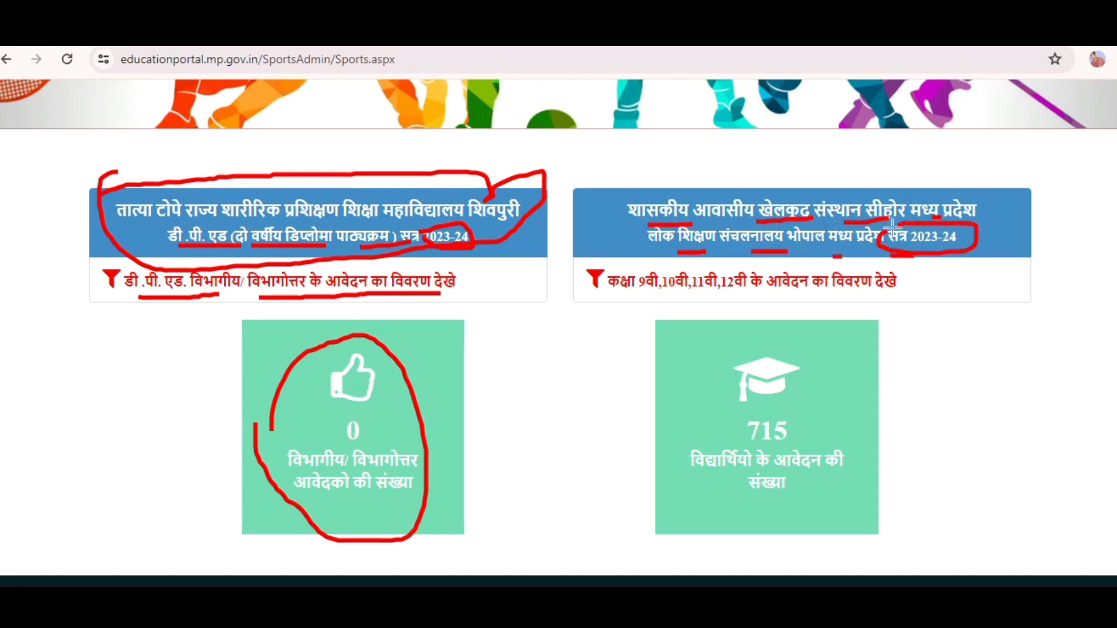
drag(627, 301, 649, 301)
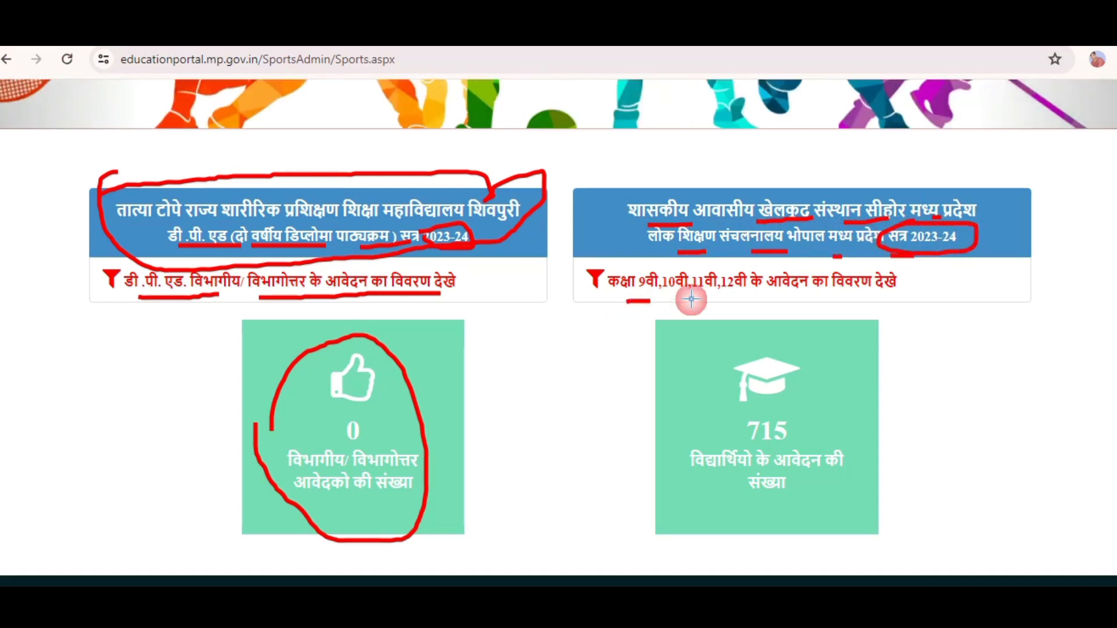
mouse_move(732, 297)
mouse_down()
mouse_move(845, 298)
mouse_move(899, 281)
mouse_up()
mouse_move(682, 389)
mouse_down()
mouse_move(757, 348)
mouse_move(875, 401)
mouse_move(850, 507)
mouse_move(743, 522)
mouse_move(672, 407)
mouse_move(693, 368)
mouse_move(707, 368)
mouse_up()
drag(769, 501, 796, 488)
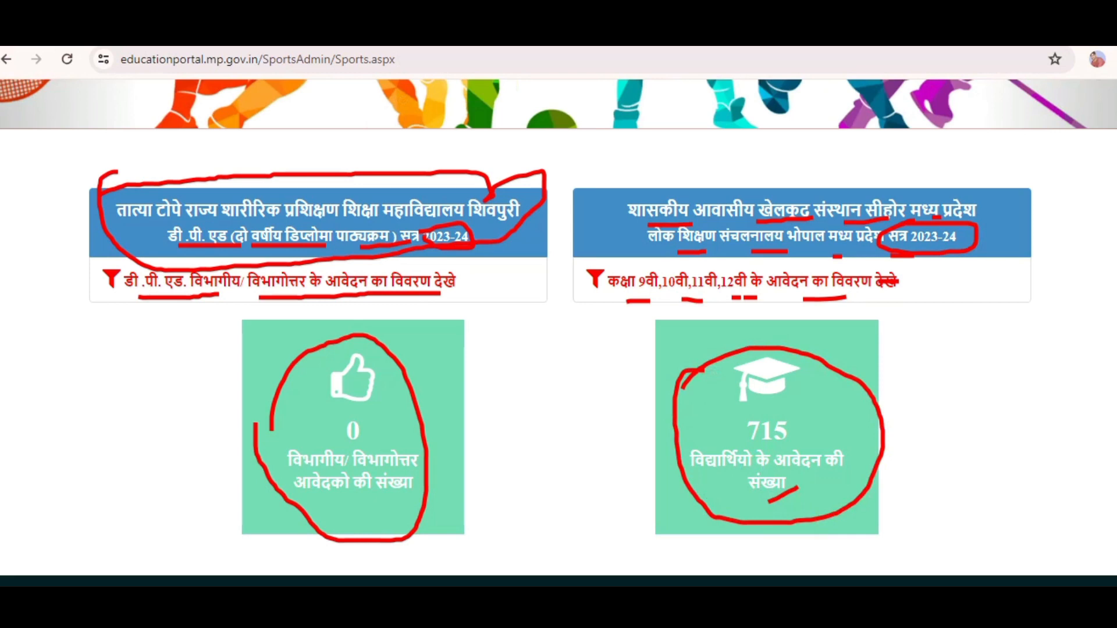
key(Escape)
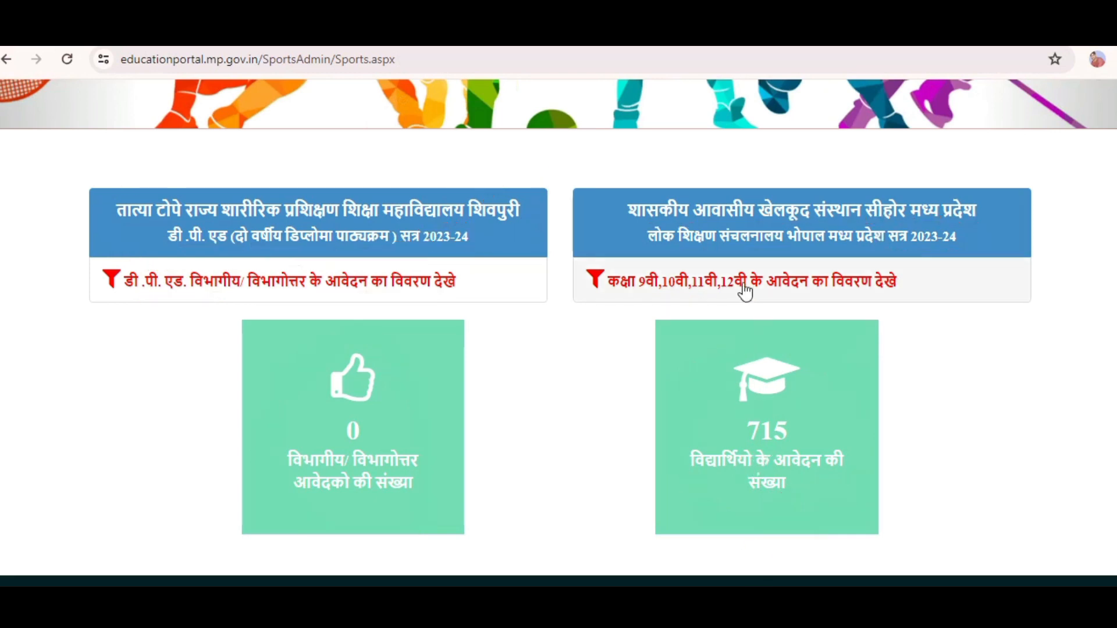
- Open the applicant registration page of the Sehore residential sports institute and bring up its admission instructions
click(788, 237)
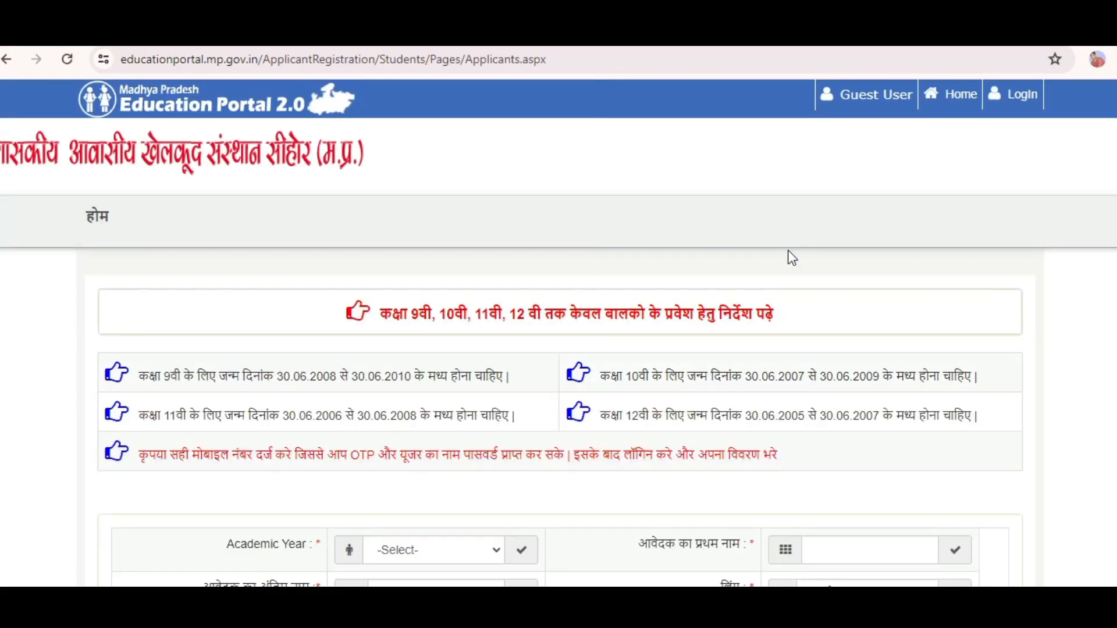
scroll(788, 256, down, 3)
scroll(788, 261, up, 3)
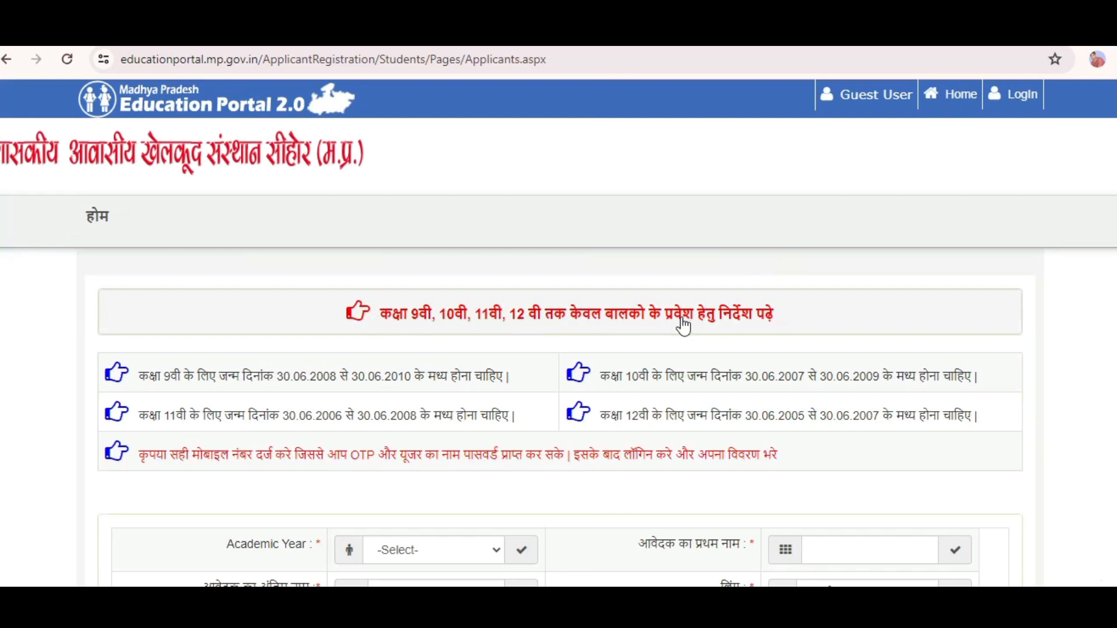
scroll(822, 324, down, 2)
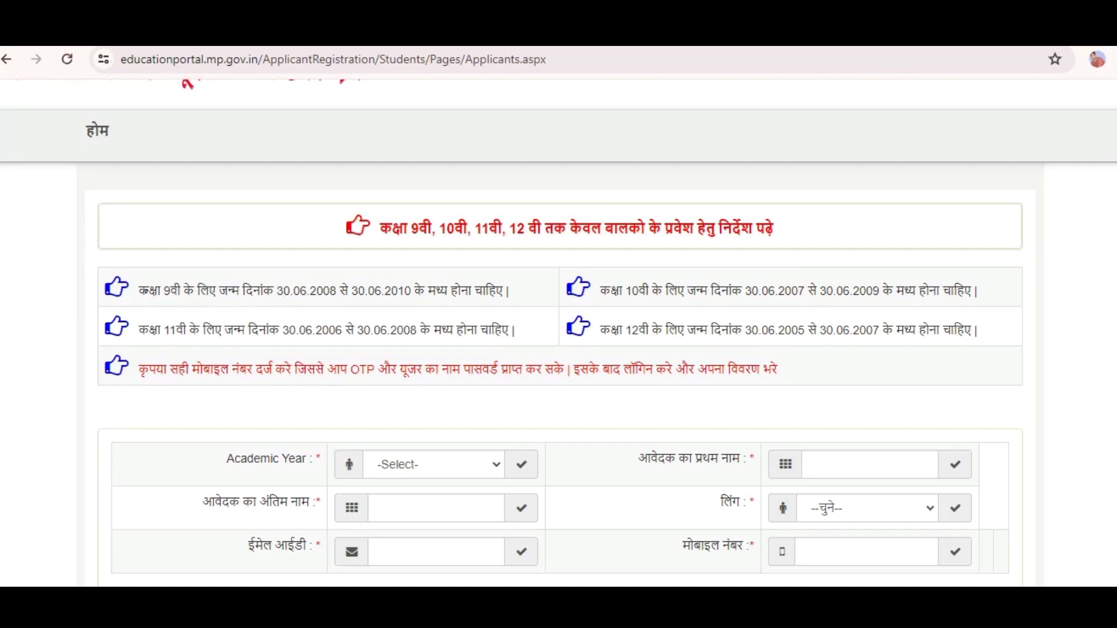
- Read the date-of-birth limits for classes 9, 10, 11 and 12 above the registration form
drag(150, 289, 461, 290)
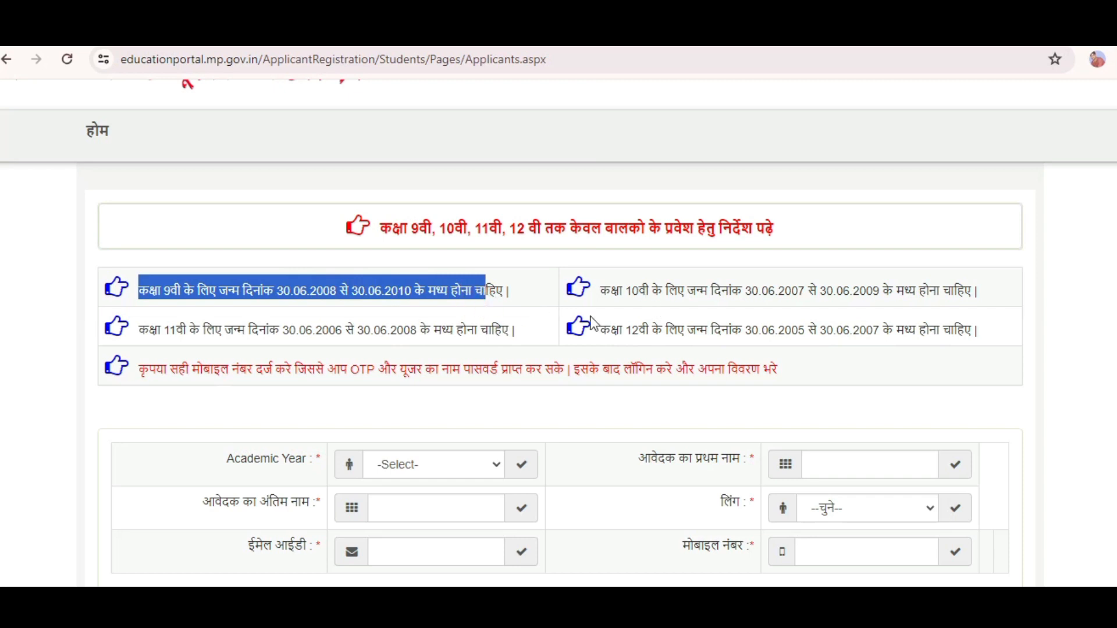
drag(593, 290, 977, 293)
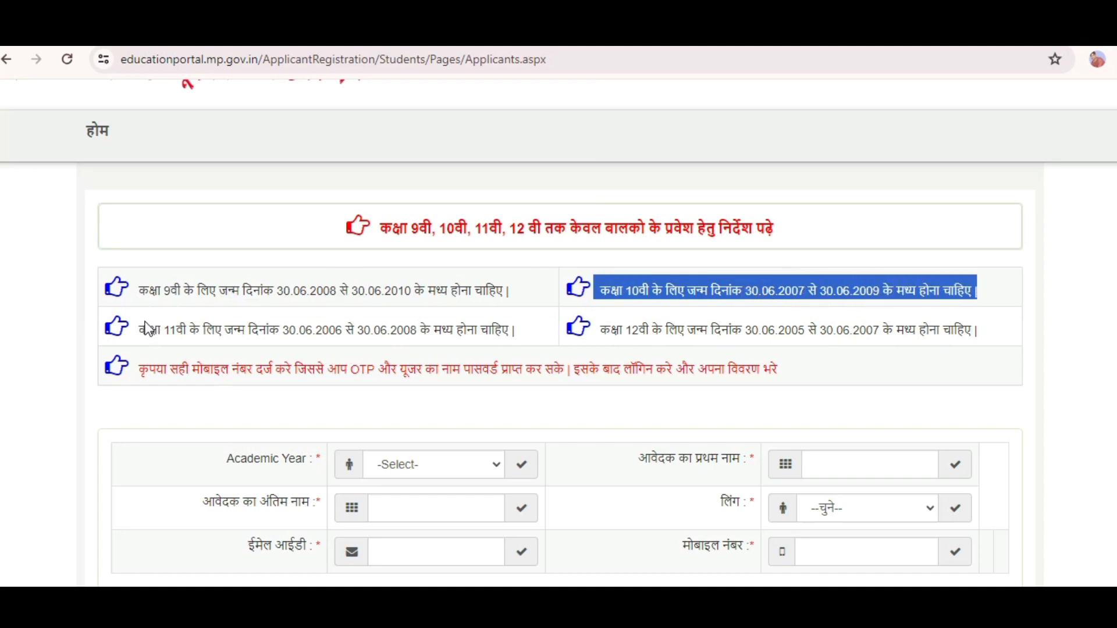
drag(140, 327, 509, 327)
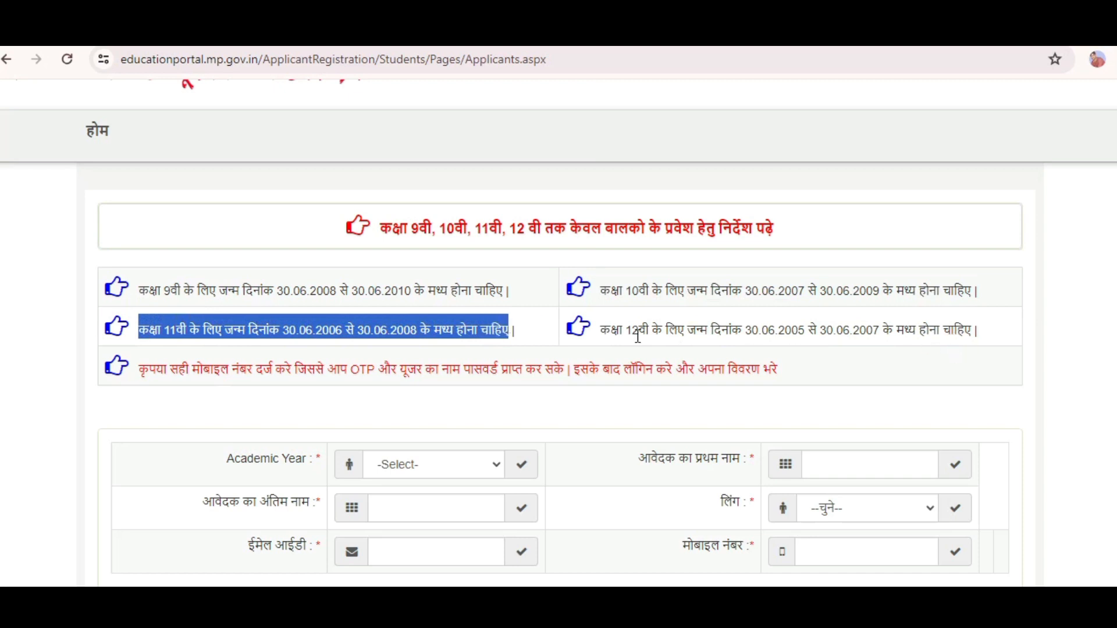
drag(600, 333, 1007, 343)
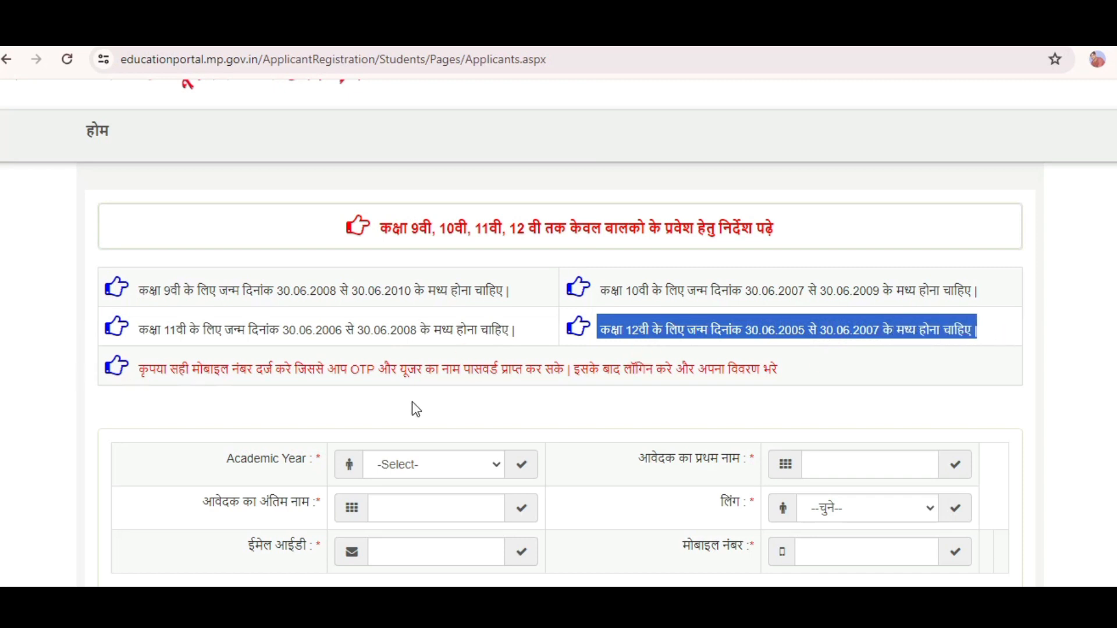
scroll(473, 379, down, 3)
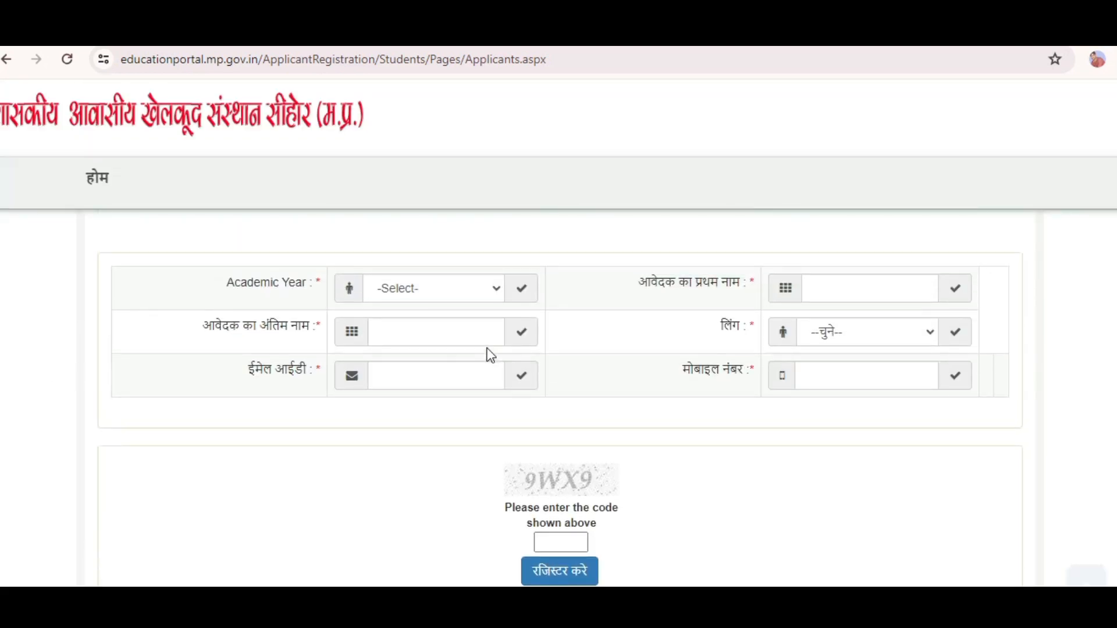
scroll(491, 355, up, 3)
scroll(561, 348, down, 1)
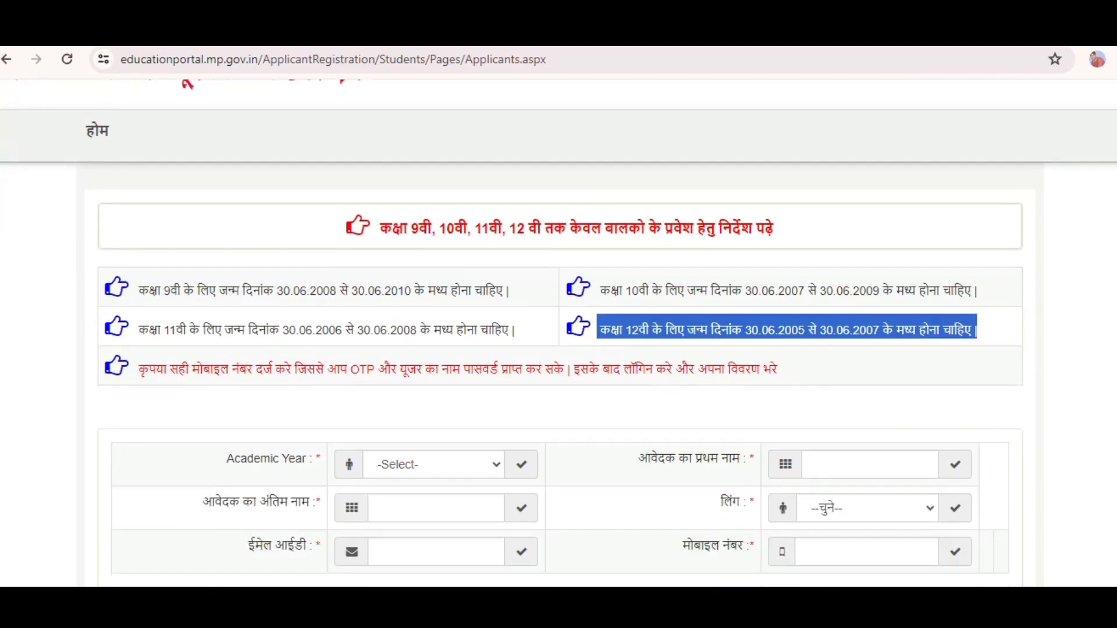
- Set the Academic Year in the registration form to 2024-2025
scroll(1022, 451, down, 4)
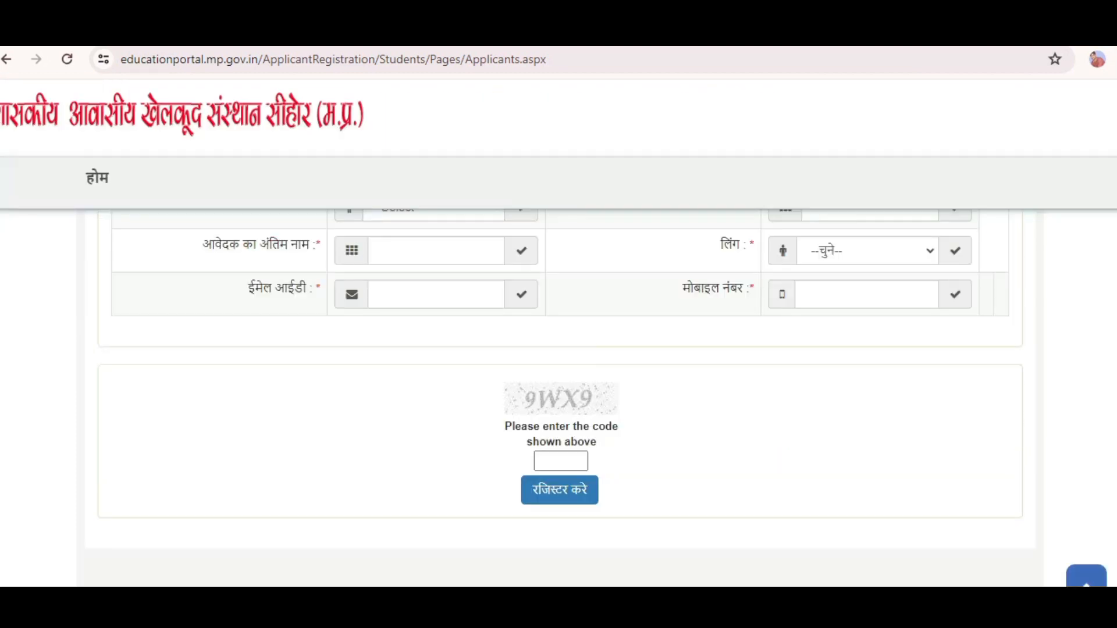
scroll(470, 423, up, 1)
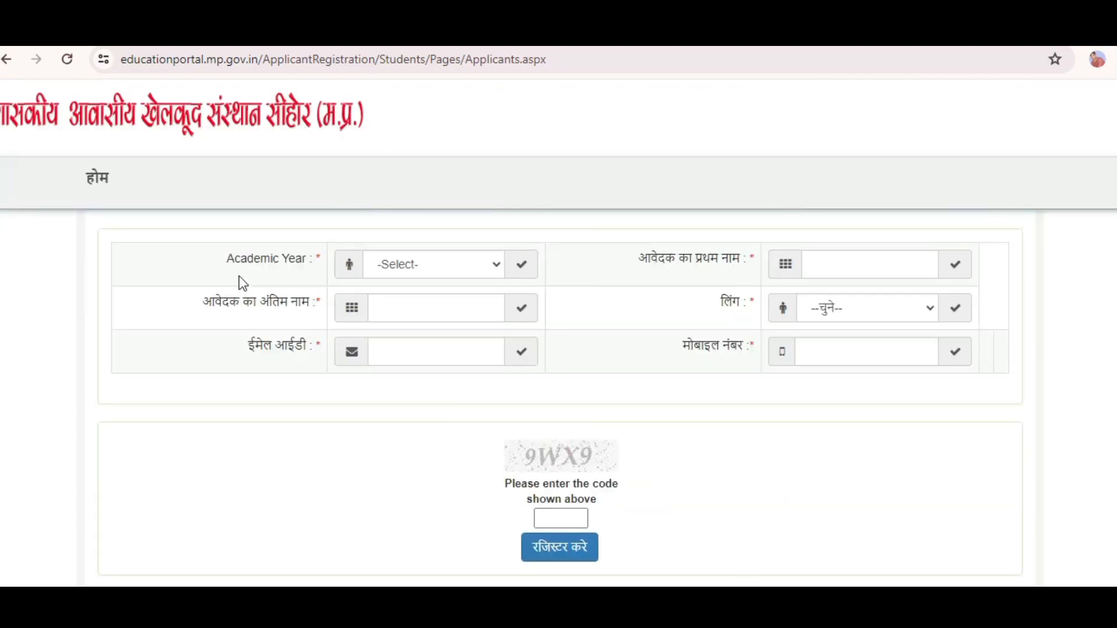
drag(224, 259, 515, 272)
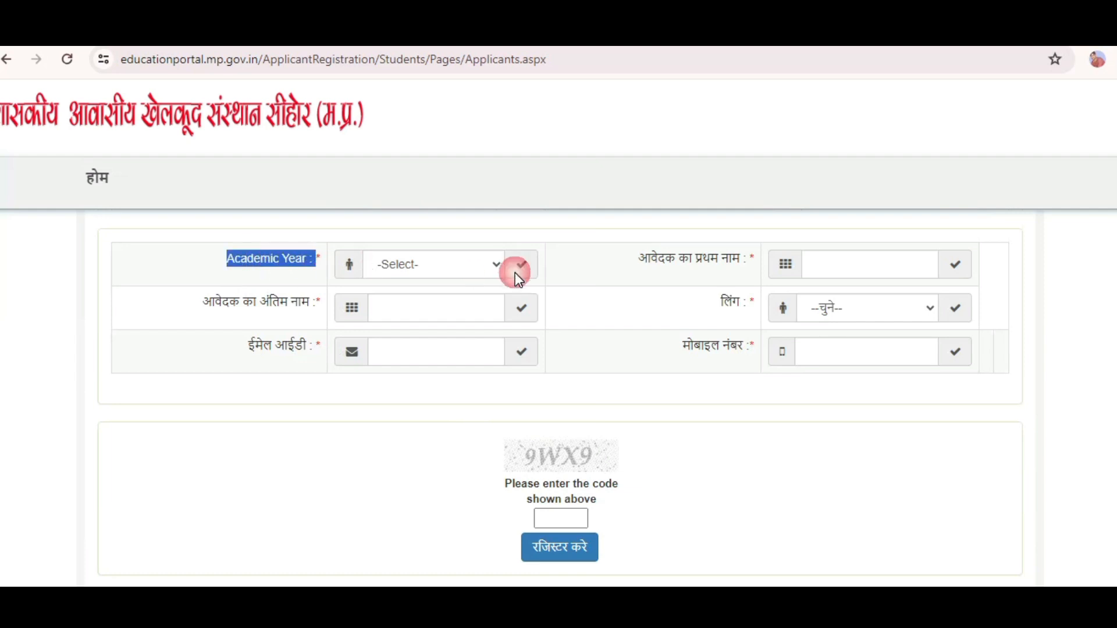
click(468, 264)
click(392, 301)
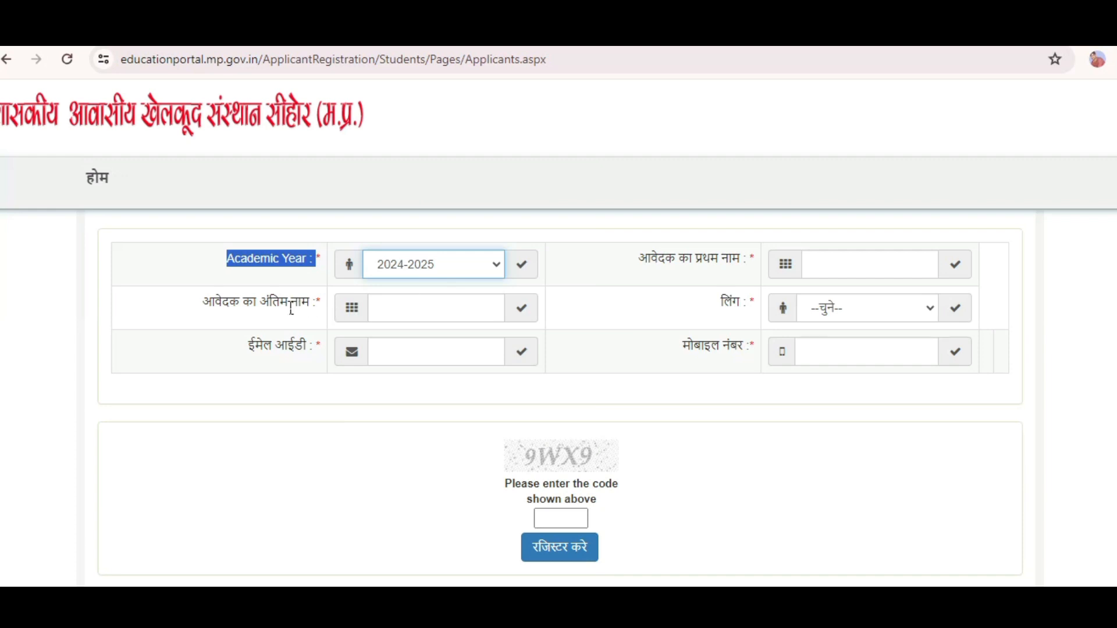
- Go over the applicant's first-name and last-name fields in the registration form
drag(214, 306, 274, 305)
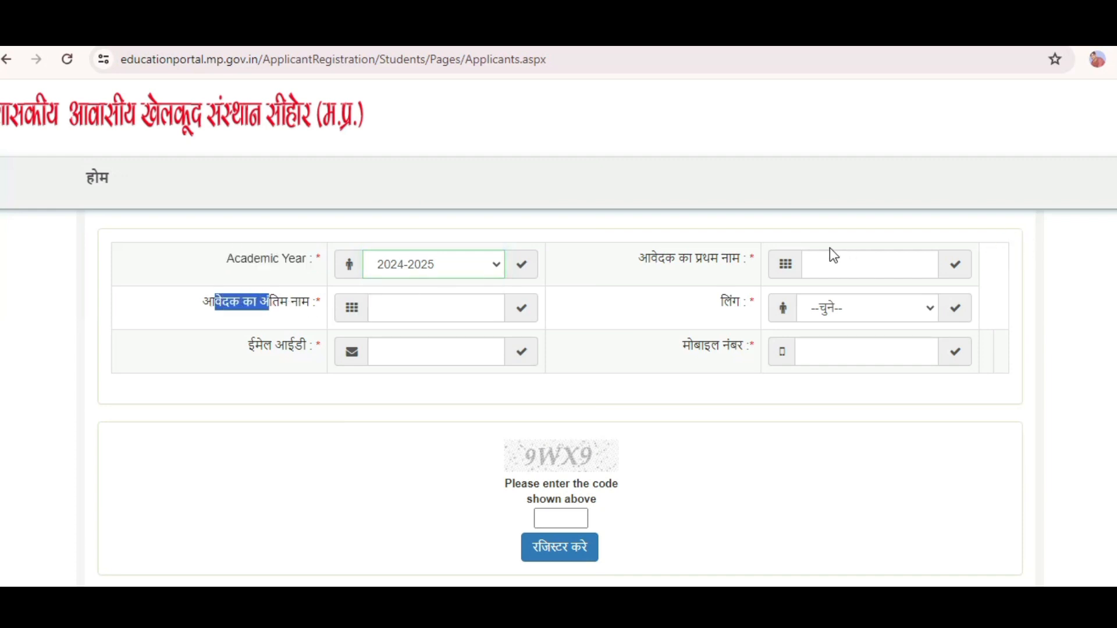
click(647, 275)
drag(642, 256, 727, 258)
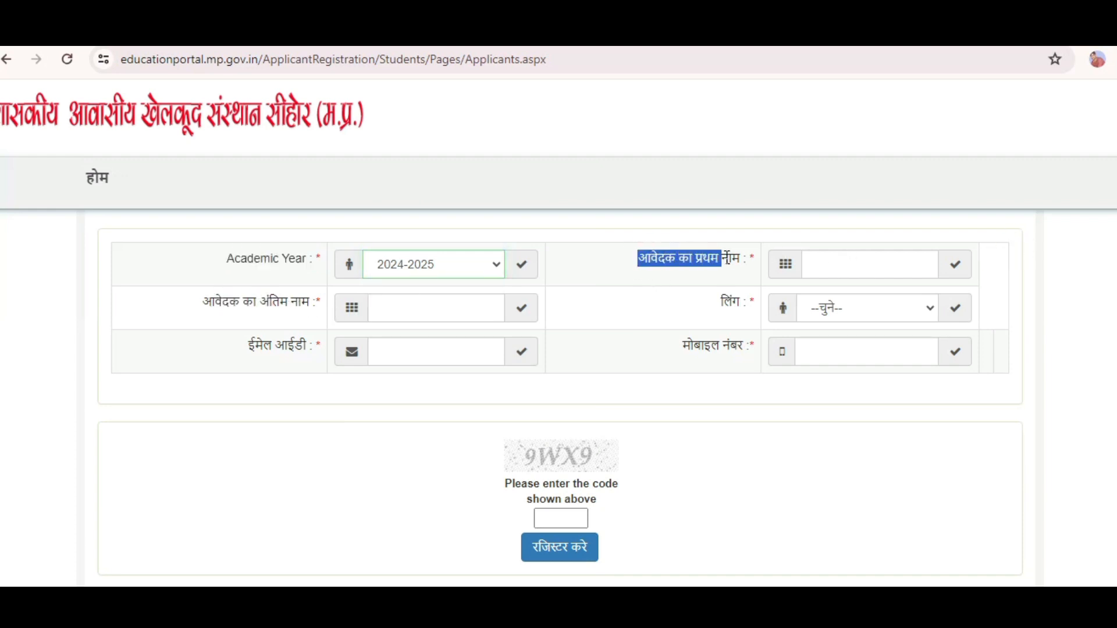
click(873, 262)
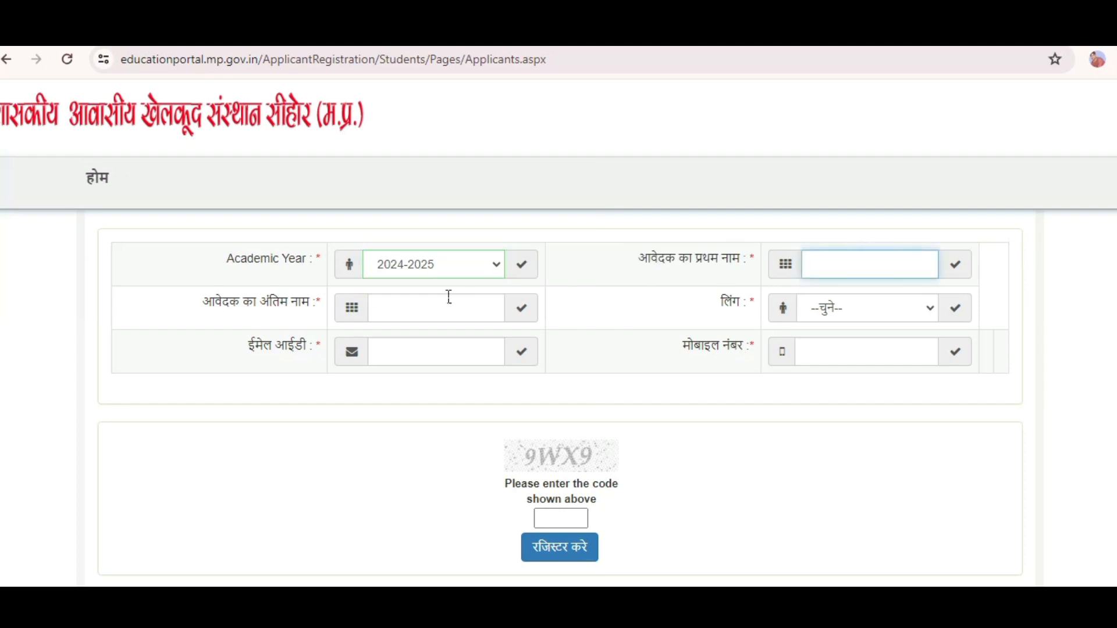
drag(209, 298, 302, 305)
click(477, 307)
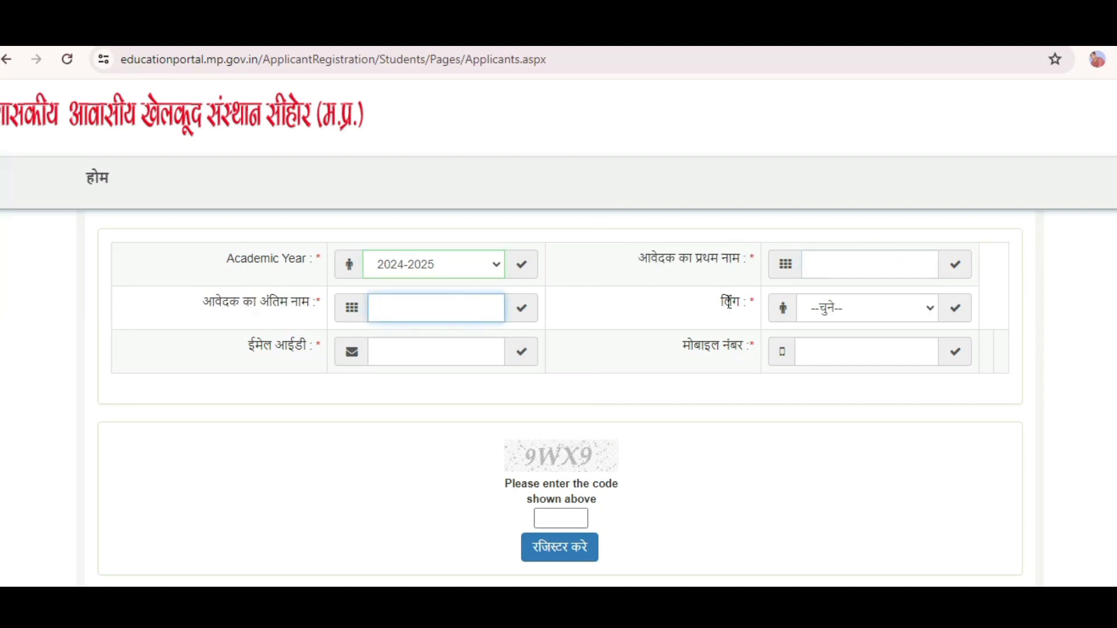
- Set the applicant's gender (लिंग) to Male and activate the email ID field
drag(730, 303, 911, 309)
click(911, 310)
click(846, 349)
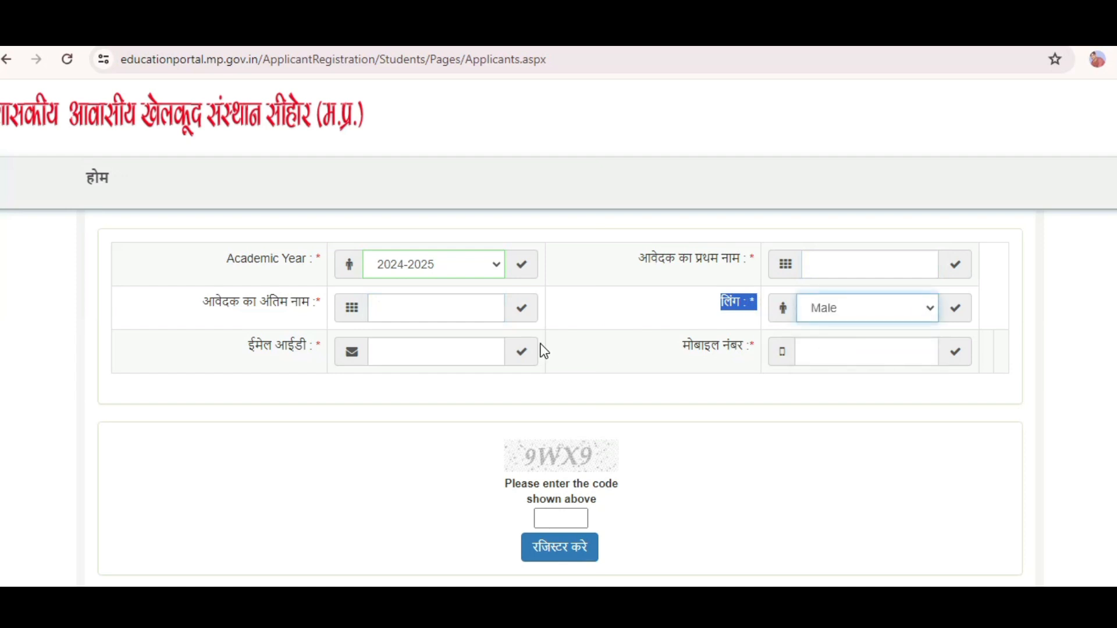
drag(249, 346, 287, 349)
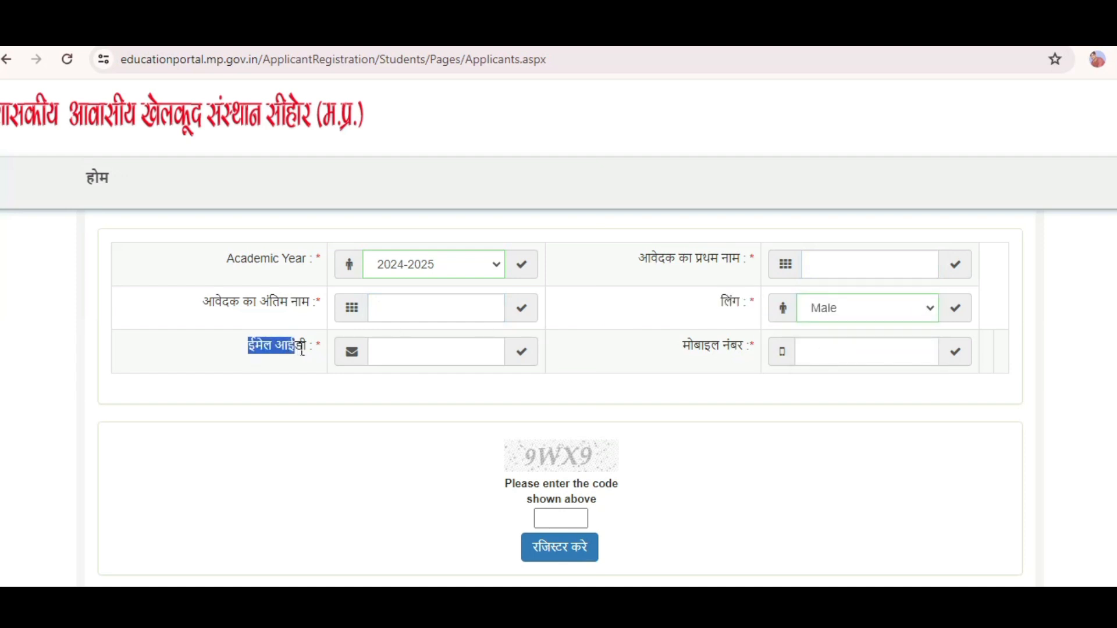
click(438, 343)
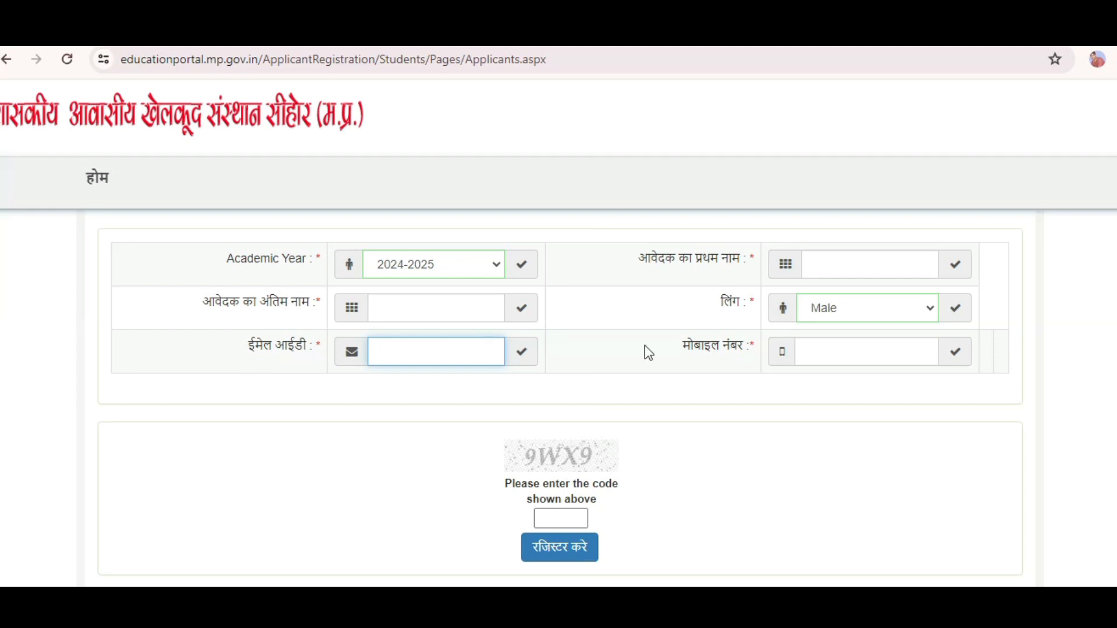
- Go over the mobile number and captcha code fields in the registration form
drag(690, 351, 749, 349)
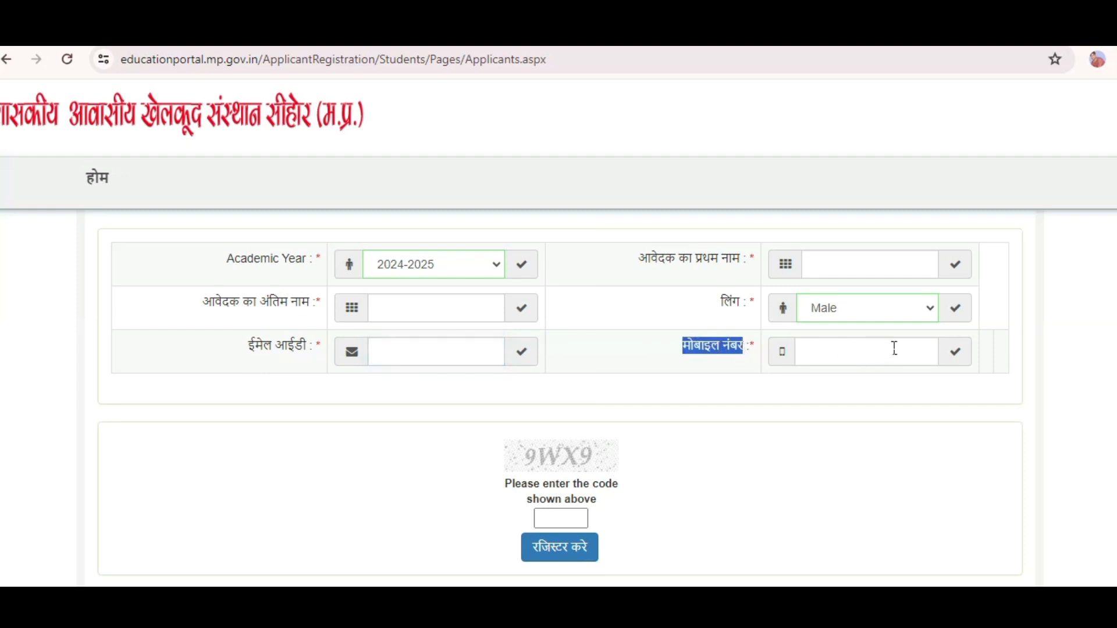
click(805, 366)
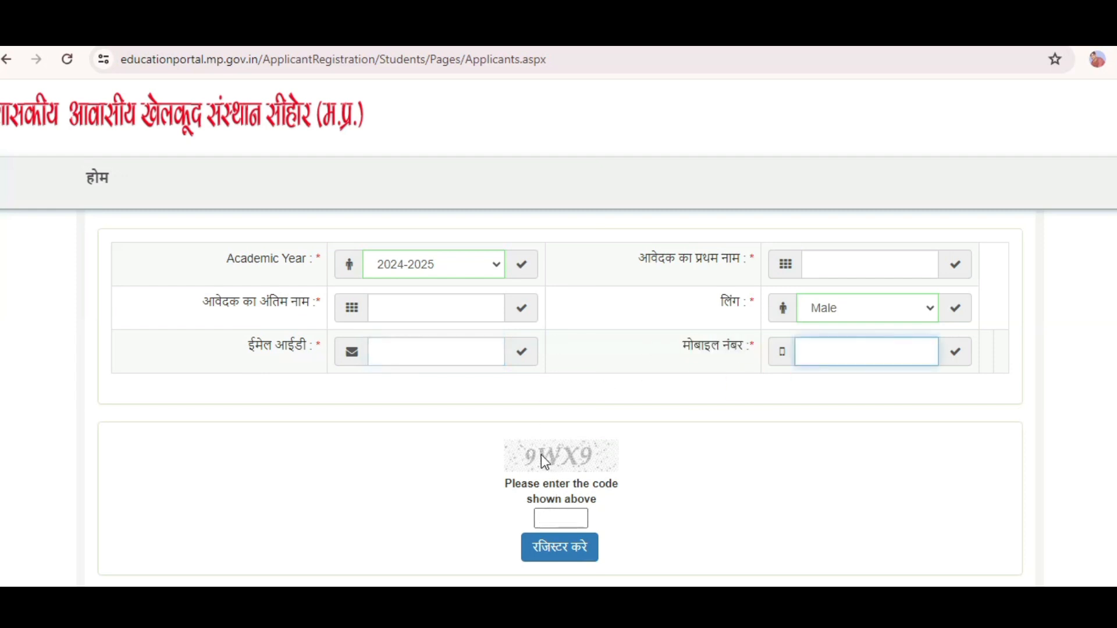
click(570, 517)
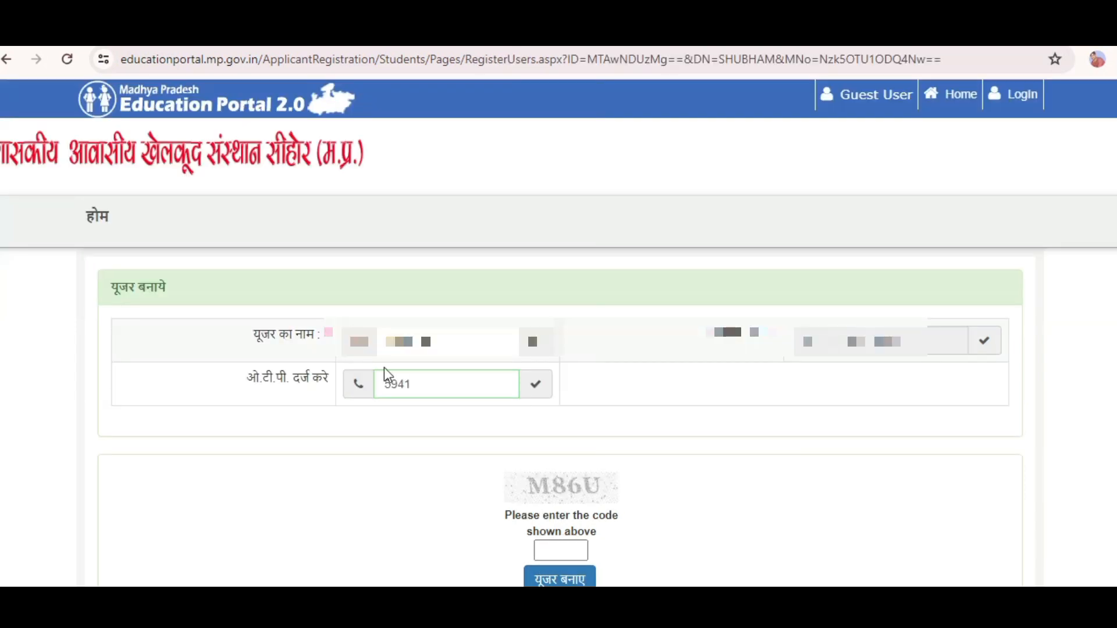
- Create the portal user account with the OTP and the captcha code, and read the confirmation
drag(247, 378, 321, 381)
click(528, 382)
double_click(465, 390)
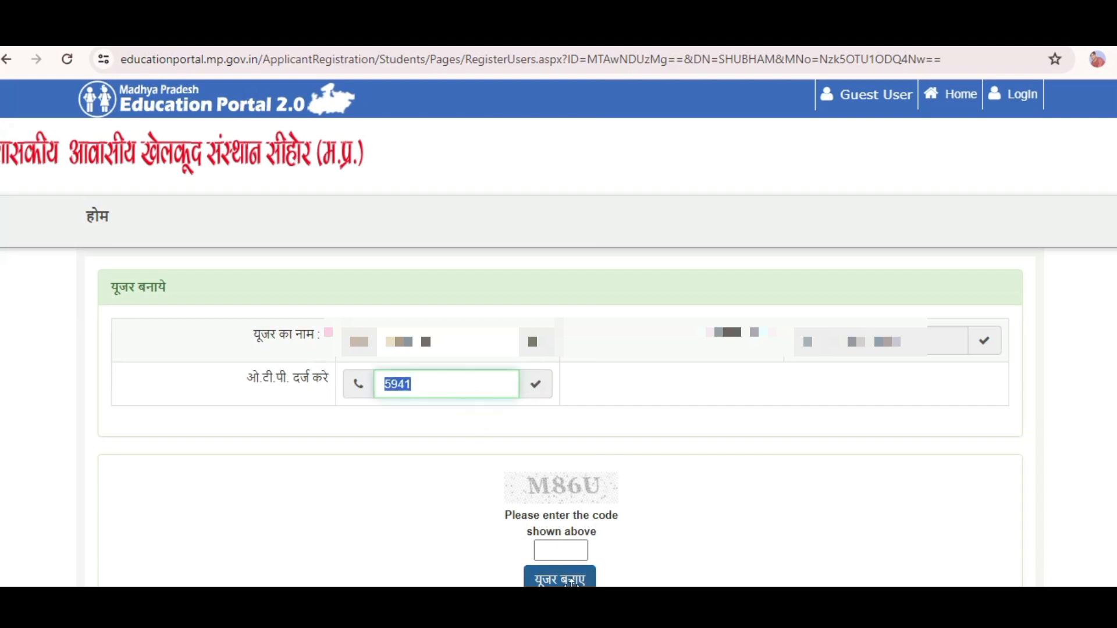
click(573, 554)
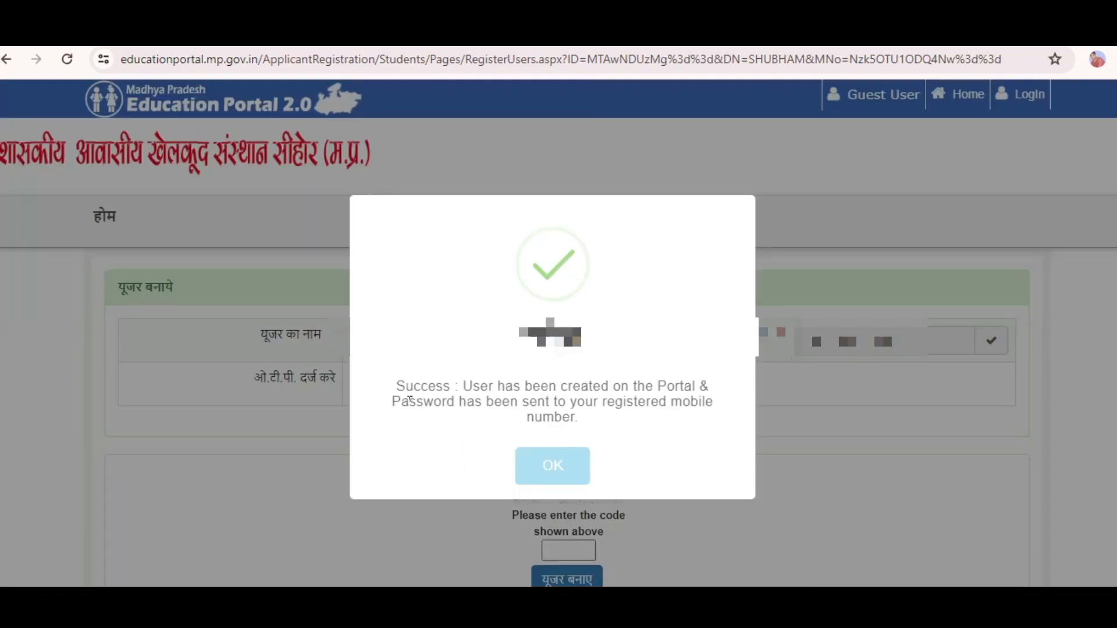
drag(402, 389, 505, 388)
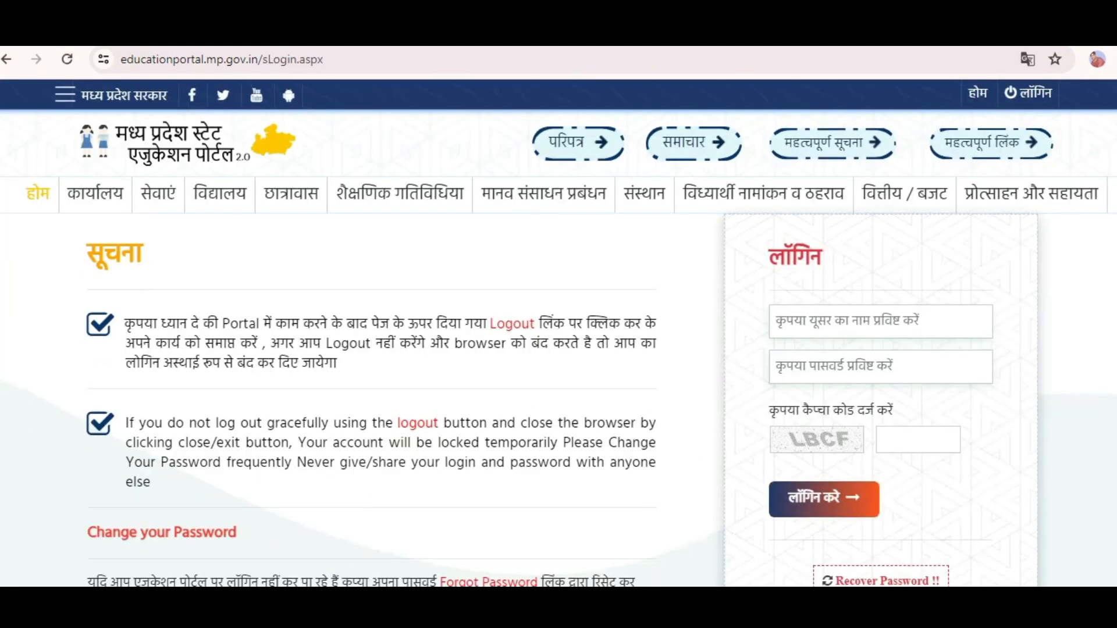
- Go over the user name, password and captcha fields and the login command on the portal's login page
mouse_move(764, 318)
mouse_down()
mouse_move(783, 306)
mouse_move(932, 297)
mouse_move(927, 325)
mouse_move(786, 342)
mouse_move(759, 323)
mouse_up()
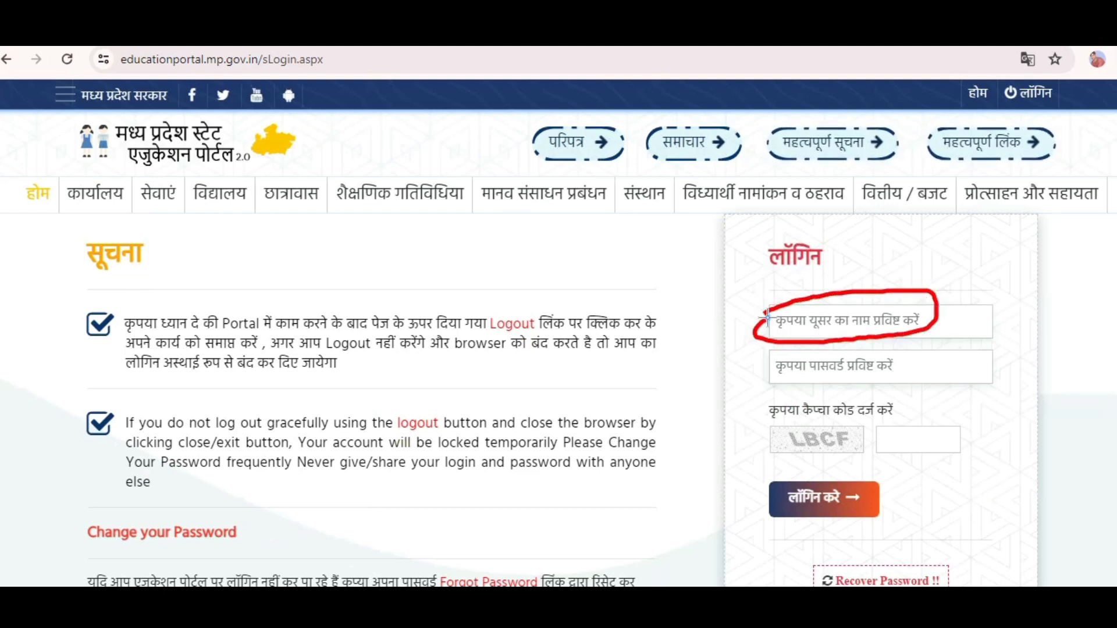
mouse_move(757, 369)
mouse_down()
mouse_move(899, 348)
mouse_move(838, 385)
mouse_move(755, 357)
mouse_up()
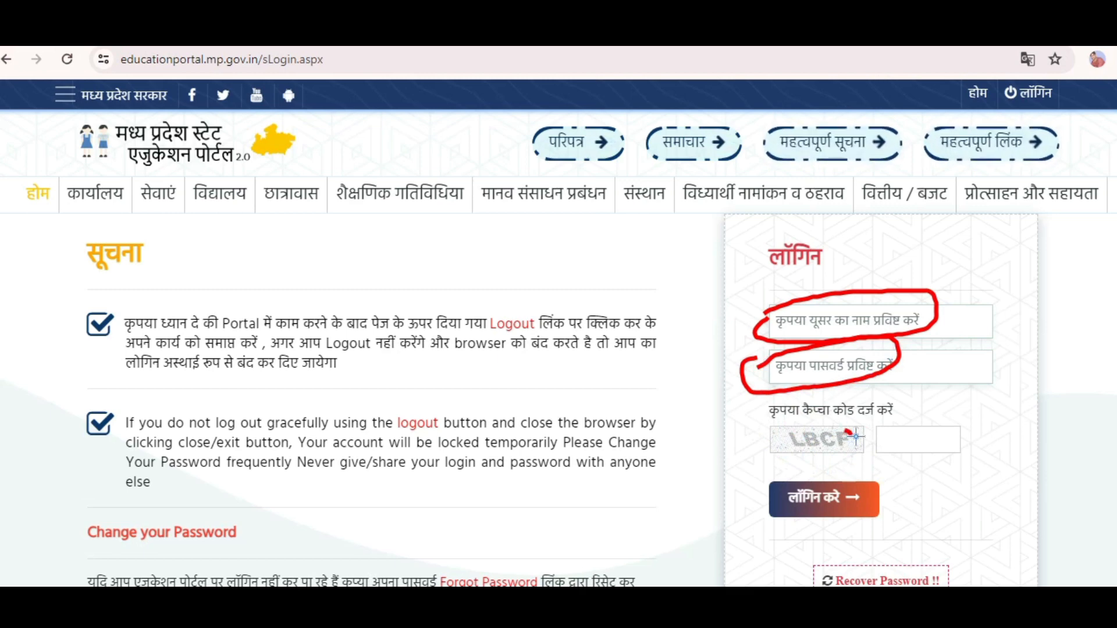
drag(855, 436, 891, 406)
mouse_move(809, 464)
mouse_down()
mouse_move(876, 506)
mouse_move(800, 518)
mouse_move(782, 483)
mouse_up()
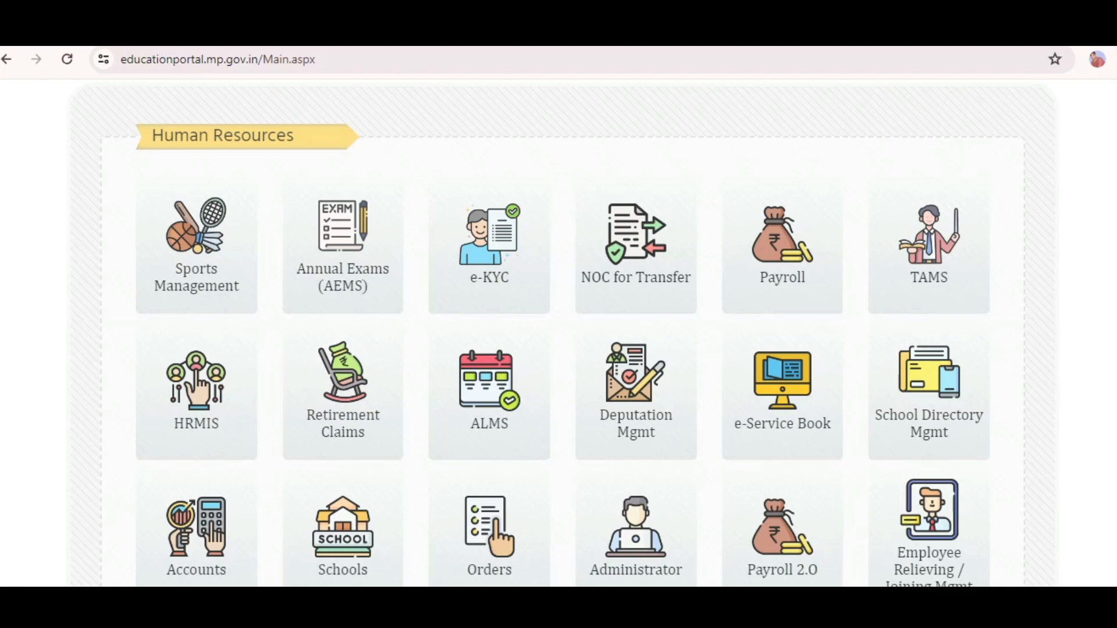
- Look through the portal's modules and open Sports Management under Human Resources
scroll(562, 333, down, 7)
scroll(558, 335, down, 20)
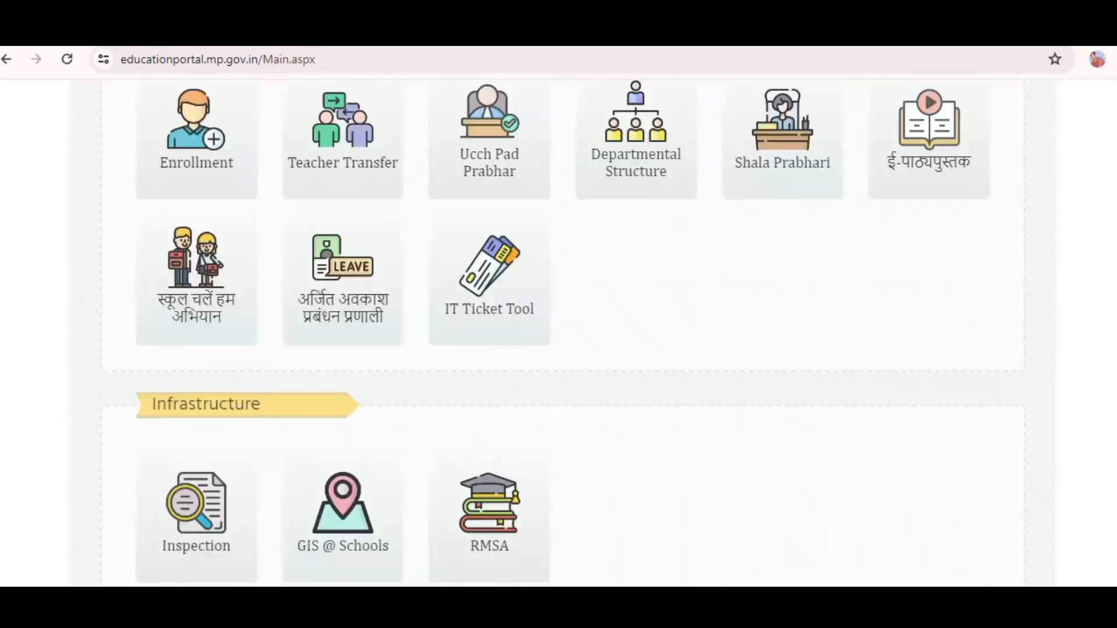
scroll(558, 334, down, 3)
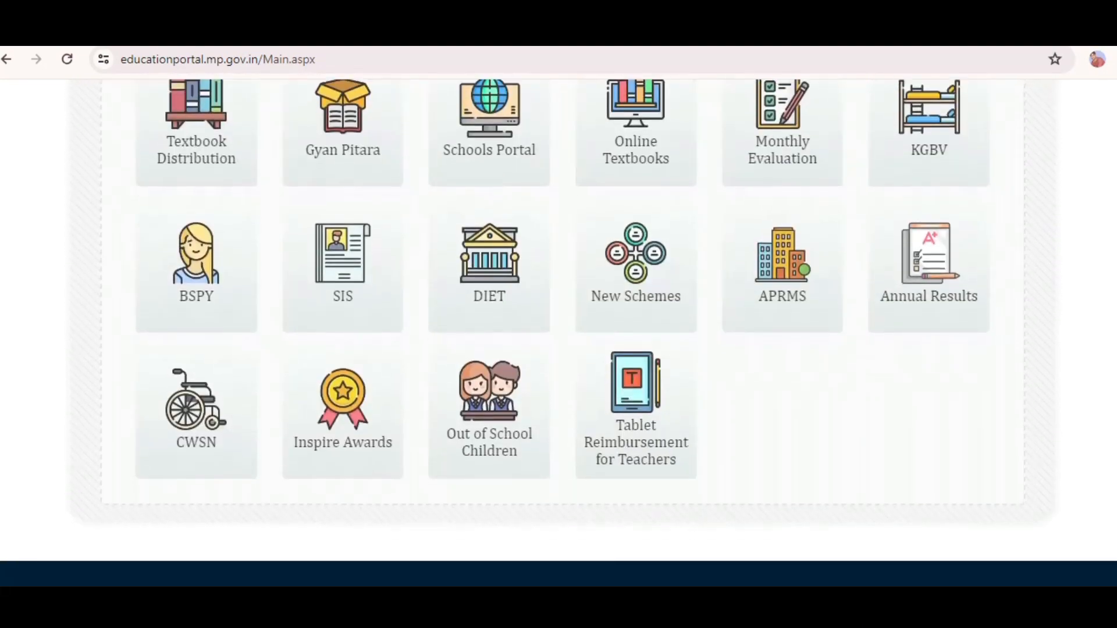
scroll(559, 335, up, 15)
scroll(559, 335, up, 5)
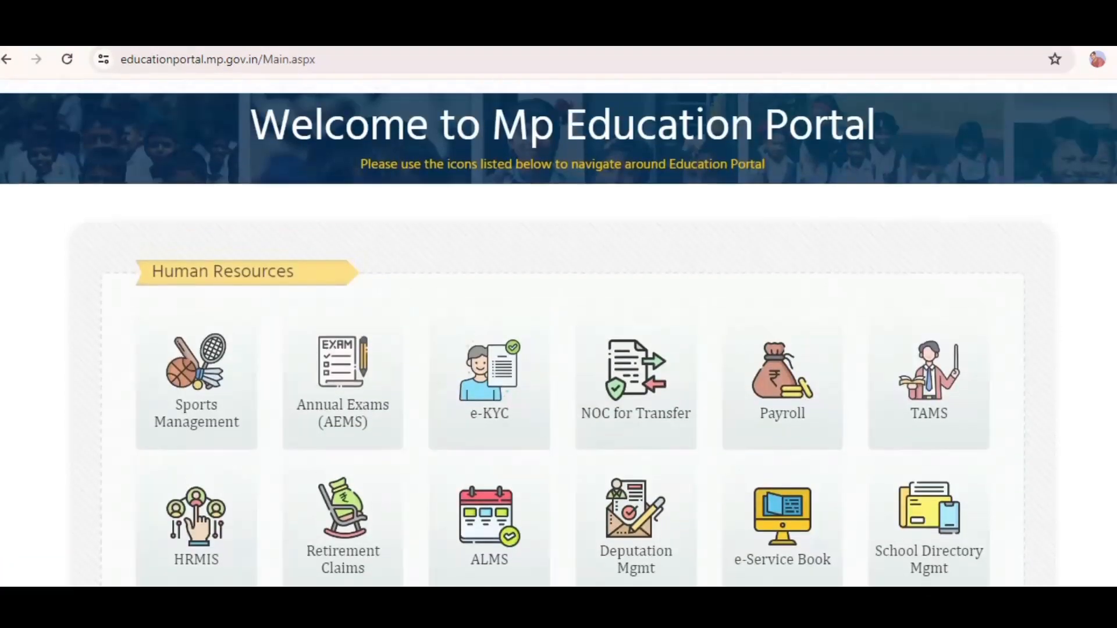
scroll(1111, 241, down, 1)
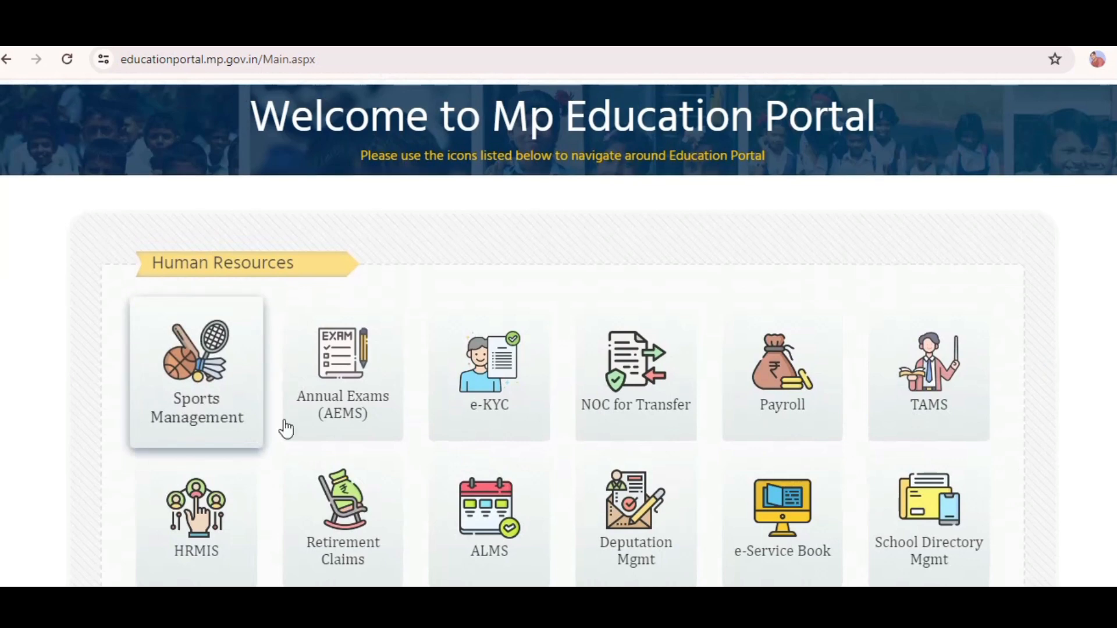
click(209, 379)
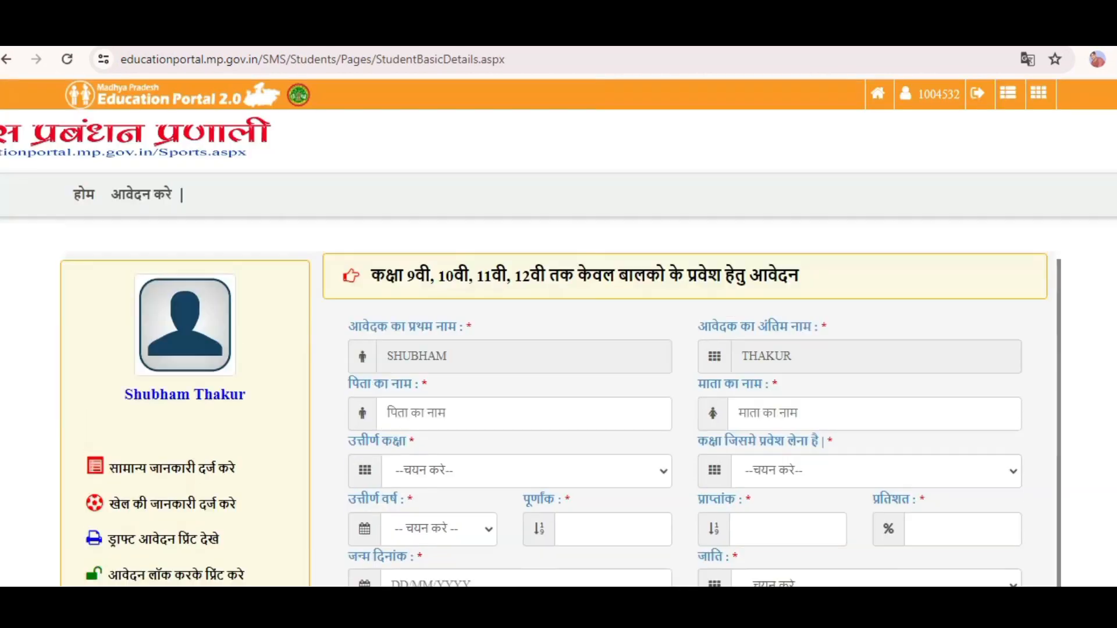
- Go over the first name, last name, father's name and mother's name fields in the admission application form
click(691, 534)
scroll(691, 534, down, 2)
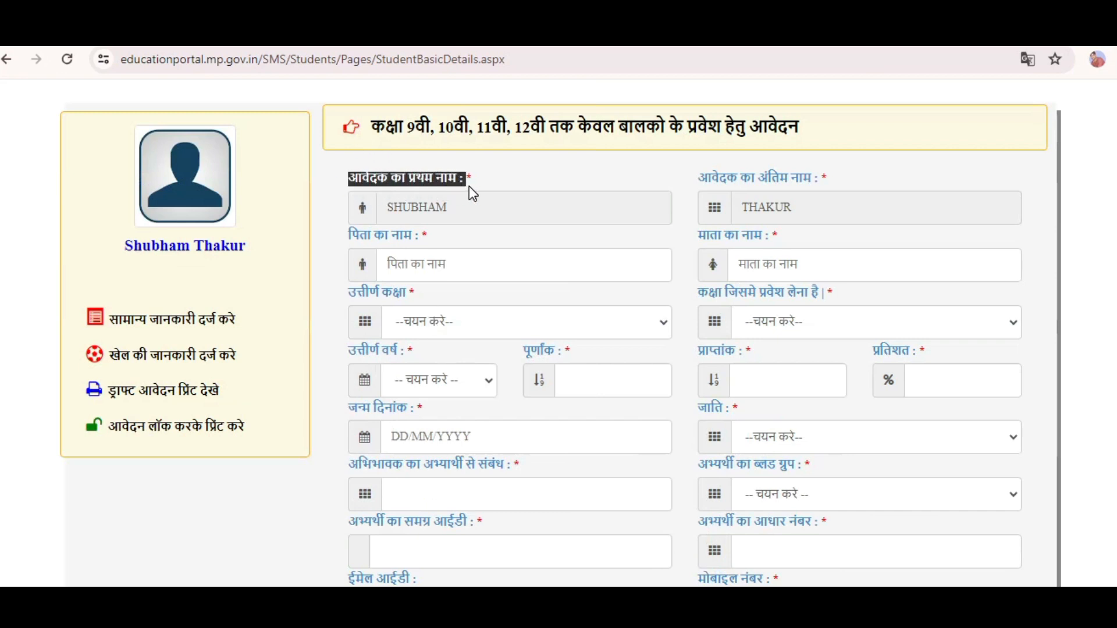
drag(700, 183, 856, 184)
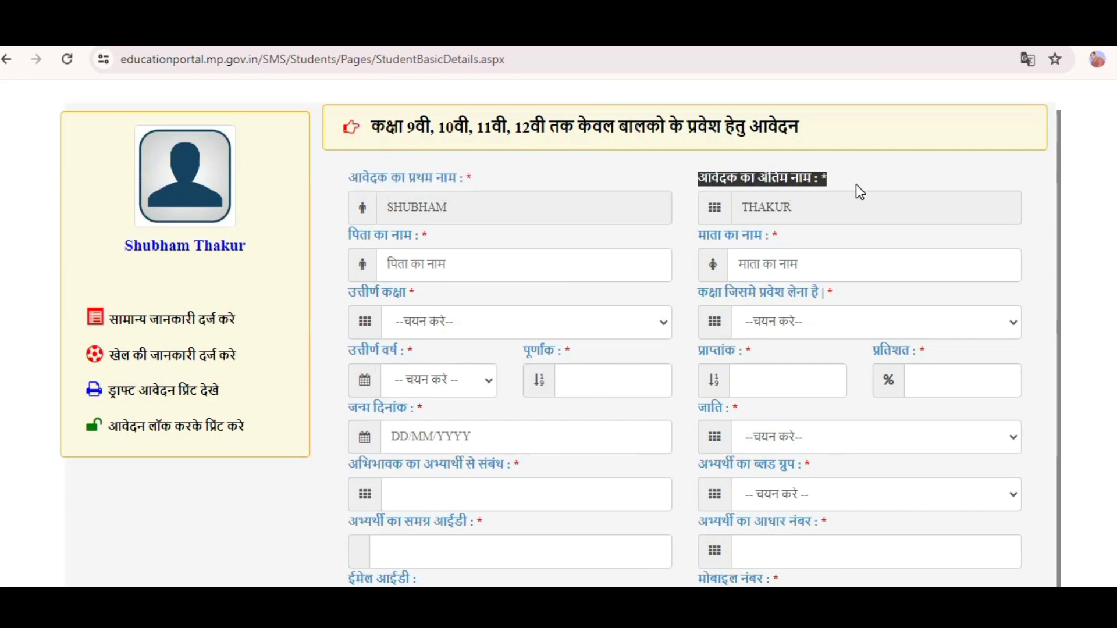
drag(344, 233, 407, 236)
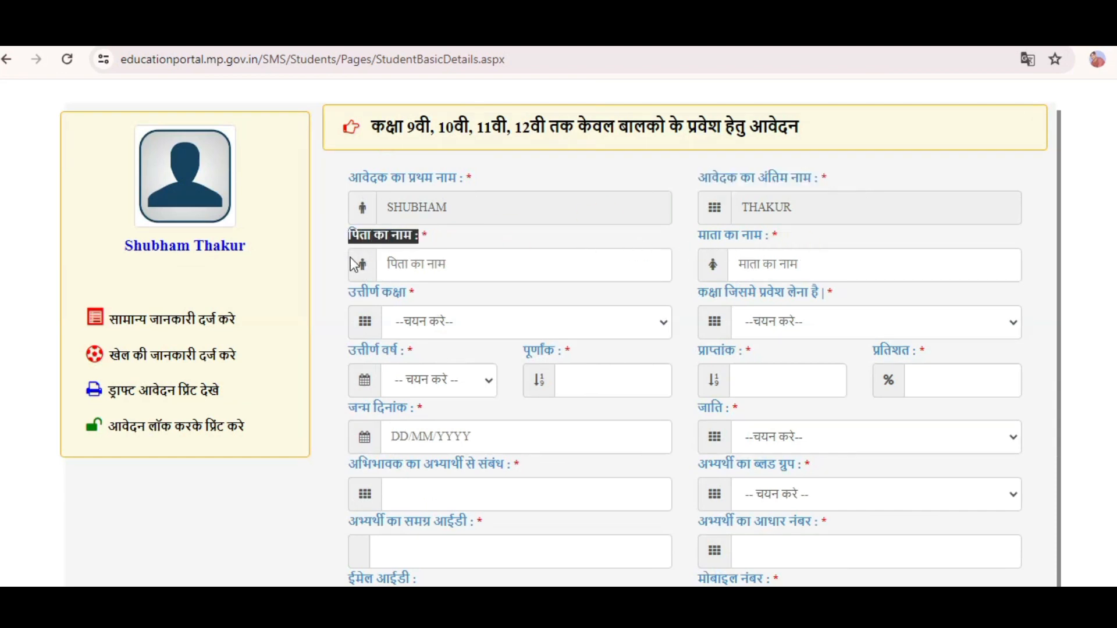
click(481, 261)
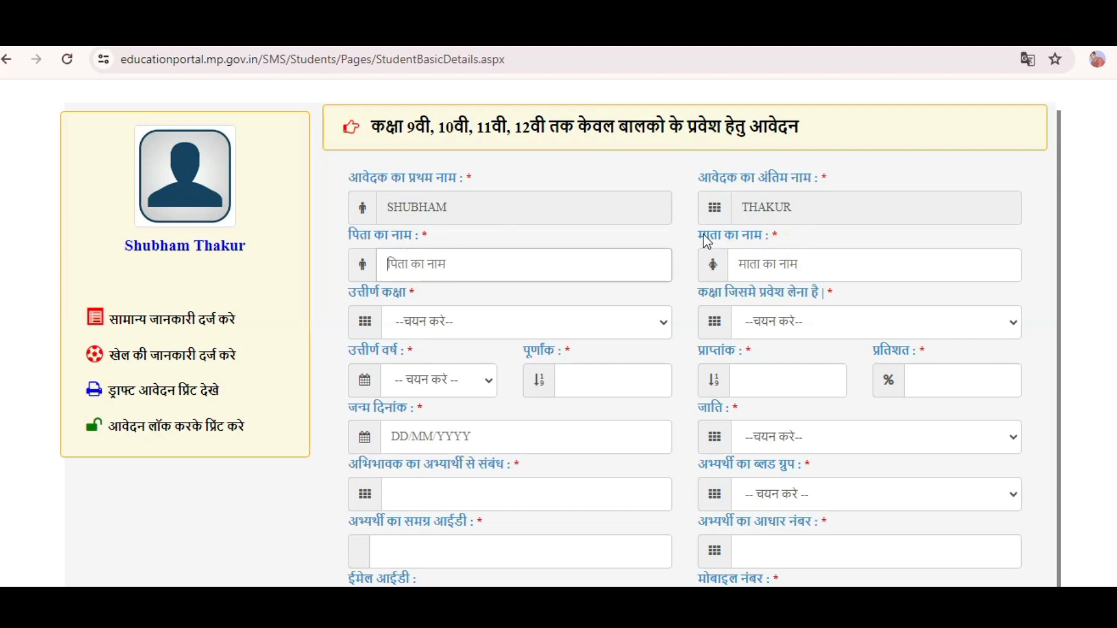
drag(706, 240, 762, 248)
- Examine the options offered for the passed class (उत्तीर्ण कक्षा) and for the class in which admission is sought
drag(355, 295, 438, 292)
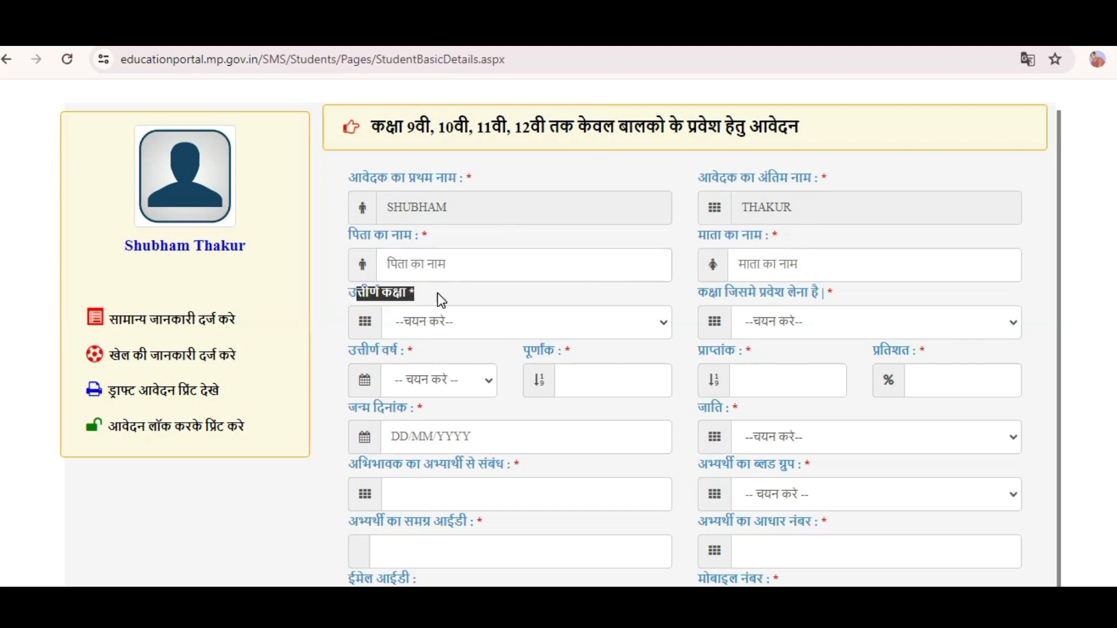
click(506, 326)
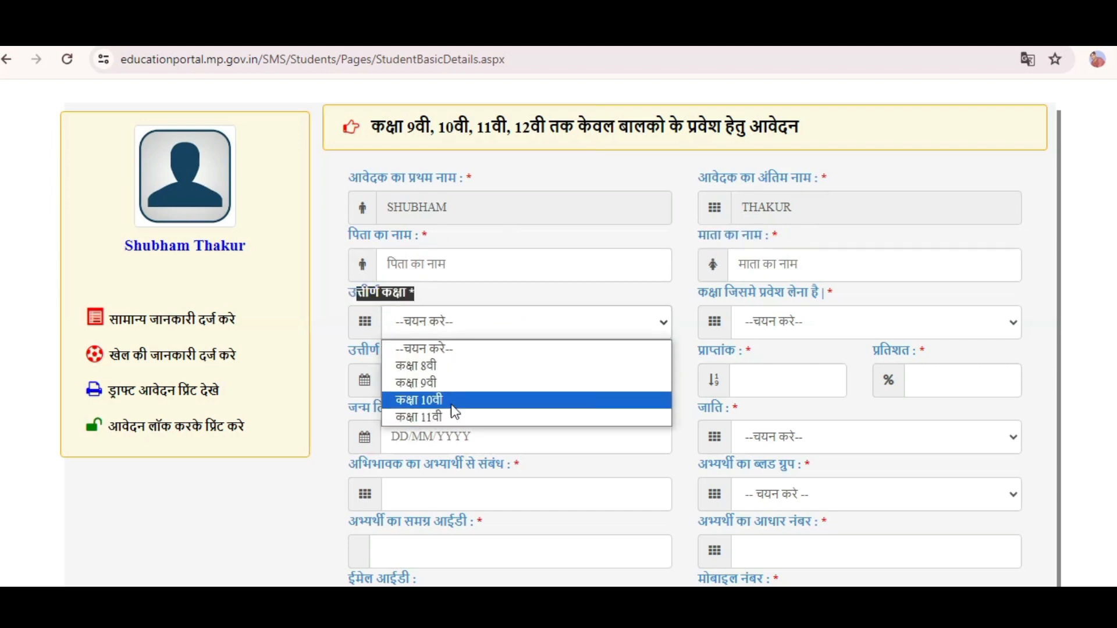
click(503, 287)
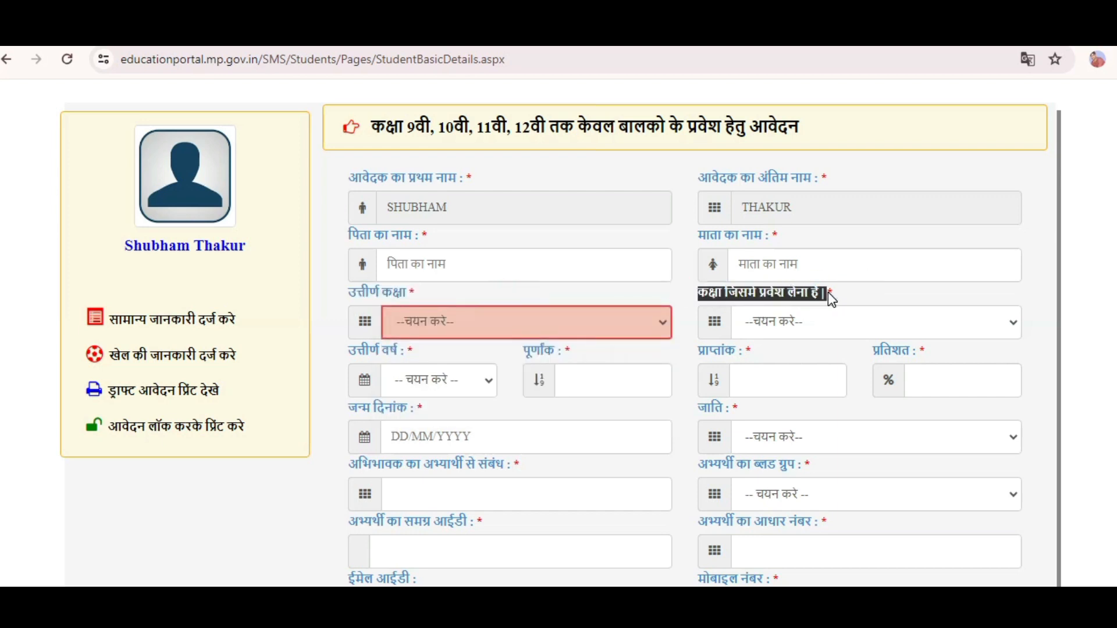
click(823, 312)
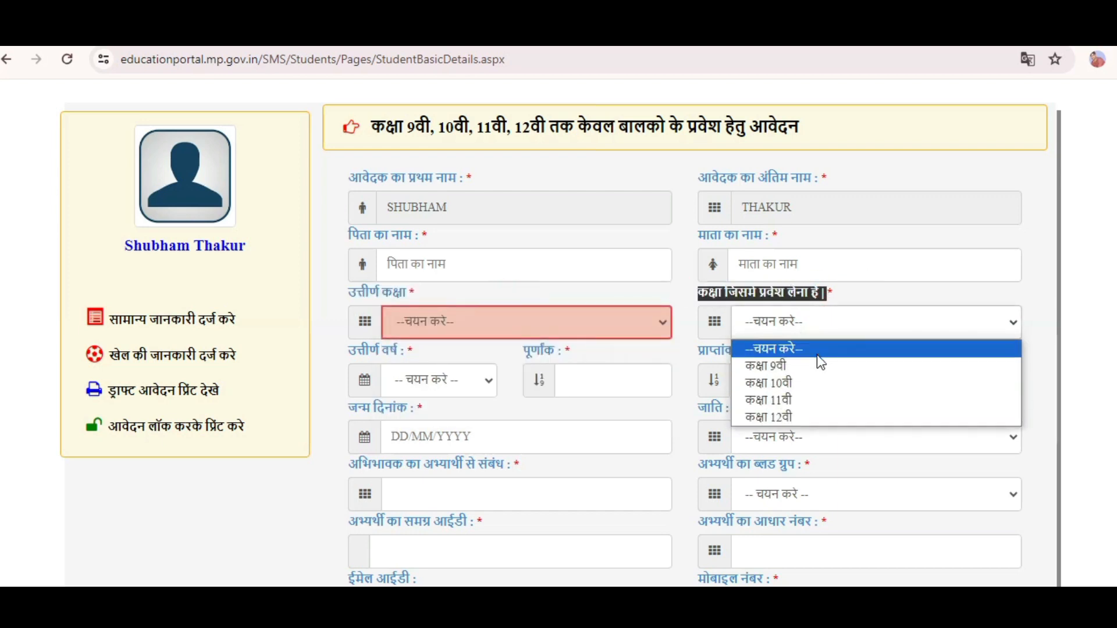
click(663, 280)
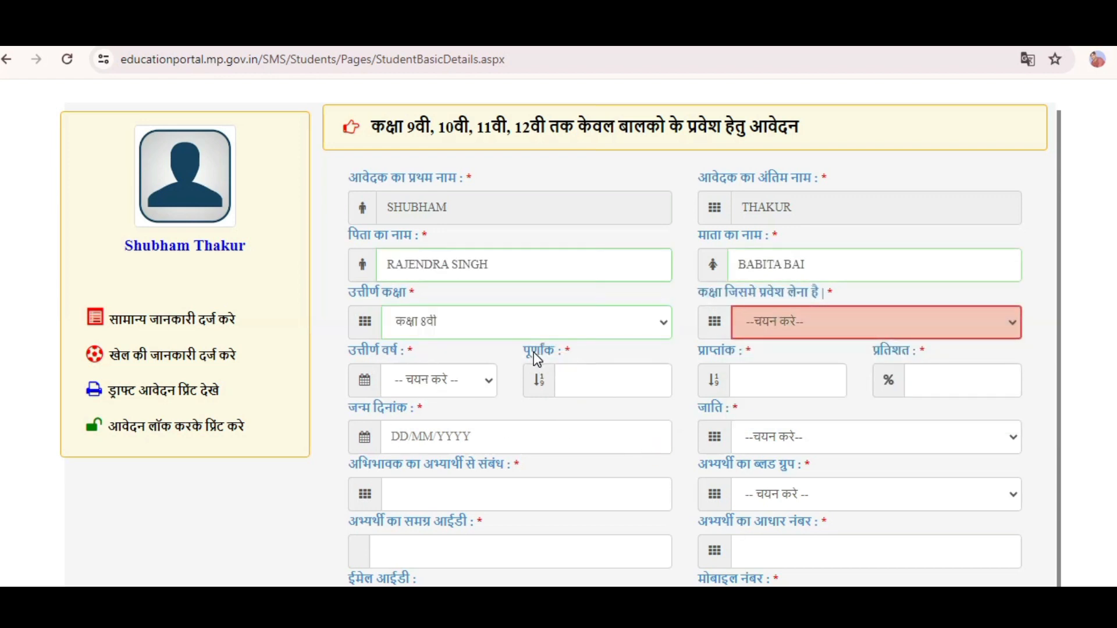
- Check the father's and mother's names entered in the application form
triple_click(464, 269)
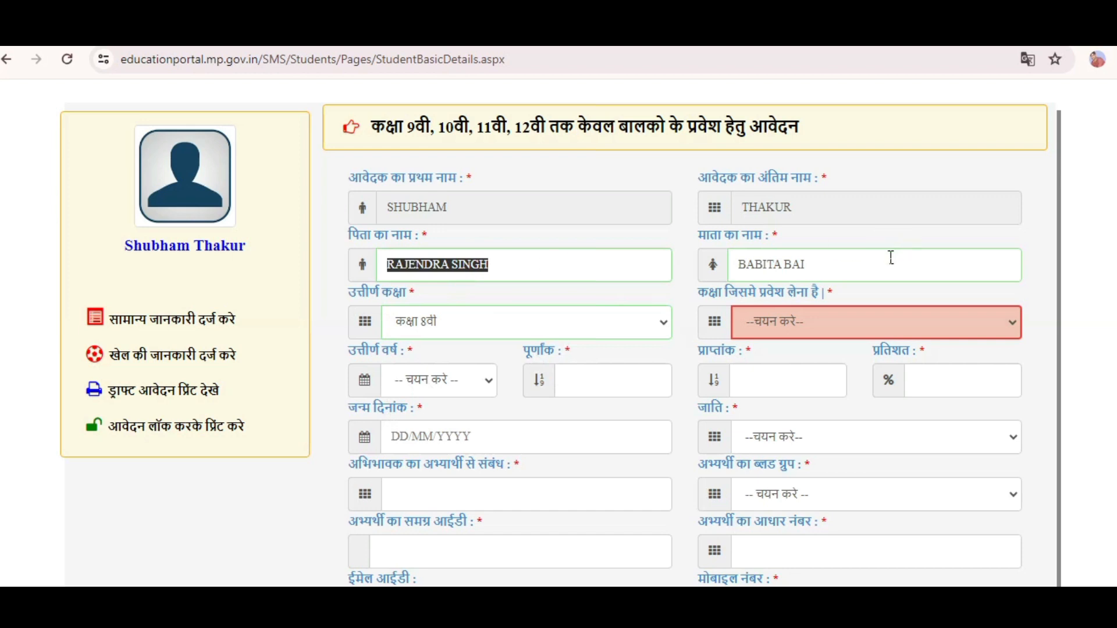
click(862, 264)
triple_click(862, 264)
- Set the passed class to कक्षा 8वी and the class for admission to कक्षा 9वी
click(412, 329)
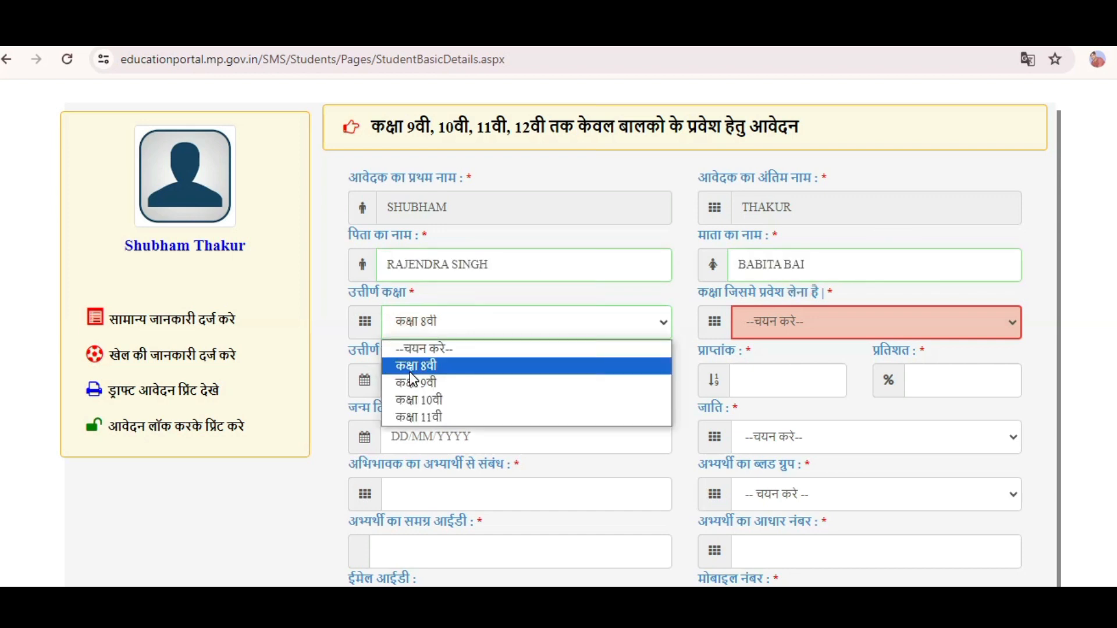
click(412, 366)
click(803, 329)
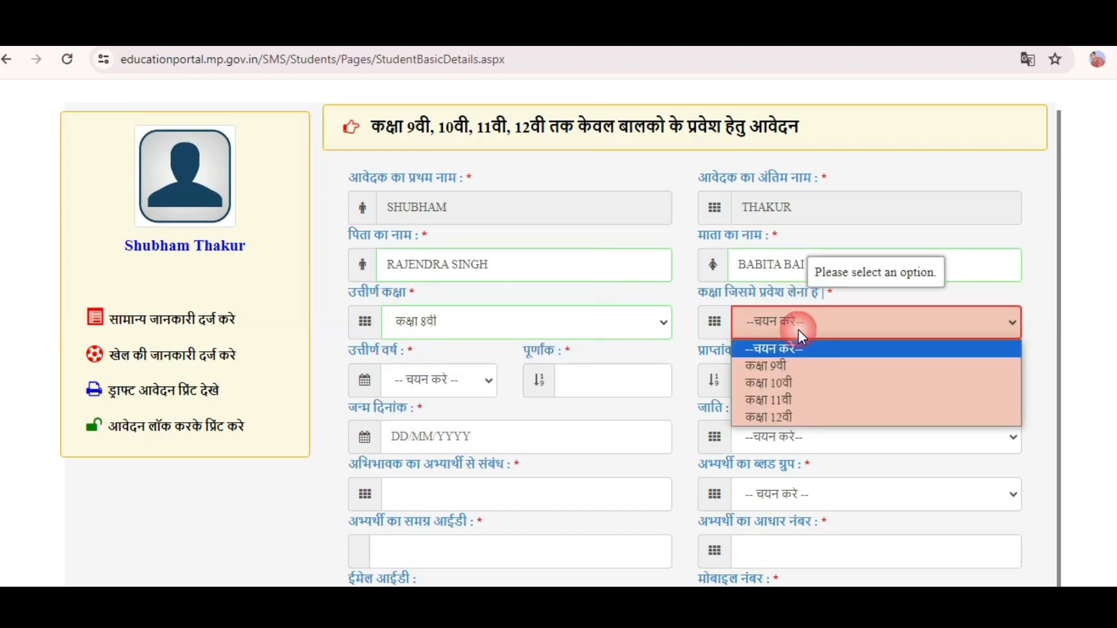
click(783, 371)
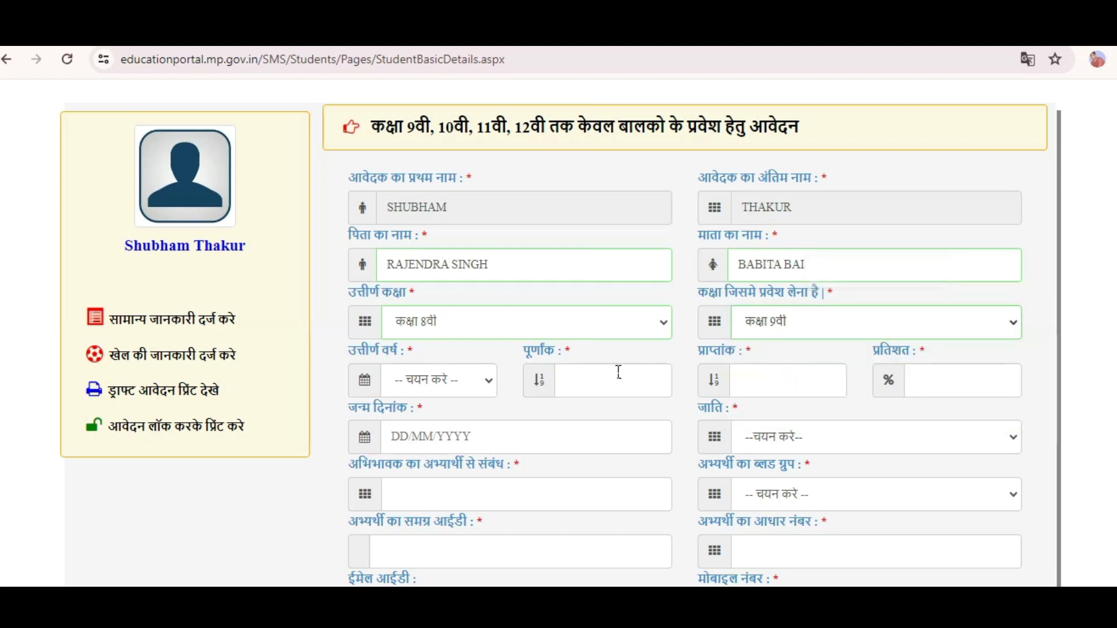
click(420, 379)
scroll(440, 138, up, 1)
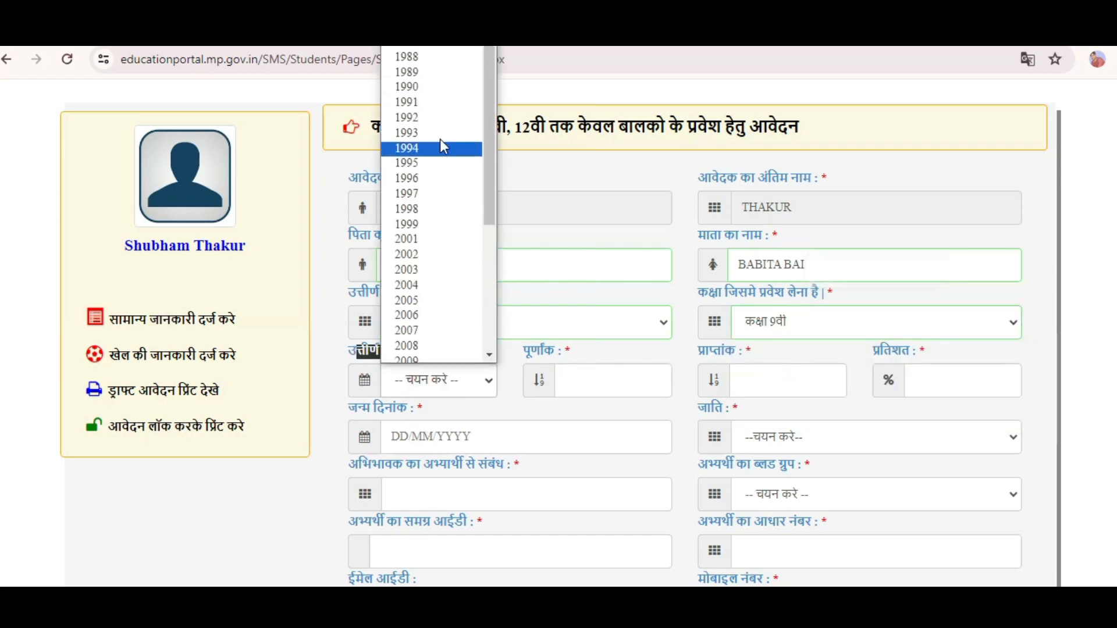
drag(490, 214, 490, 312)
scroll(490, 317, up, 2)
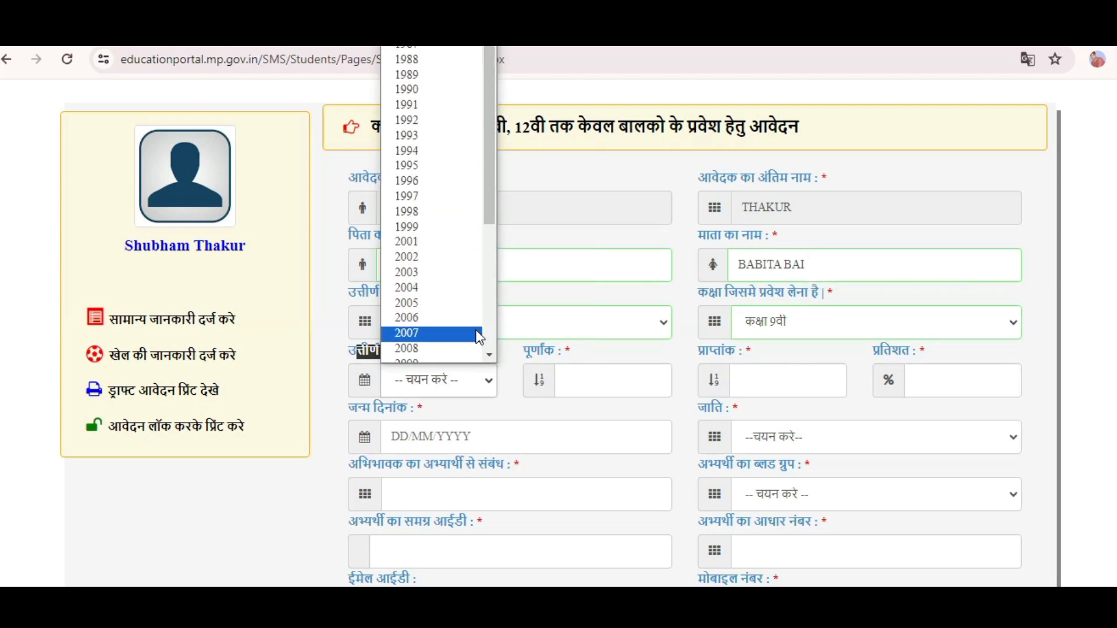
scroll(478, 328, down, 2)
drag(491, 261, 490, 341)
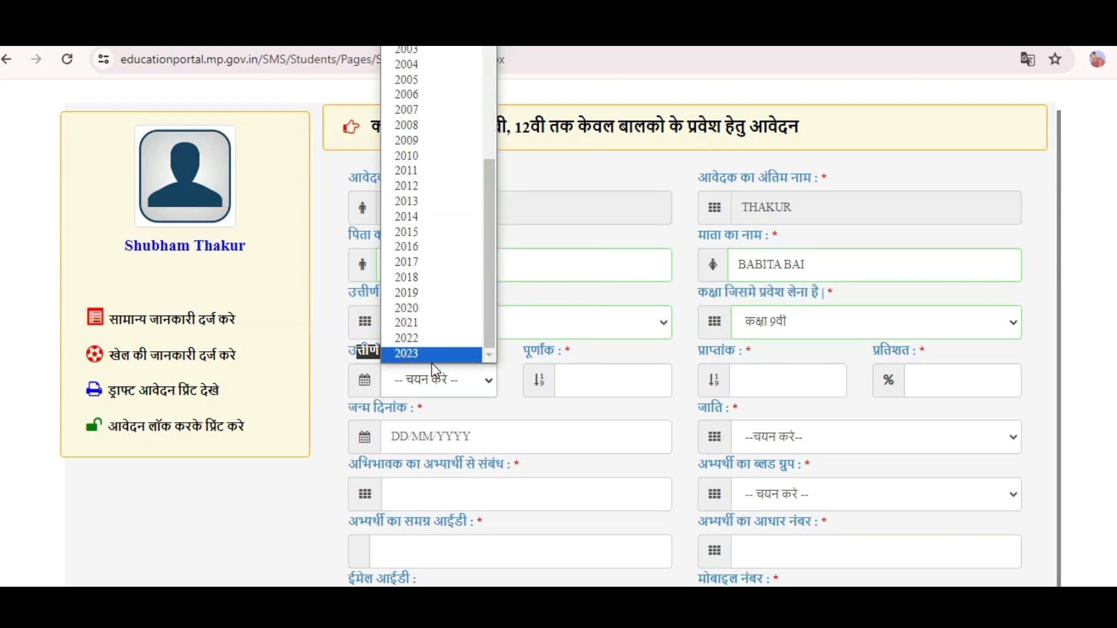
click(645, 523)
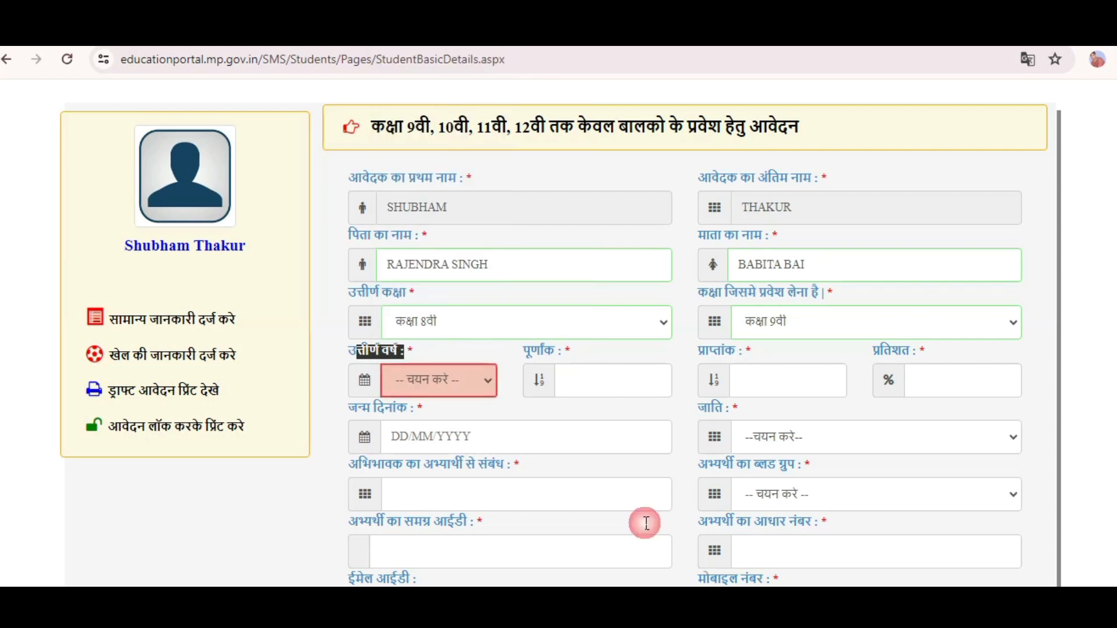
- Set the passing year (उत्तीर्ण वर्ष) to 2023
click(423, 389)
drag(488, 134, 484, 279)
click(421, 355)
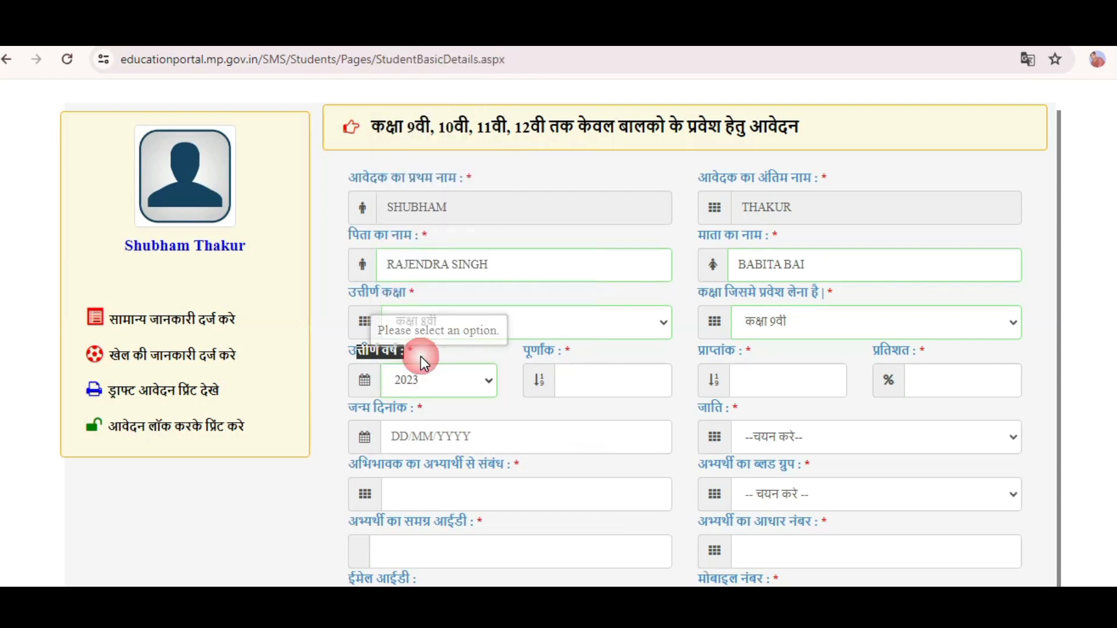
- Enter 600 as the total marks (पूर्णांक), 484 as the marks obtained (प्राप्तांक) and 80 as the percentage (प्रतिशत)
click(574, 379)
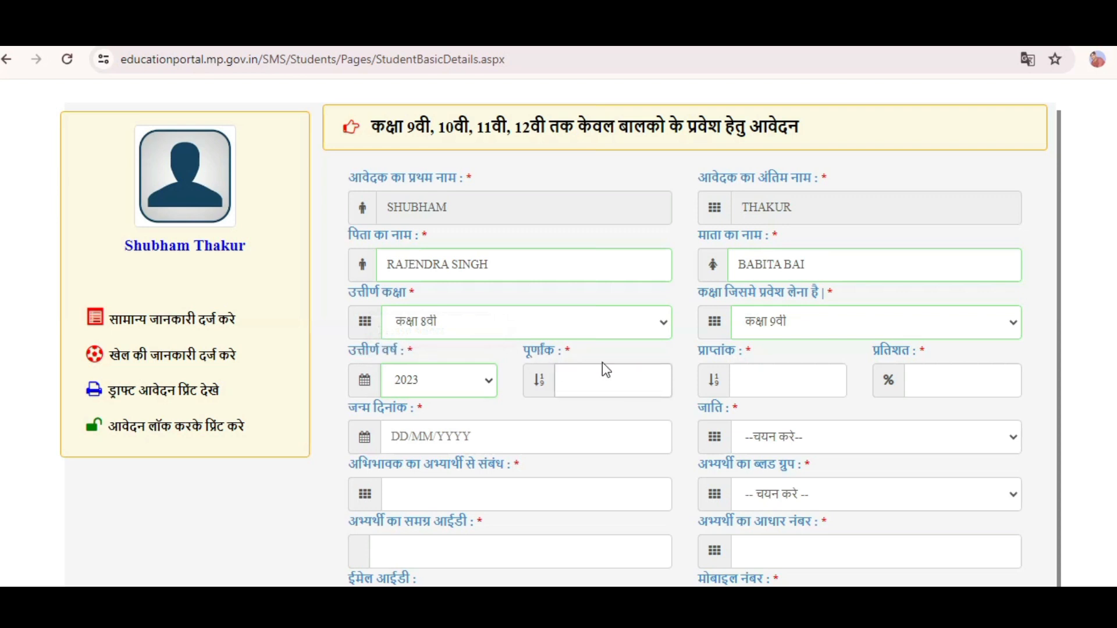
click(756, 379)
click(604, 384)
click(745, 375)
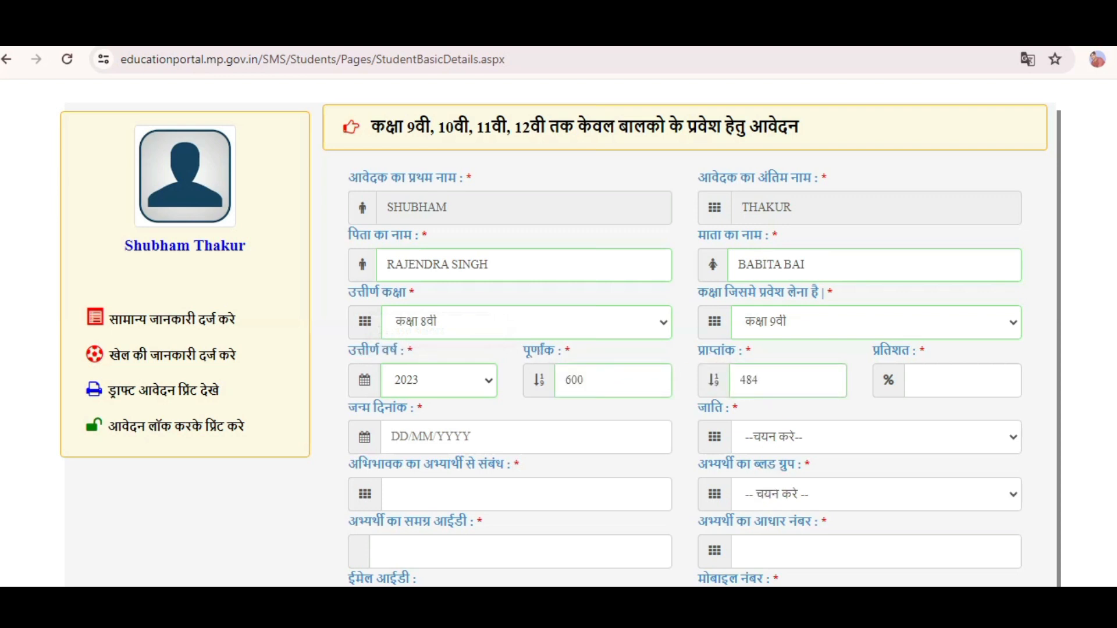
click(919, 375)
text(80)
click(670, 554)
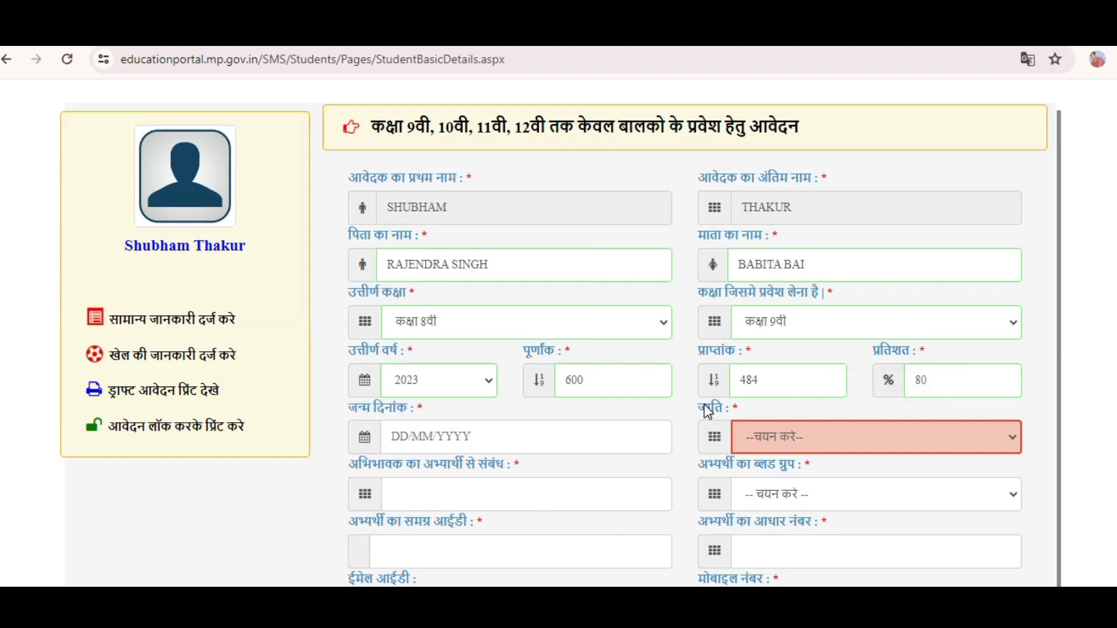
- Set the applicant's caste category (जाति) to GEN
click(802, 429)
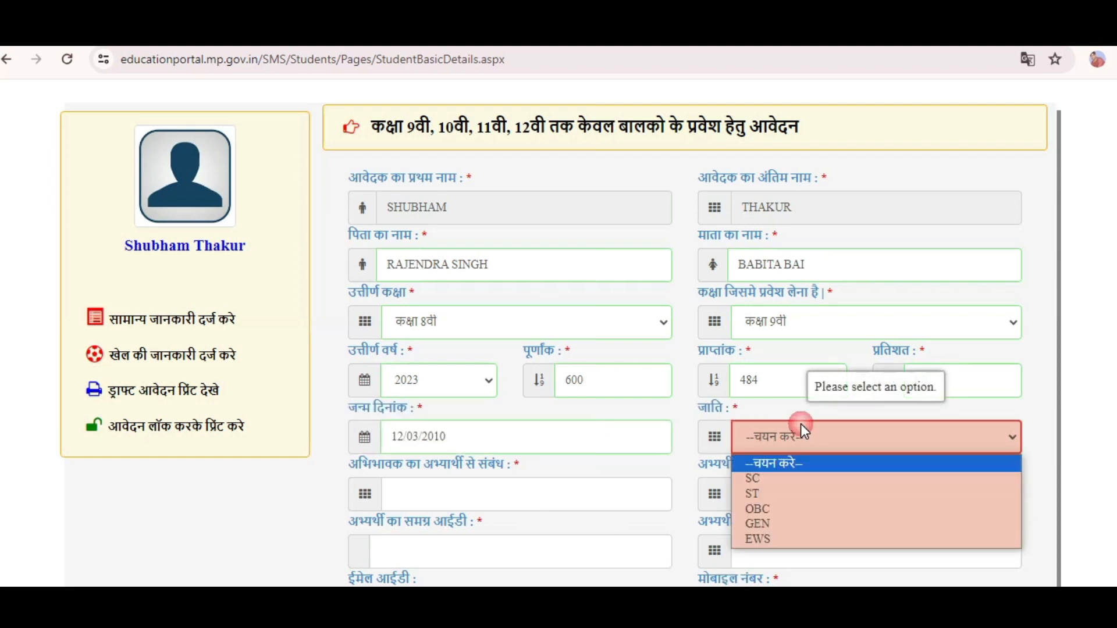
click(768, 521)
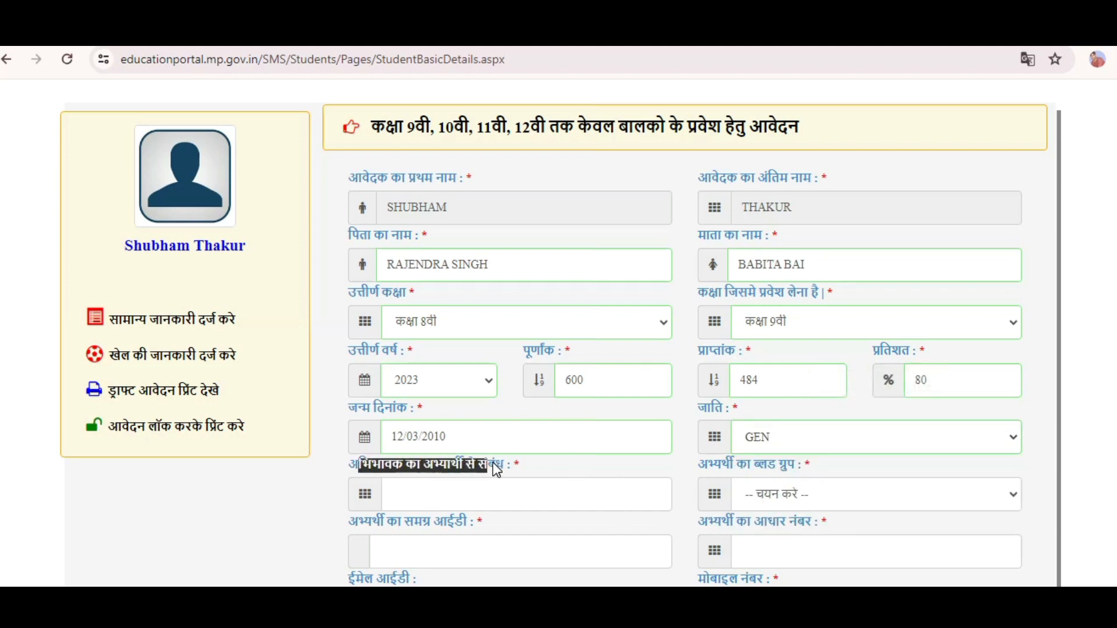
- Review the guardian relation, Samagra ID, Aadhaar, email, mobile, previous school, DISE code and parents' annual income fields of the application form
drag(496, 469, 515, 462)
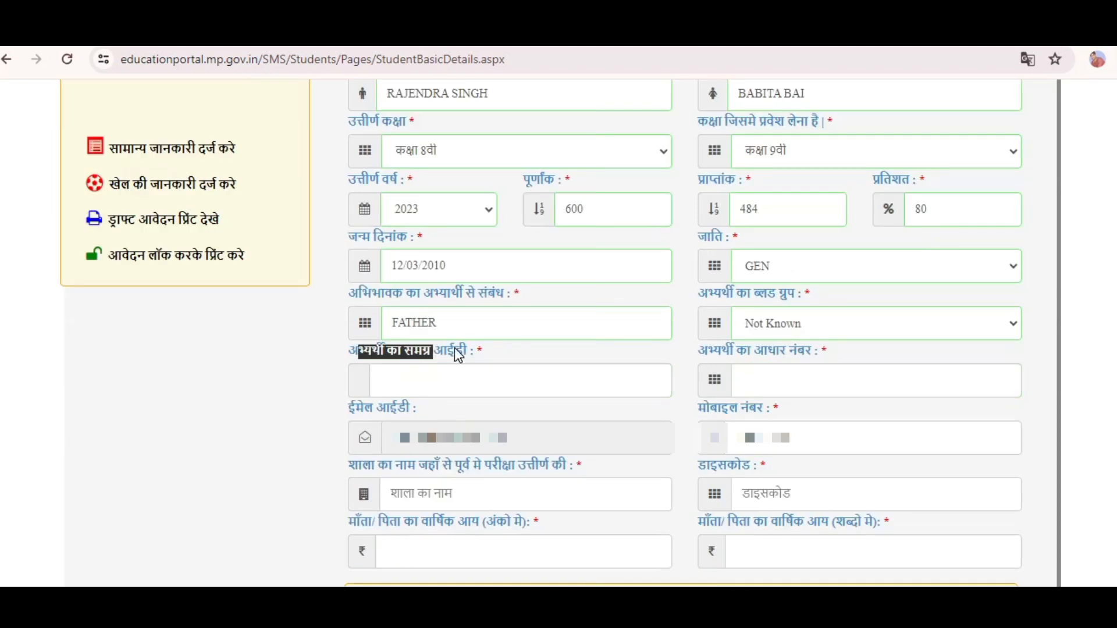
drag(706, 352, 789, 353)
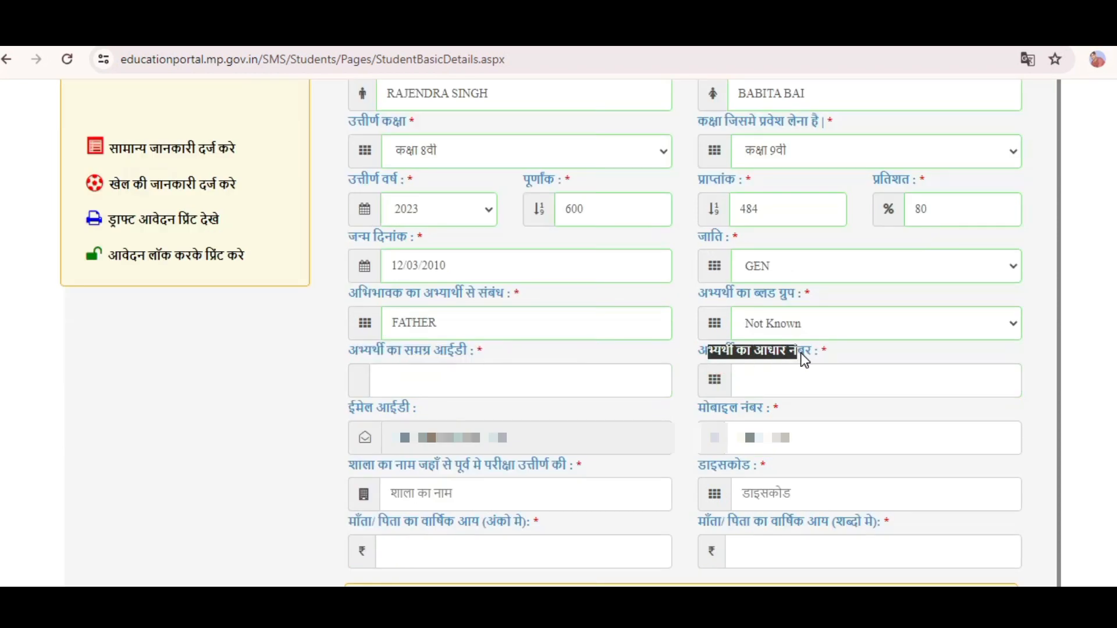
drag(366, 408, 451, 401)
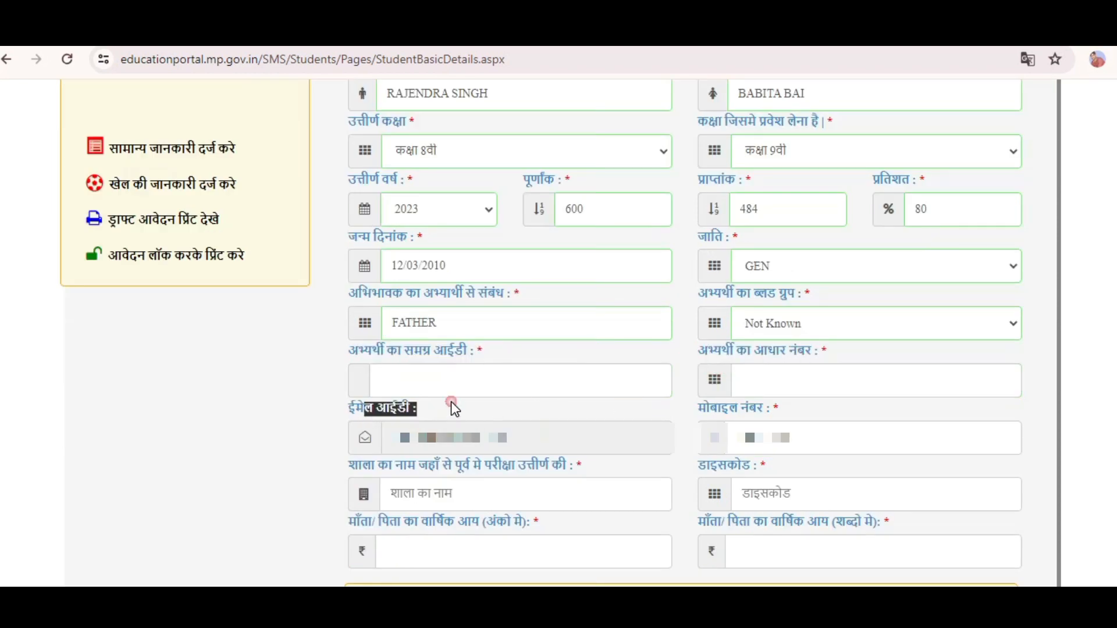
drag(701, 411, 782, 409)
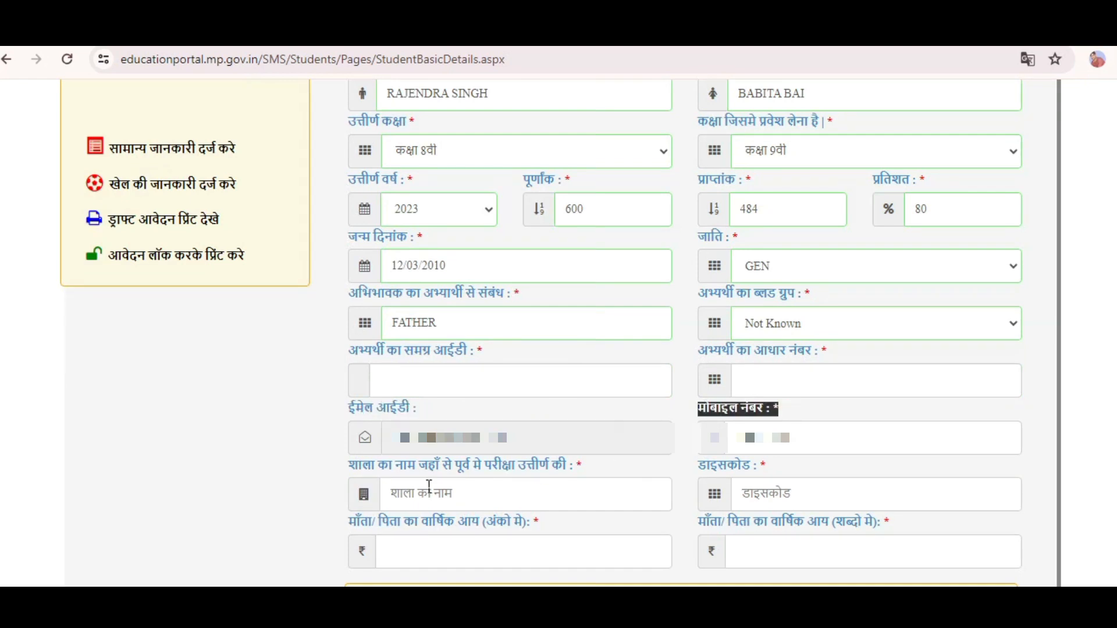
drag(347, 464, 557, 470)
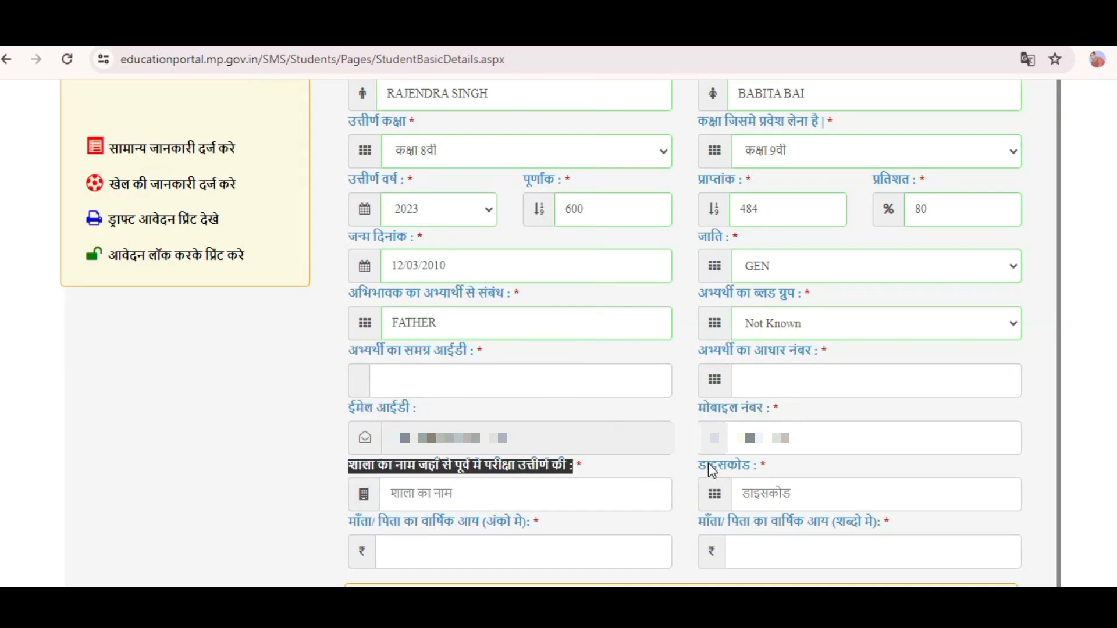
drag(710, 470, 737, 469)
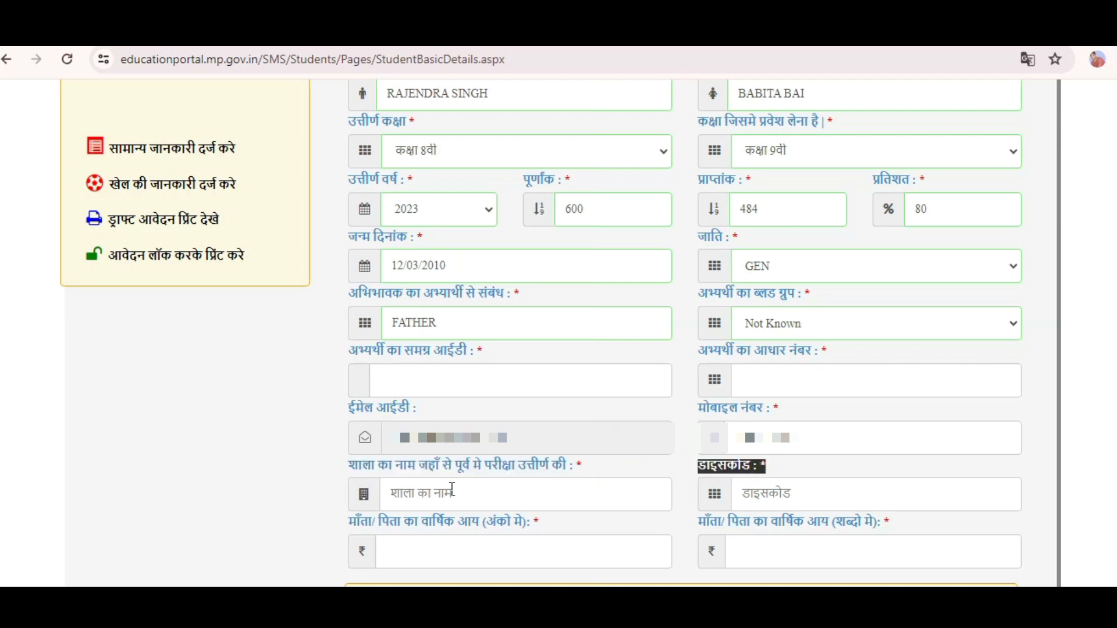
drag(359, 523, 521, 525)
click(448, 543)
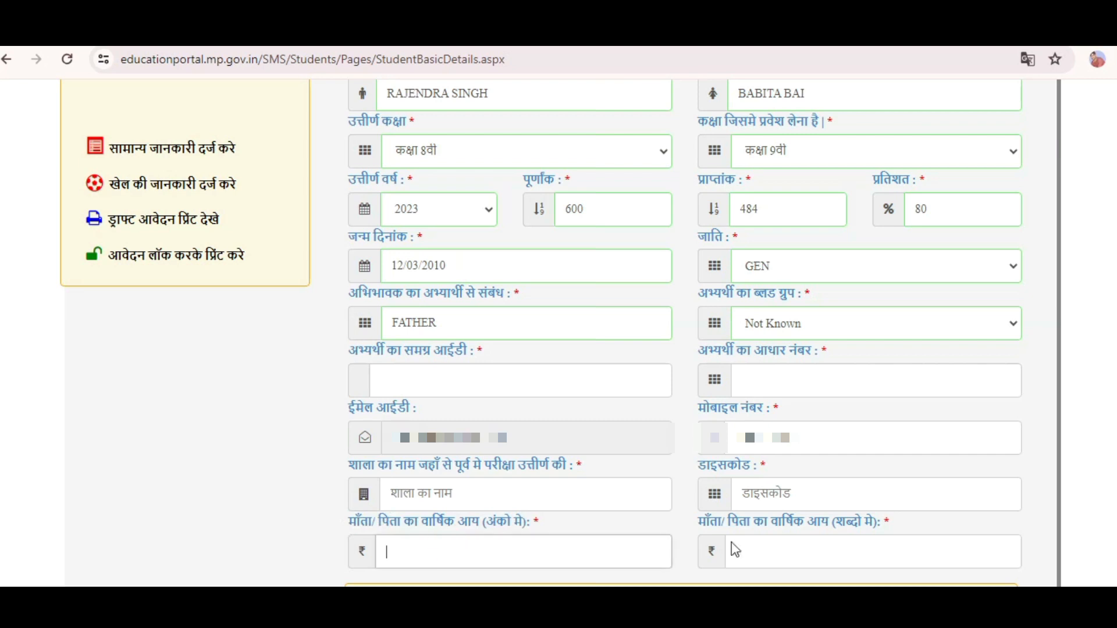
drag(701, 523, 850, 542)
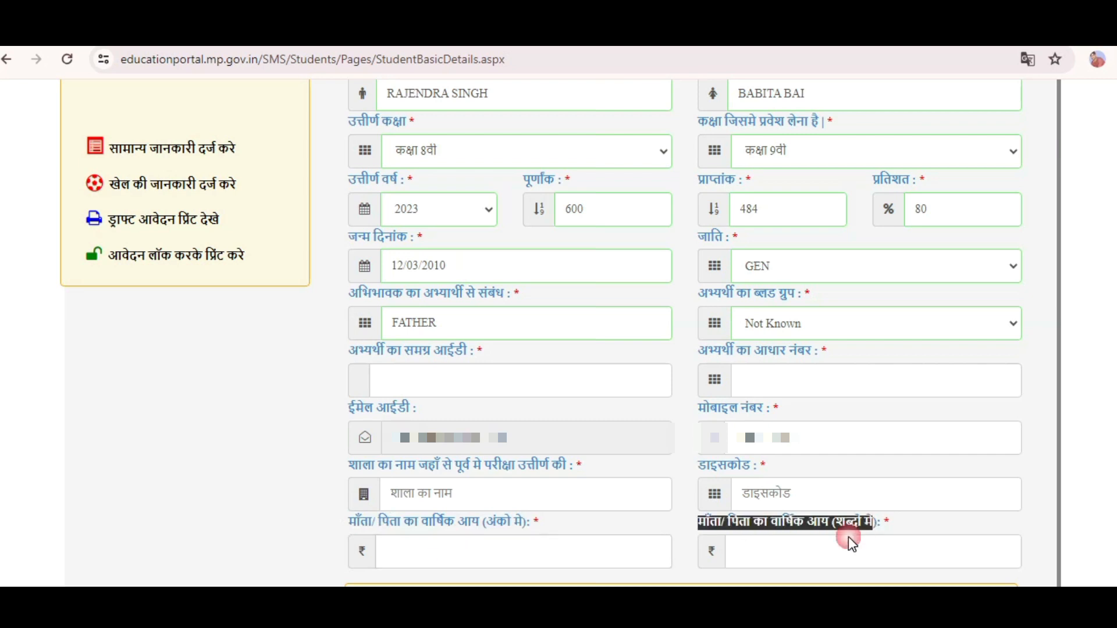
click(768, 553)
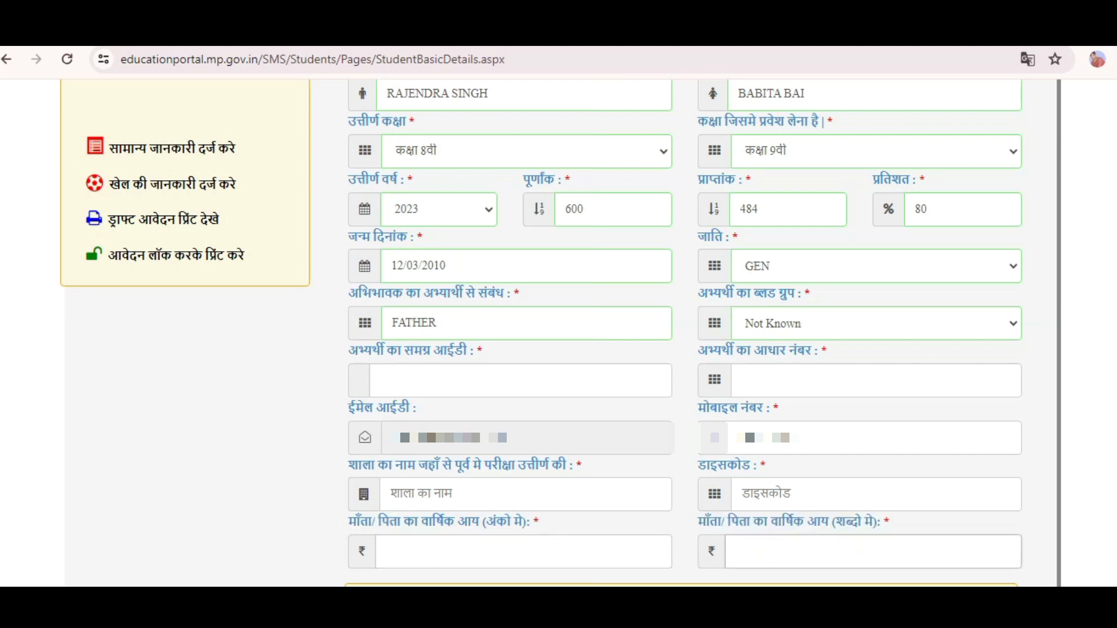
- Examine the bank details section (अभ्यर्थी का बैंक विवरण), covering the bank name, account number and IFSC code fields
scroll(767, 553, down, 7)
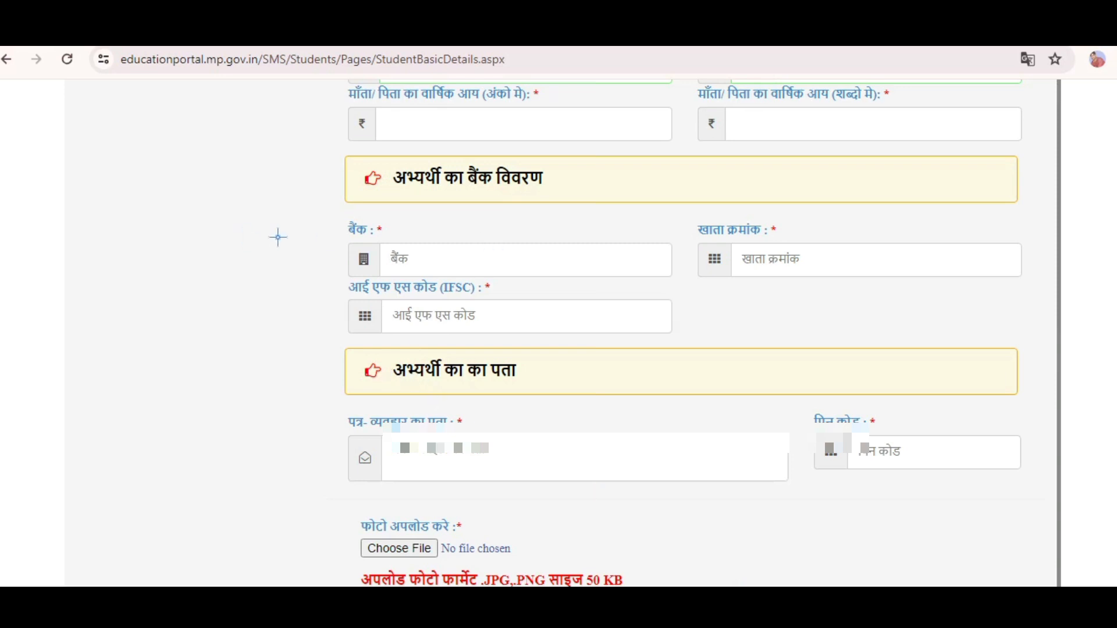
mouse_move(356, 174)
mouse_down()
mouse_move(461, 148)
mouse_move(563, 190)
mouse_move(378, 203)
mouse_move(365, 164)
mouse_up()
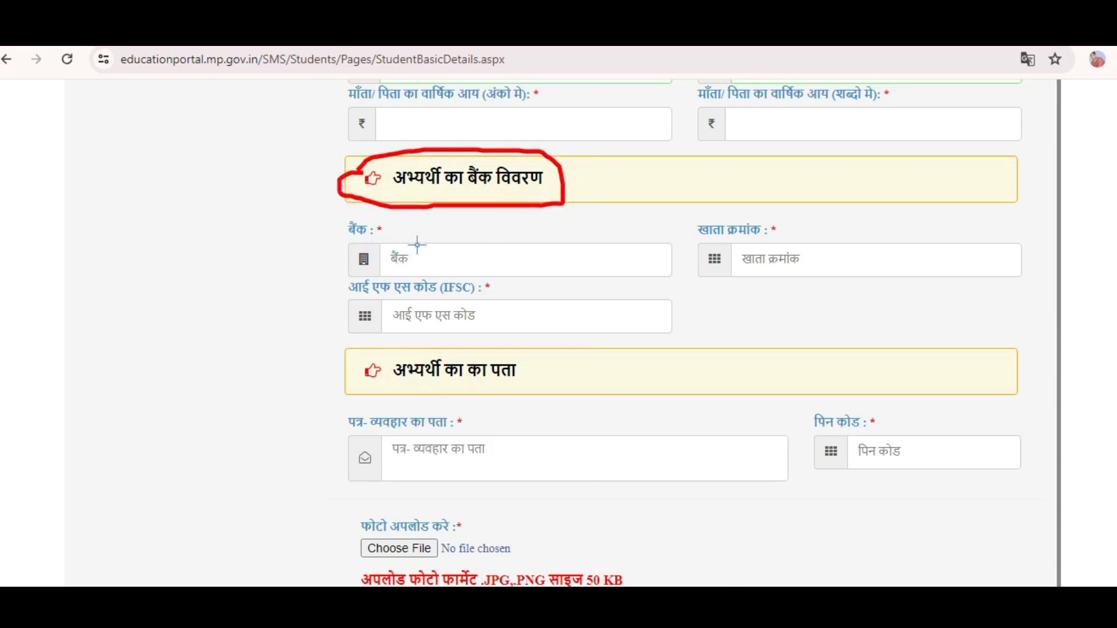
drag(417, 244, 445, 240)
mouse_move(692, 214)
mouse_down()
mouse_move(777, 204)
mouse_move(831, 245)
mouse_move(608, 260)
mouse_move(733, 214)
mouse_up()
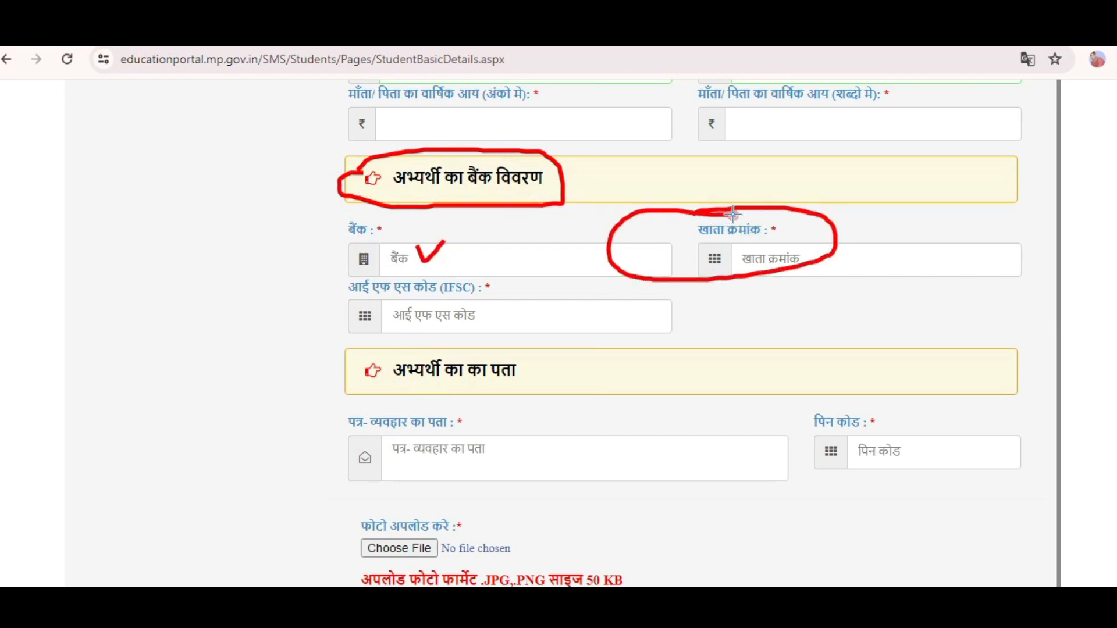
drag(821, 235, 910, 220)
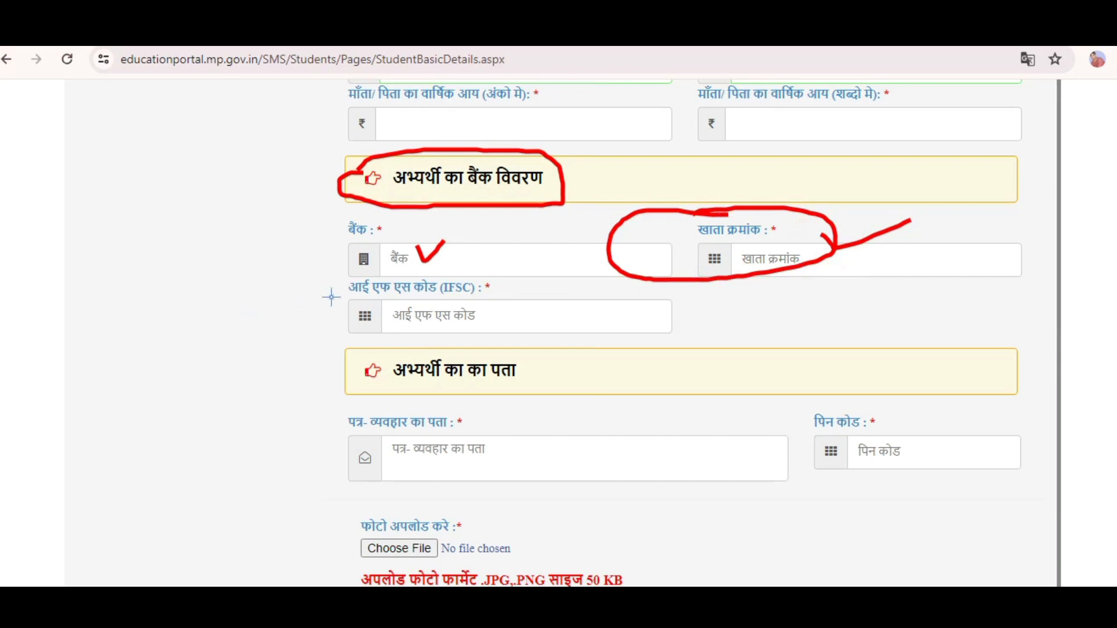
mouse_move(344, 286)
mouse_down()
mouse_move(415, 265)
mouse_move(503, 274)
mouse_move(494, 318)
mouse_move(388, 332)
mouse_move(342, 294)
mouse_move(354, 284)
mouse_up()
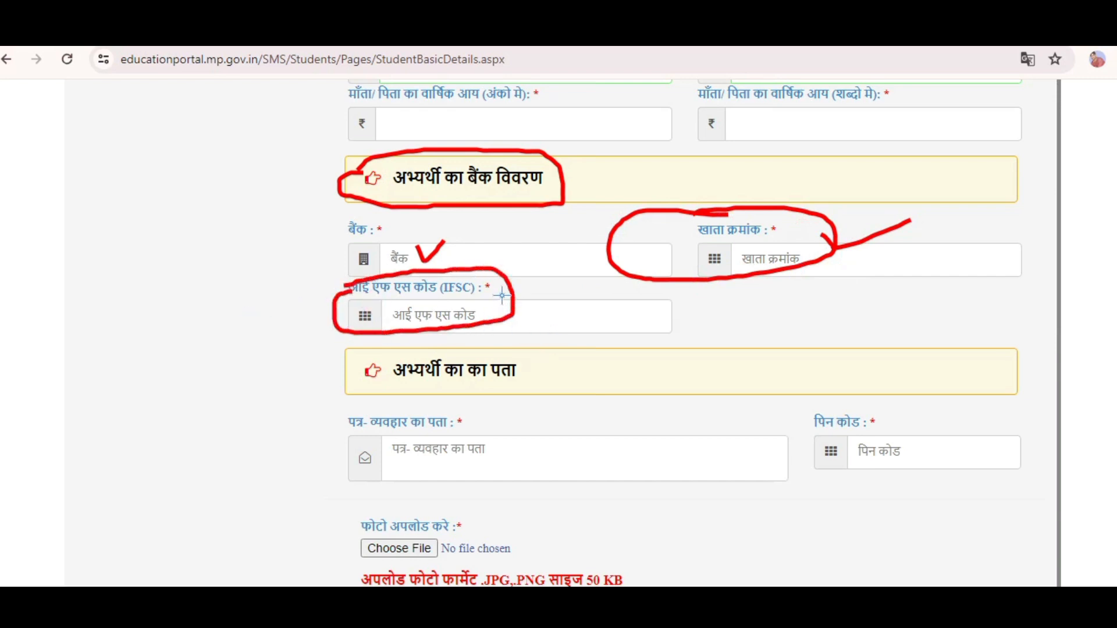
drag(512, 304, 595, 274)
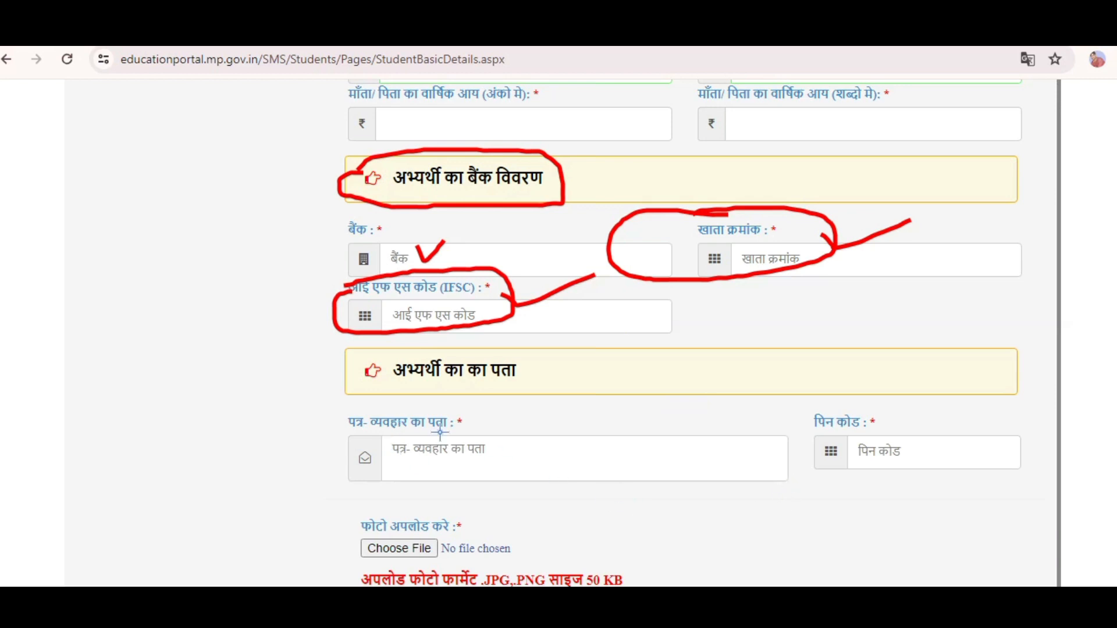
- Examine the applicant's address section, covering the postal address and PIN code fields
mouse_move(359, 364)
mouse_down()
mouse_move(573, 348)
mouse_move(413, 390)
mouse_move(355, 368)
mouse_up()
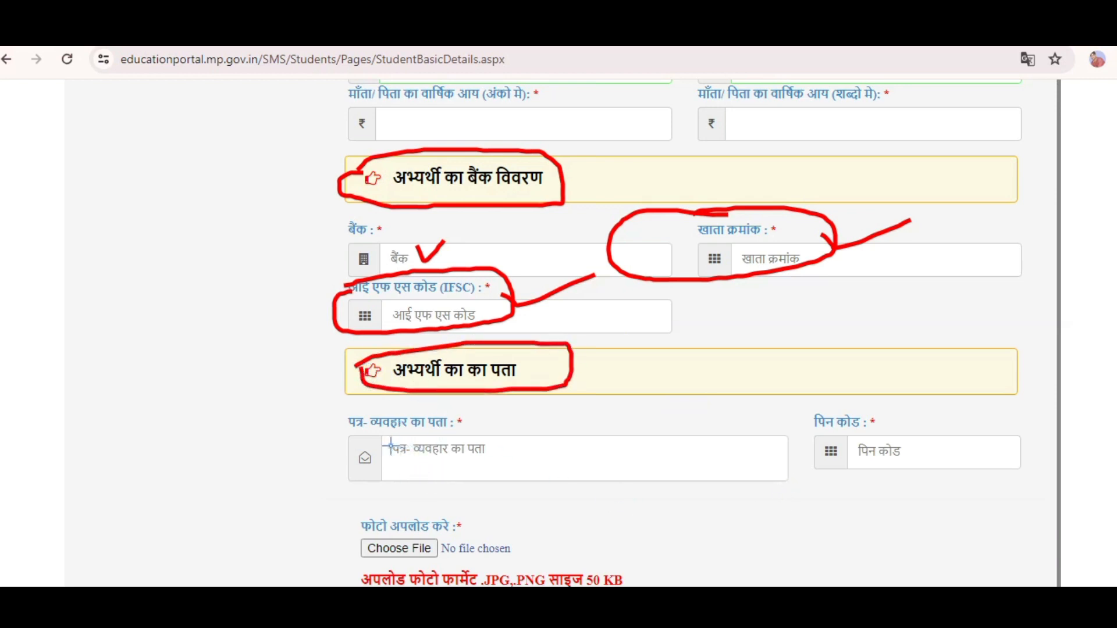
mouse_move(390, 448)
mouse_down()
mouse_move(662, 439)
mouse_move(642, 469)
mouse_move(384, 478)
mouse_move(379, 445)
mouse_up()
drag(505, 464, 611, 449)
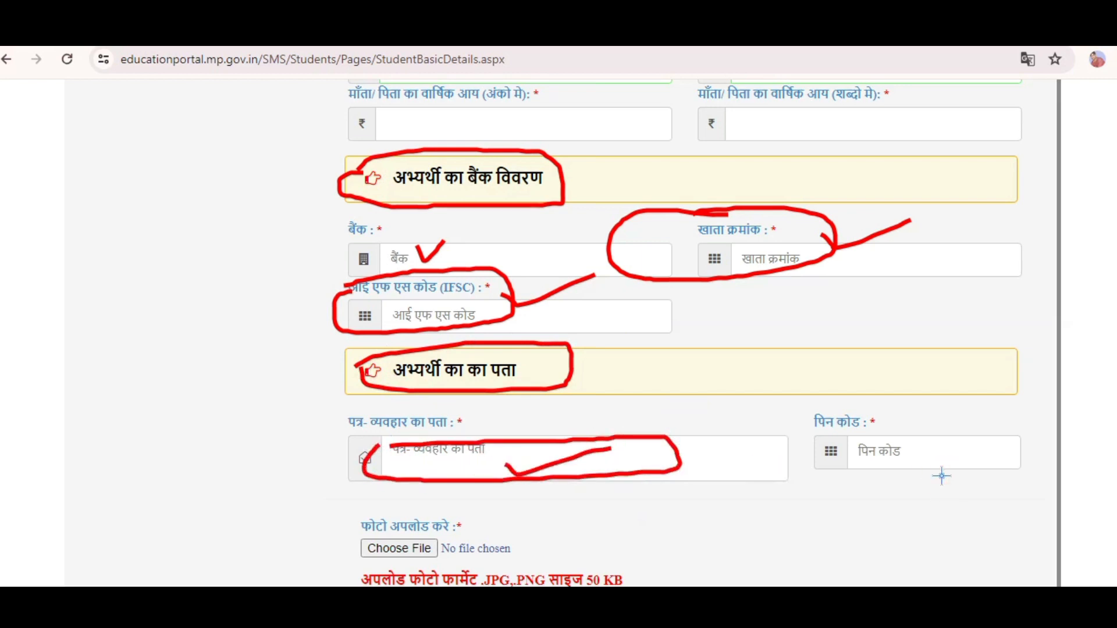
mouse_move(808, 411)
mouse_down()
mouse_move(937, 443)
mouse_move(838, 483)
mouse_move(794, 410)
mouse_up()
drag(919, 438, 947, 432)
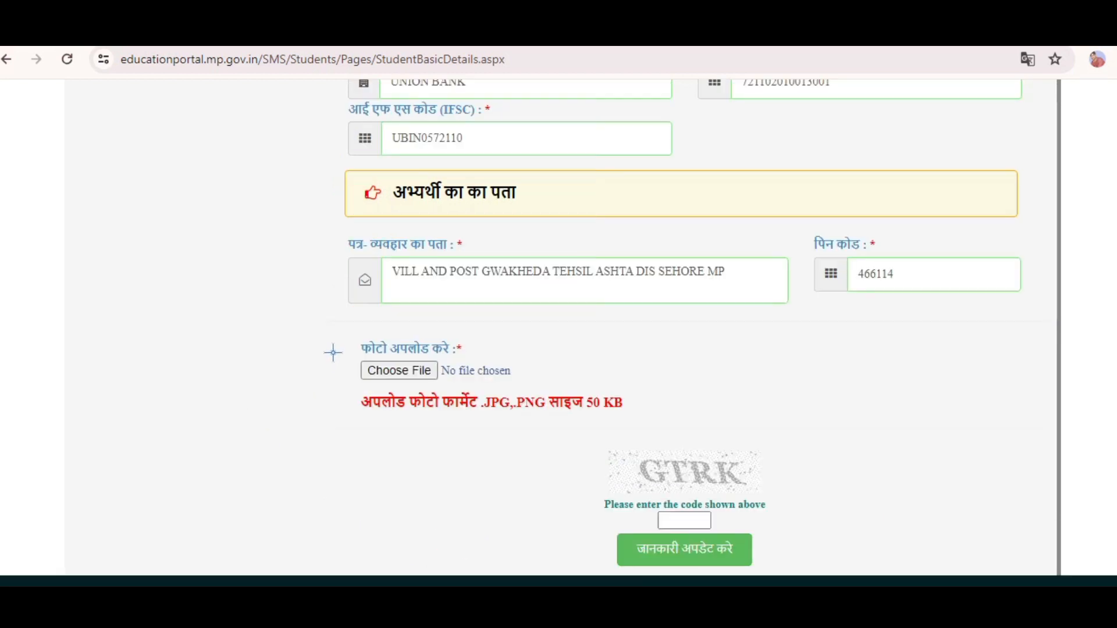
- Check the photo upload field with its format and size requirements, the verification code field and the information update option
mouse_move(332, 351)
mouse_down()
mouse_move(439, 326)
mouse_move(520, 355)
mouse_move(343, 384)
mouse_move(335, 334)
mouse_up()
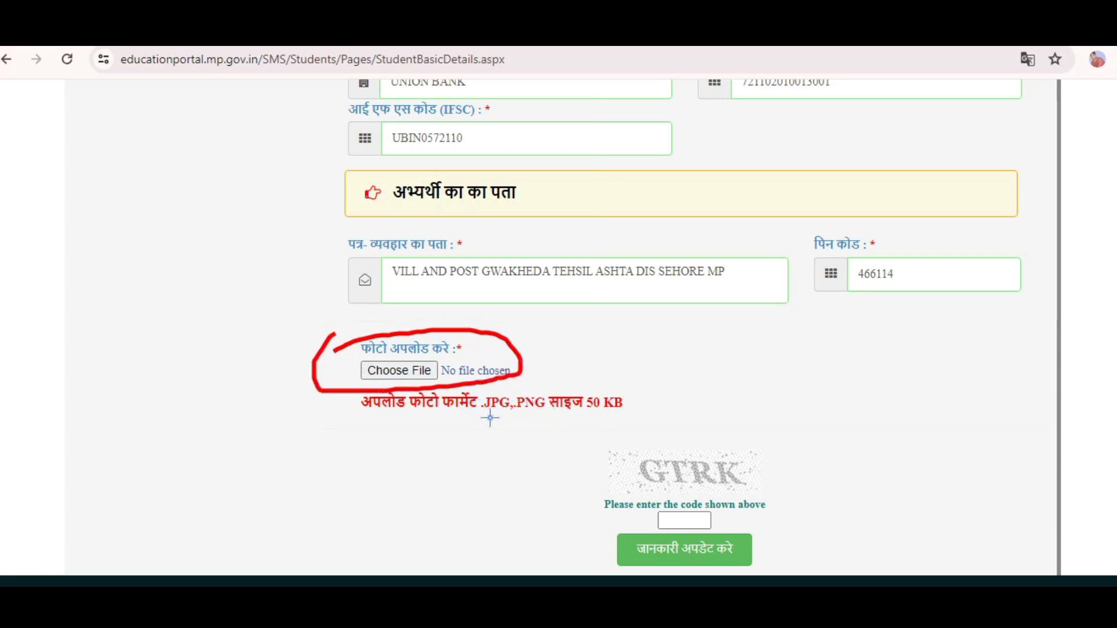
mouse_move(491, 417)
mouse_down()
mouse_move(572, 415)
mouse_move(611, 379)
mouse_move(629, 406)
mouse_move(581, 405)
mouse_move(593, 381)
mouse_up()
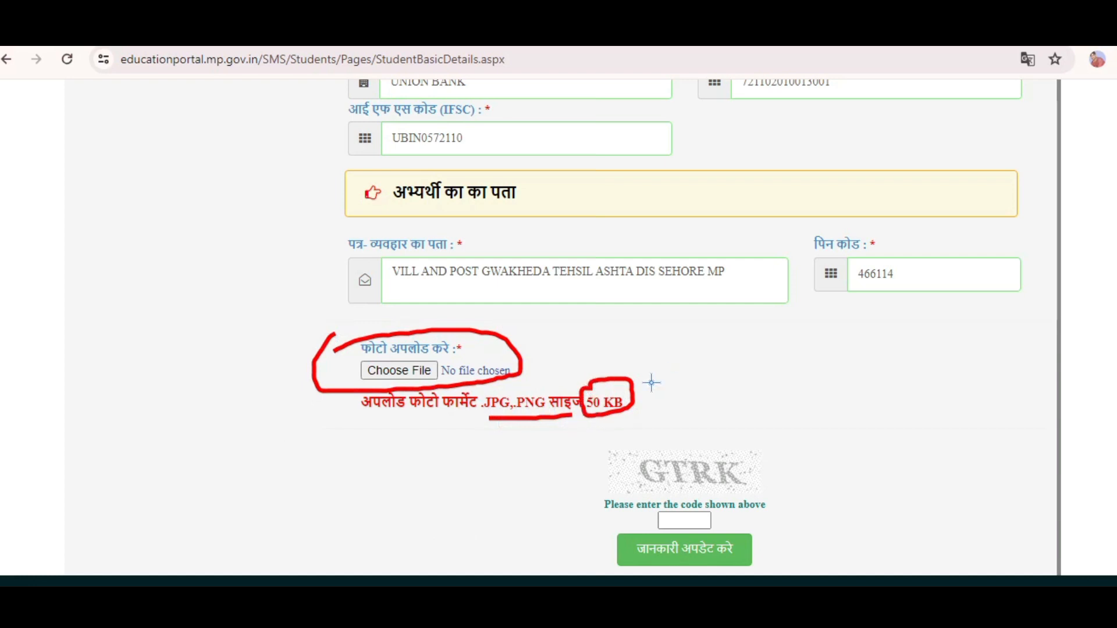
drag(688, 502, 735, 492)
mouse_move(622, 538)
mouse_down()
mouse_move(738, 516)
mouse_move(726, 578)
mouse_move(598, 544)
mouse_move(658, 532)
mouse_up()
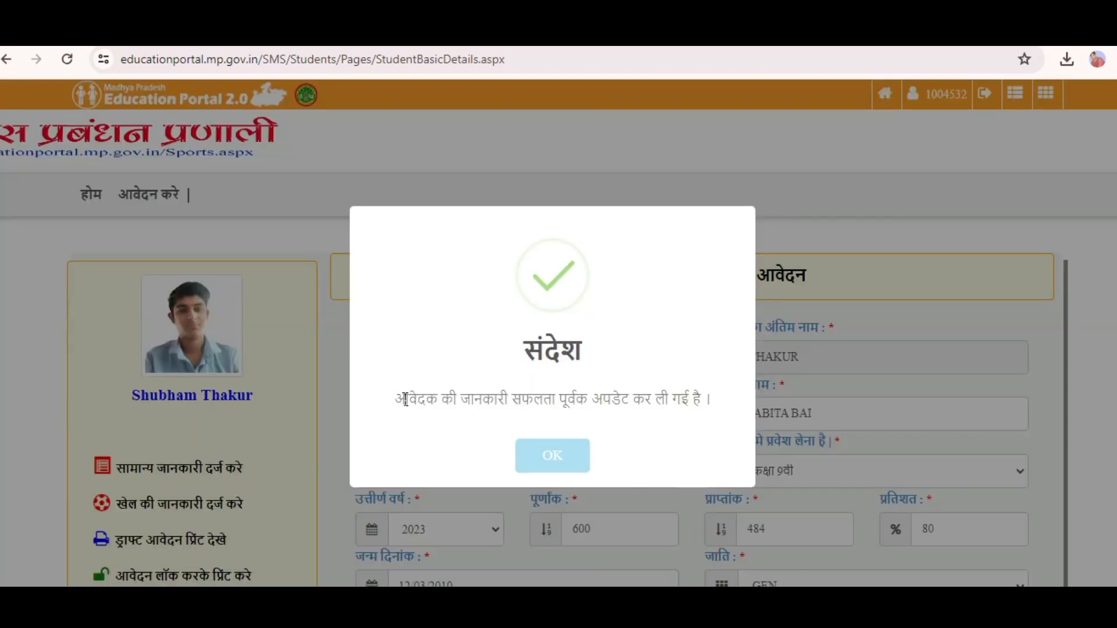
- Read and acknowledge the message about the update of the applicant's information
drag(406, 400, 705, 419)
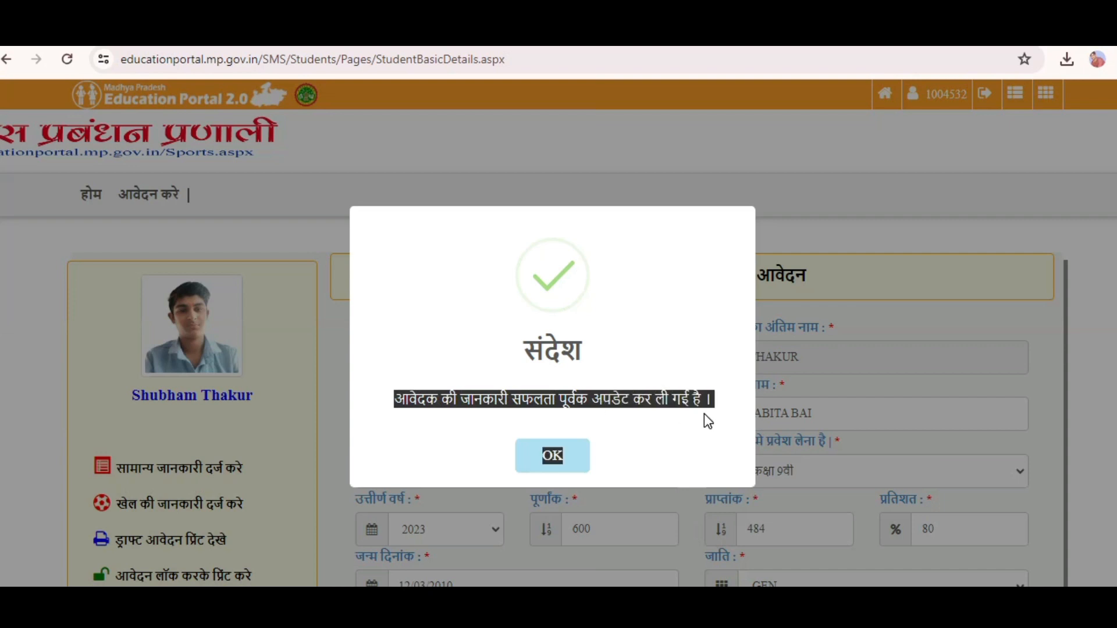
click(553, 456)
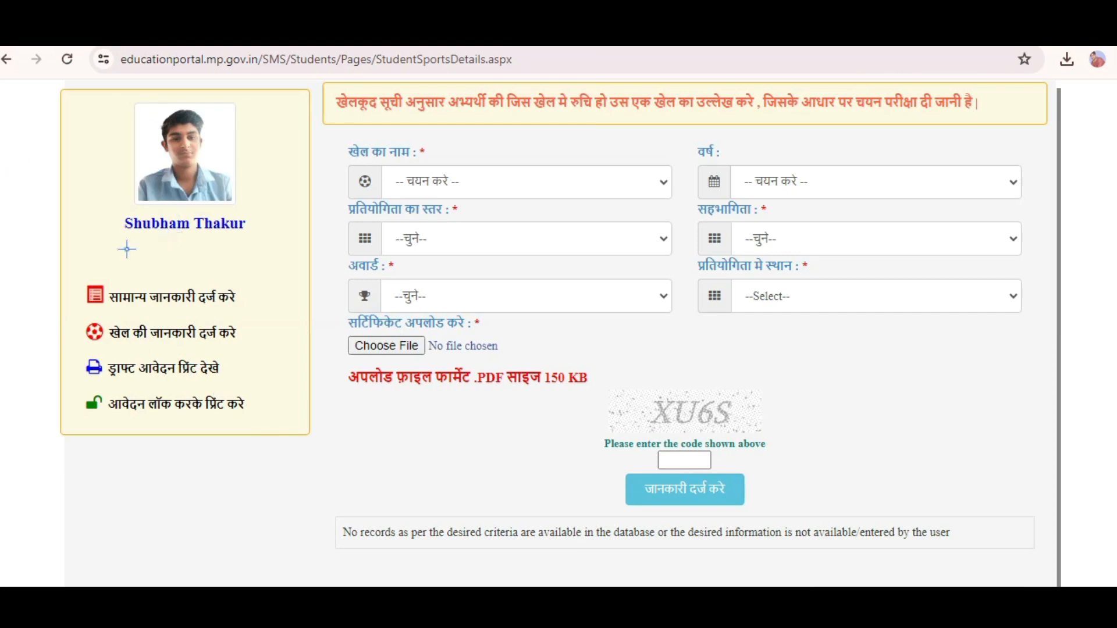
- Point out the general information and sports information entries in the list of application stages
mouse_move(64, 294)
mouse_down()
mouse_move(171, 256)
mouse_move(270, 282)
mouse_move(233, 307)
mouse_move(139, 311)
mouse_move(62, 285)
mouse_up()
drag(206, 269, 277, 250)
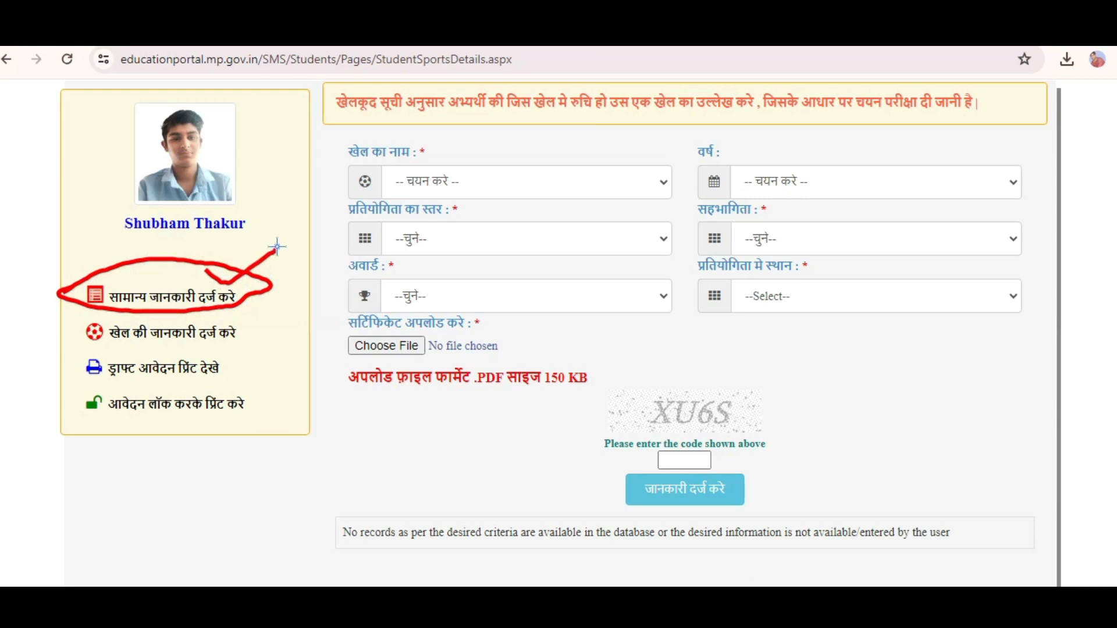
mouse_move(83, 343)
mouse_down()
mouse_move(220, 342)
mouse_move(298, 307)
mouse_up()
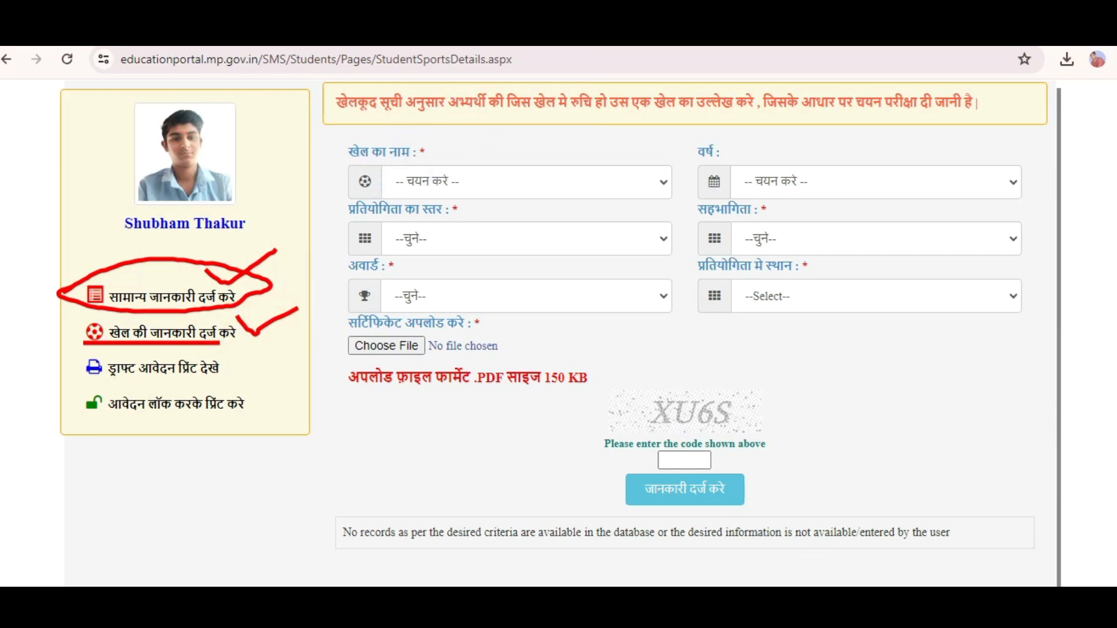
right_click(891, 347)
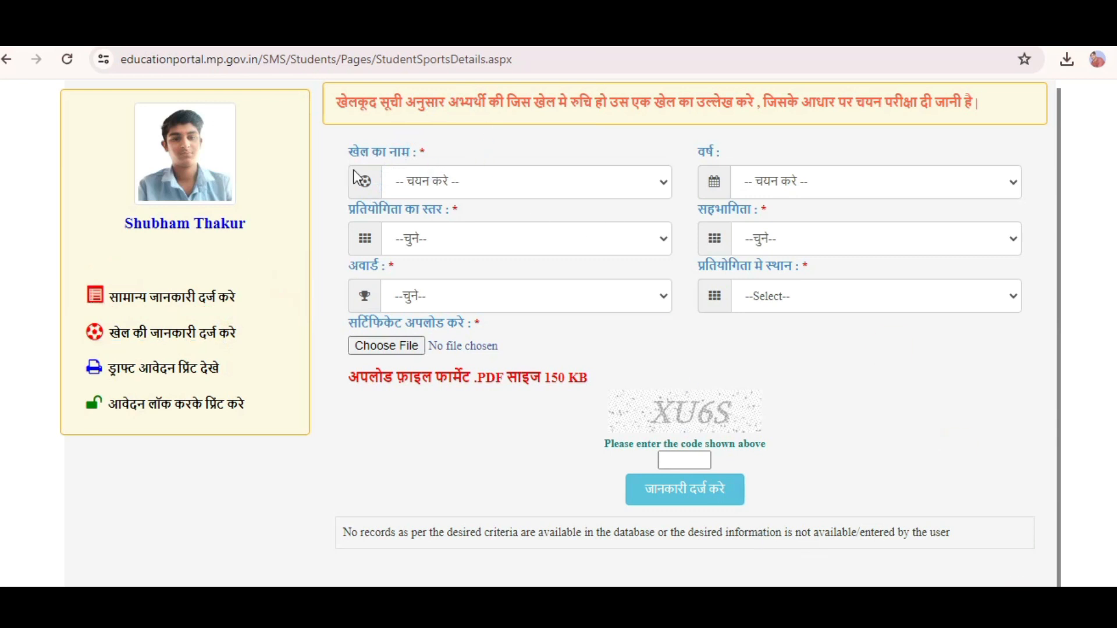
- Read the instruction about naming one sport of interest and set the sport name (खेल का नाम) to KABADDI
drag(343, 99, 926, 115)
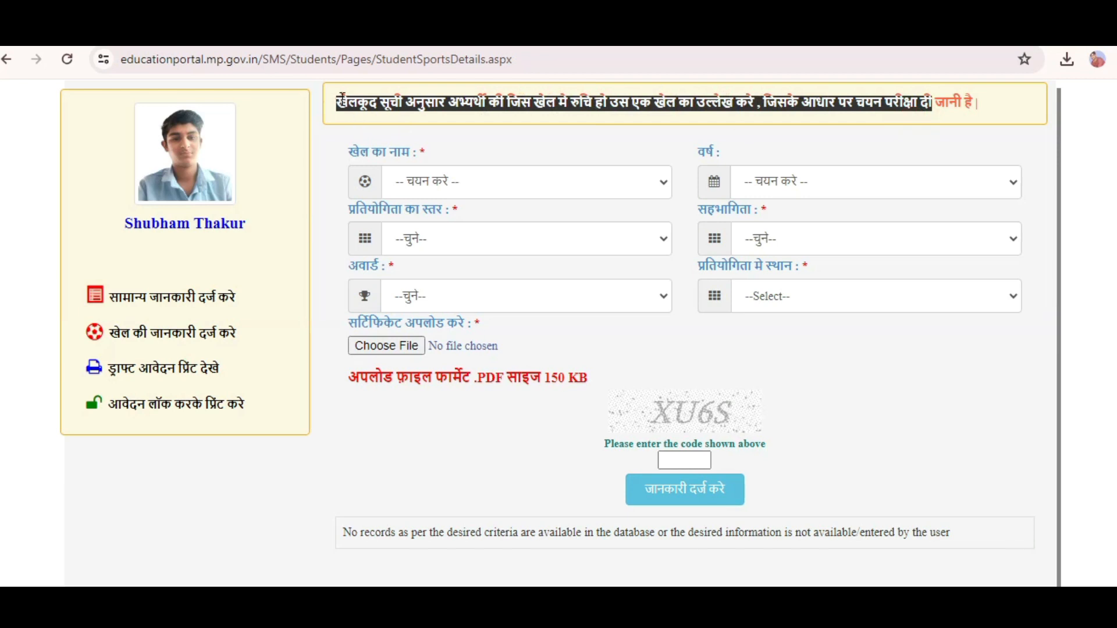
click(466, 174)
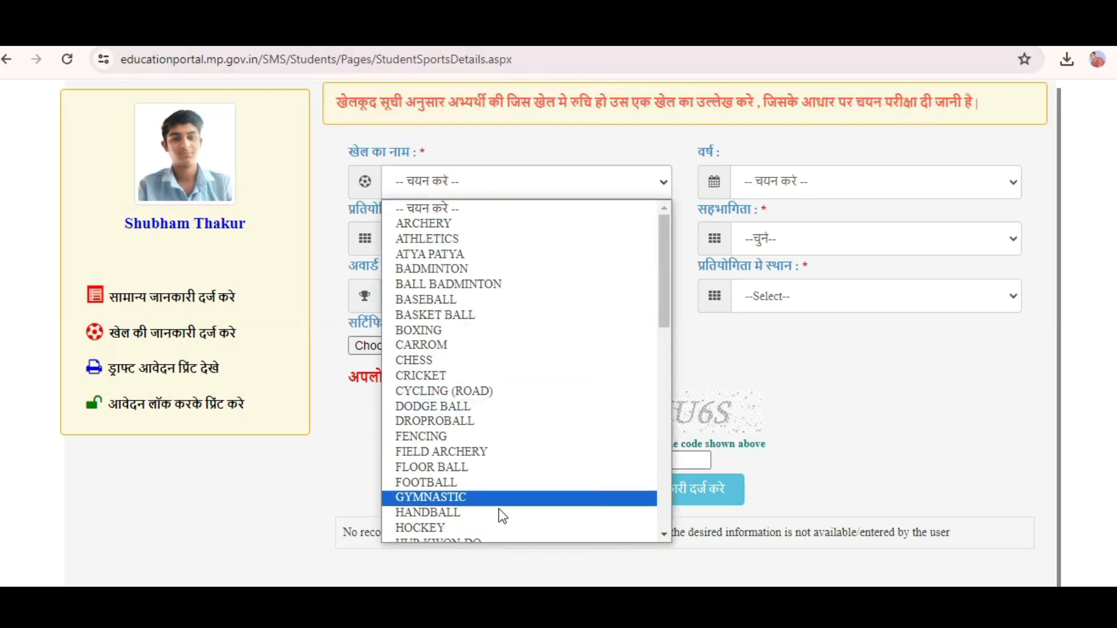
key(k)
key(Return)
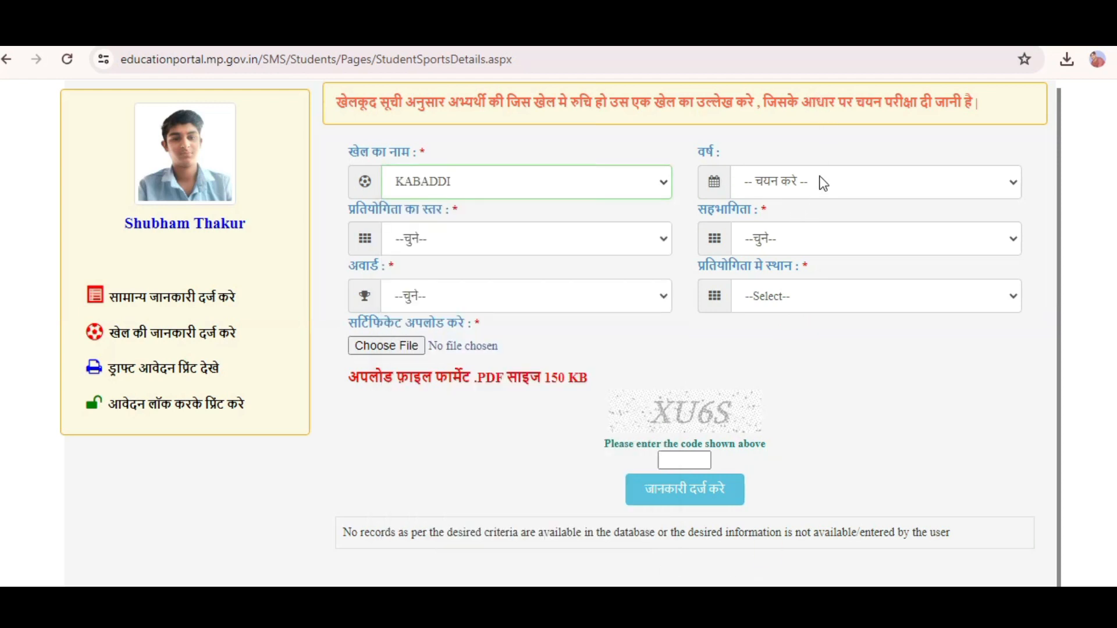
- Set the year (वर्ष) of the sports participation to 2023
click(787, 177)
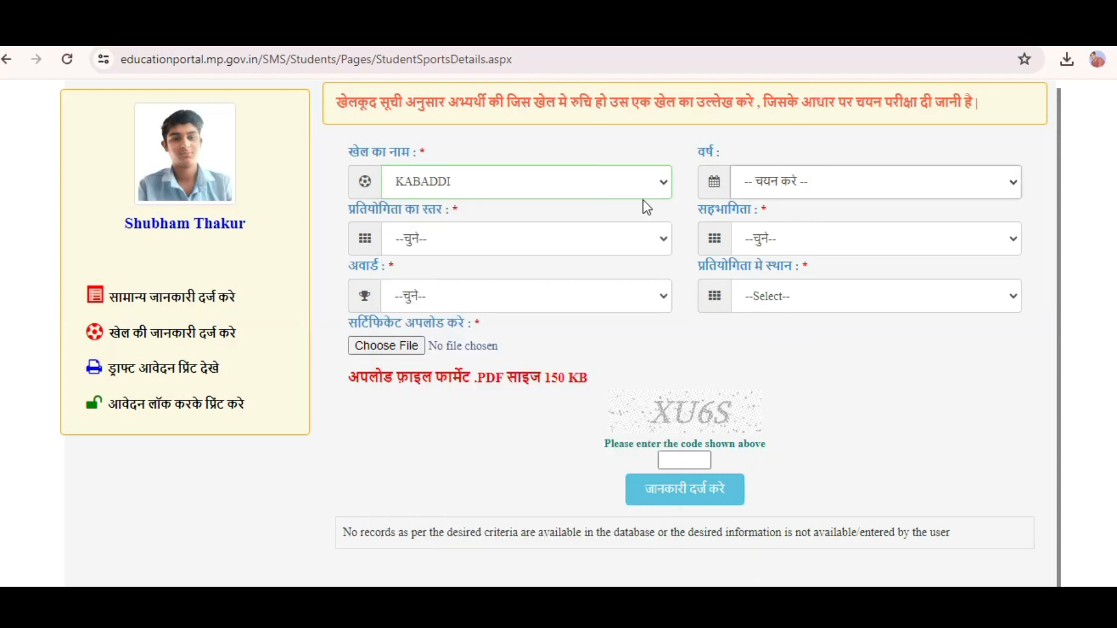
click(396, 190)
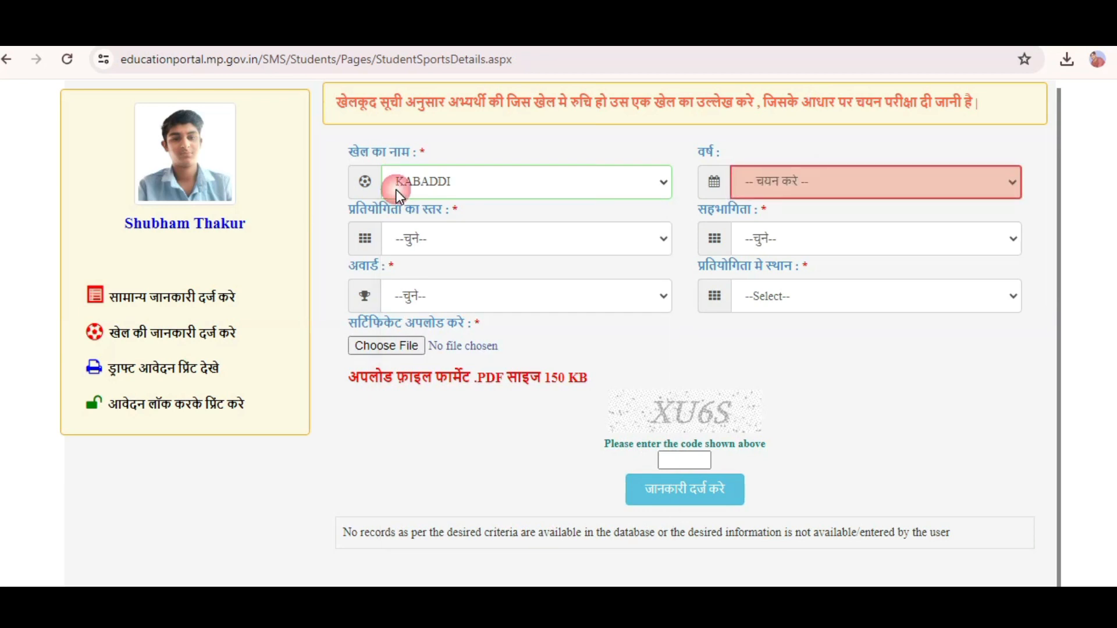
click(822, 185)
click(758, 581)
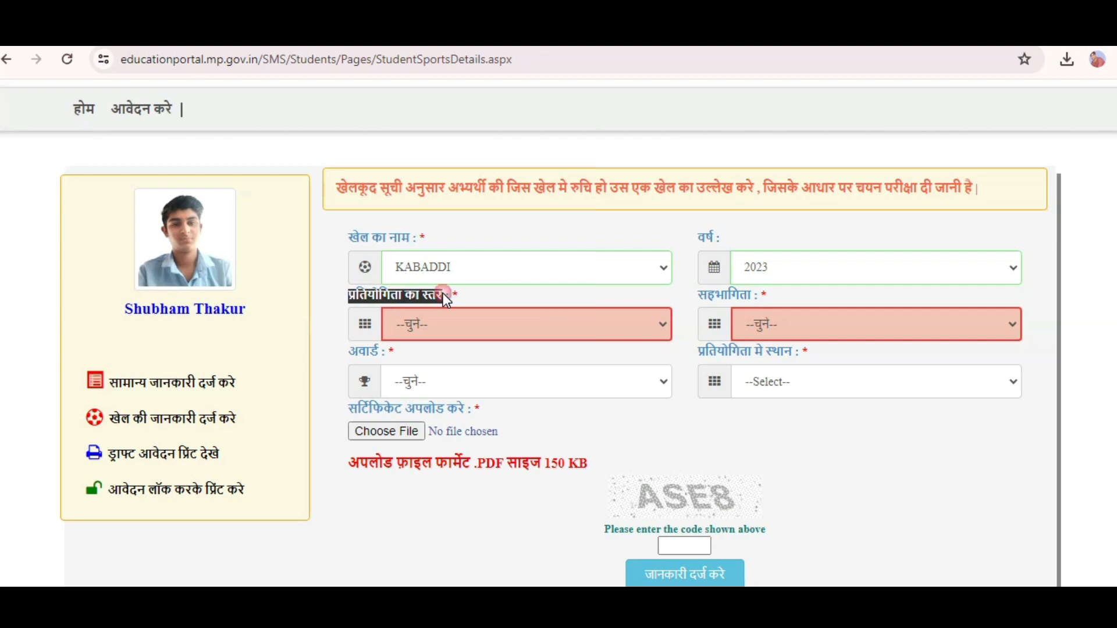
- Check the options for the competition level (प्रतियोगिता का स्तर) and set the participation (सहभागिता) to नहीं
click(510, 319)
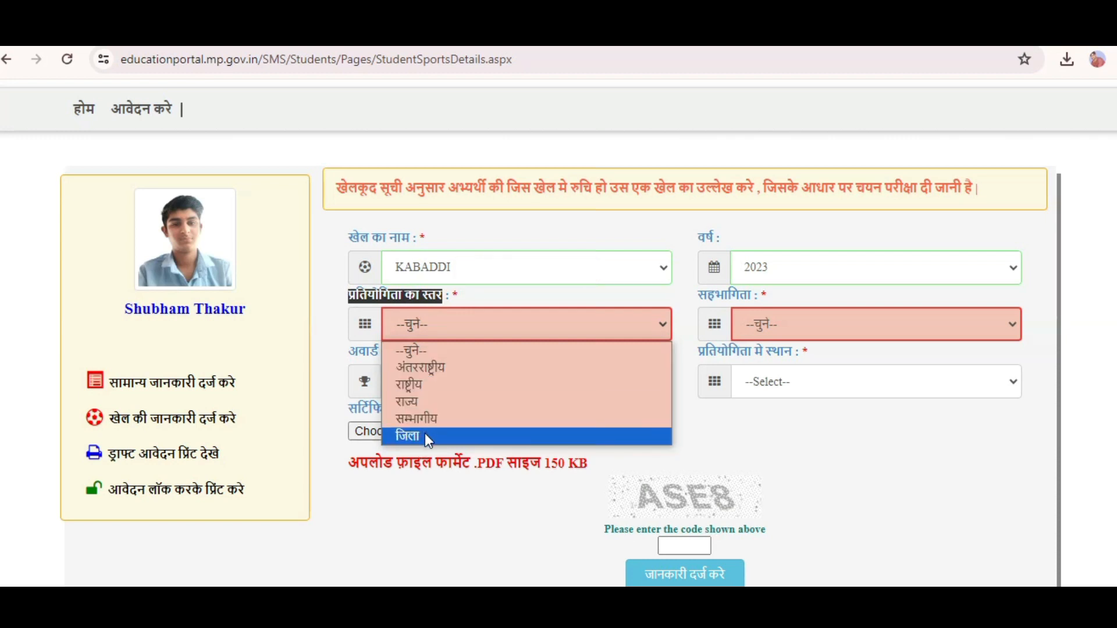
click(427, 350)
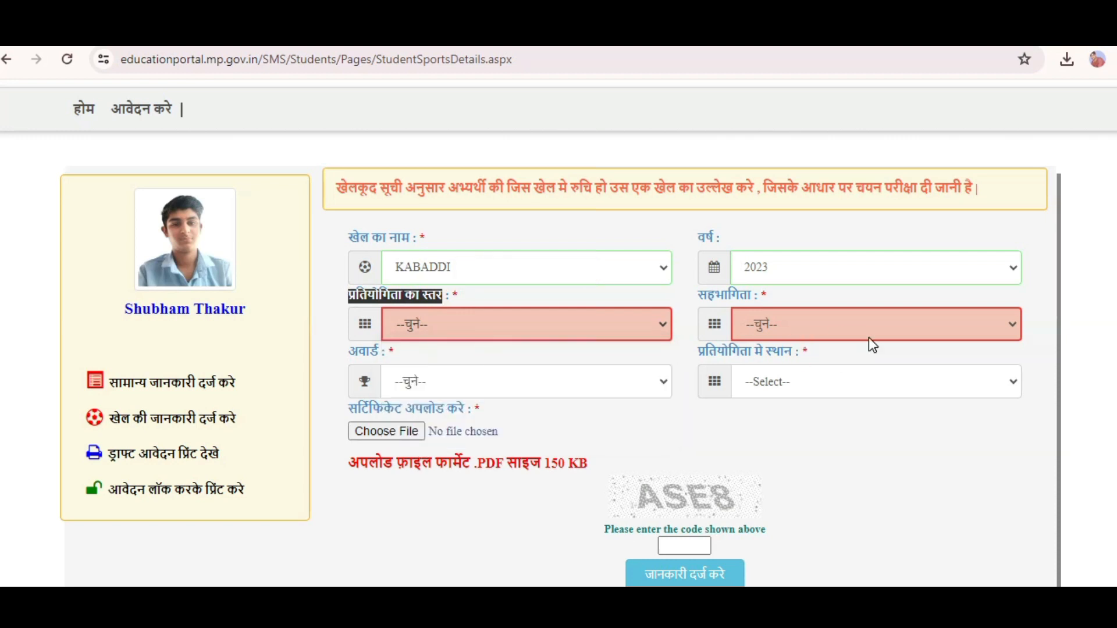
click(869, 330)
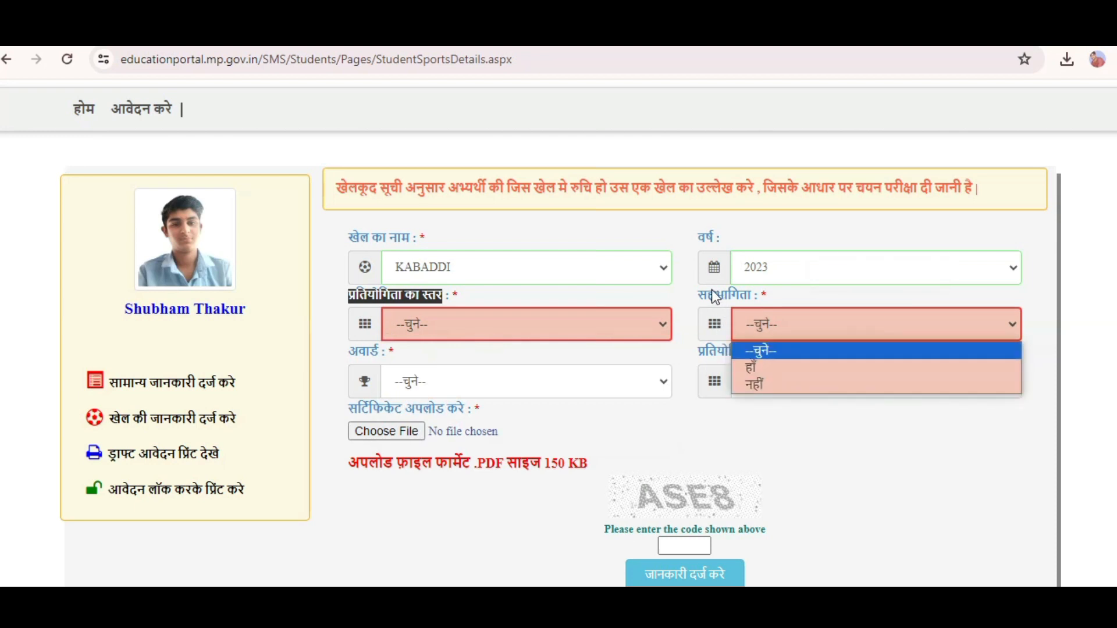
drag(706, 292, 766, 297)
click(836, 317)
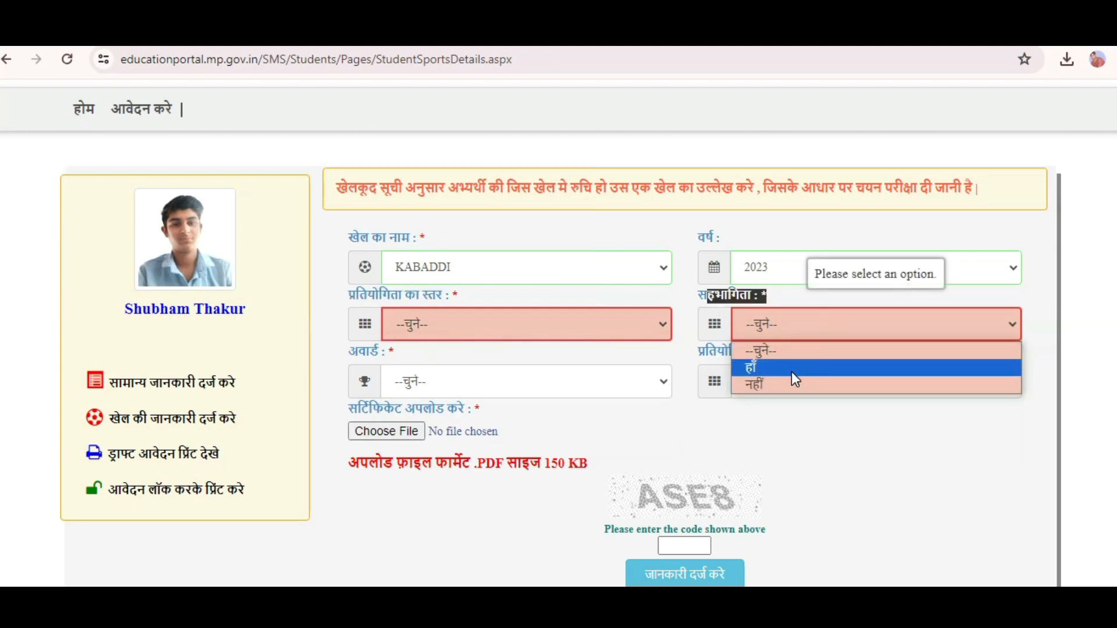
click(780, 386)
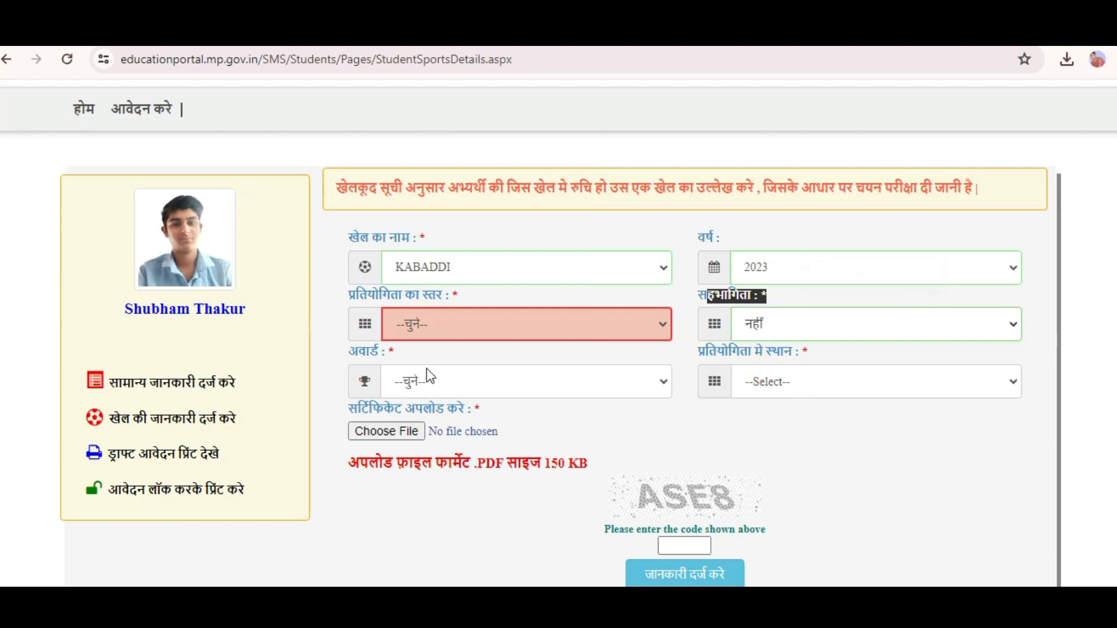
- Set the competition level (प्रतियोगिता का स्तर) to जिला
click(459, 316)
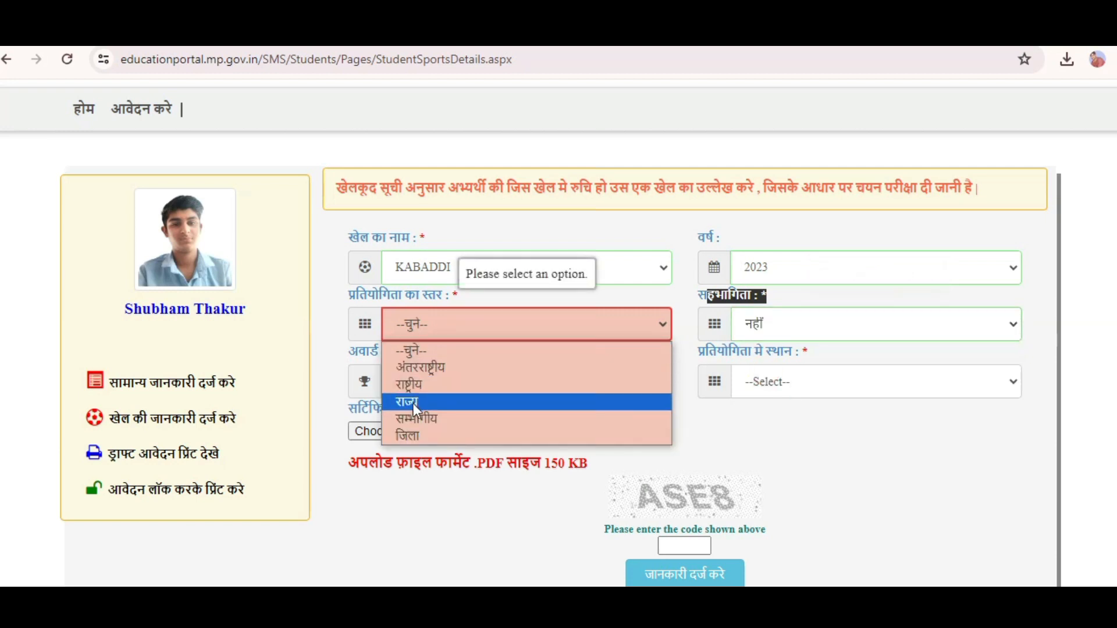
click(416, 402)
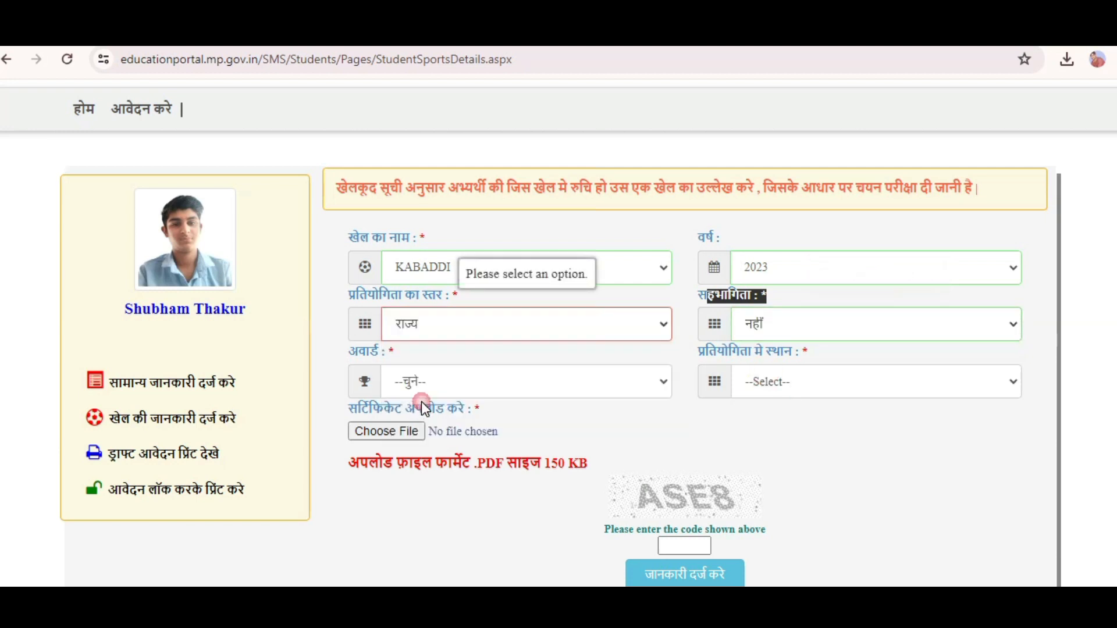
click(800, 327)
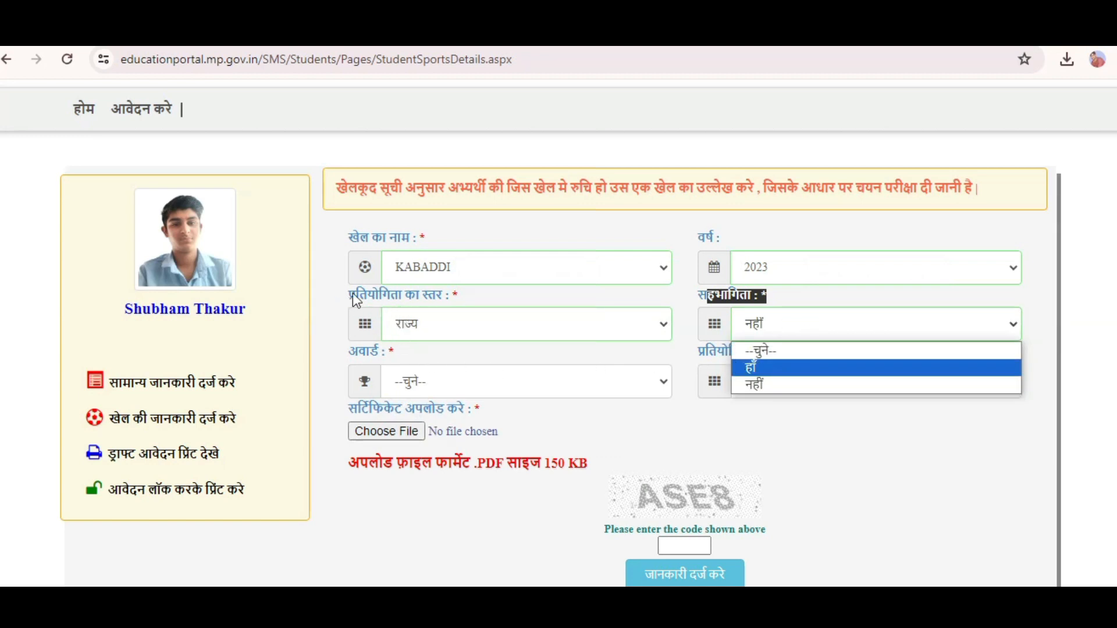
click(429, 336)
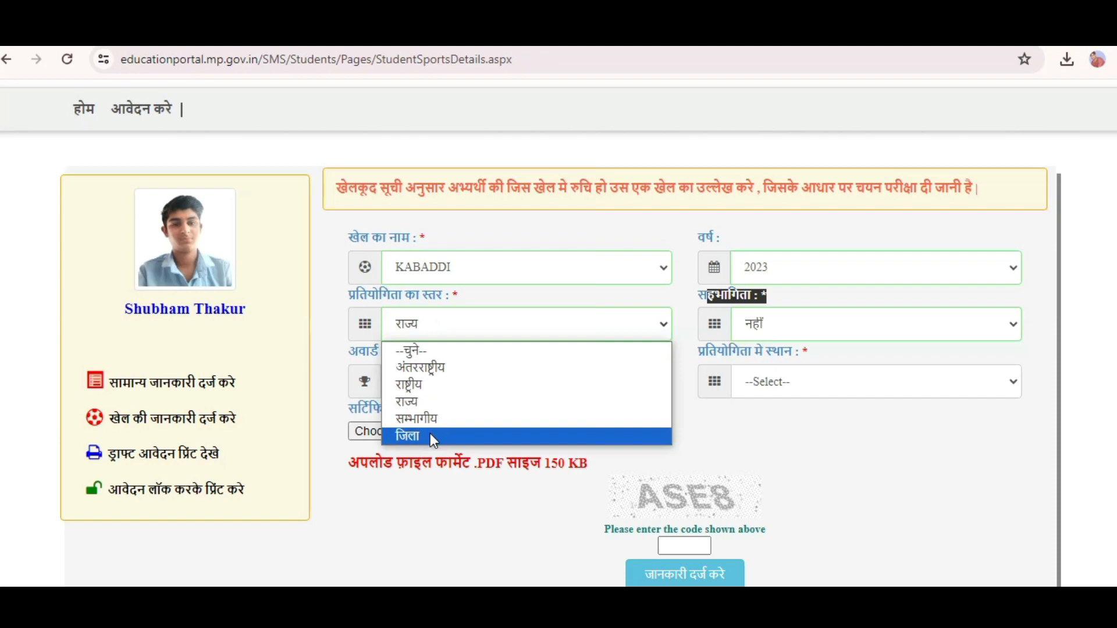
click(500, 436)
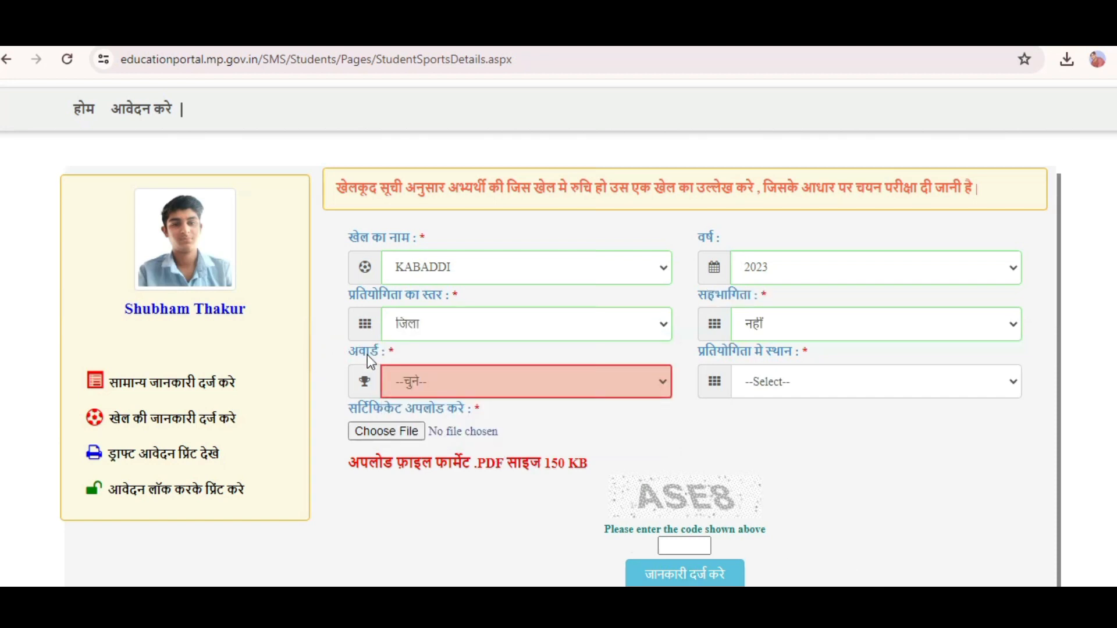
- Check the competition place options offered when the award (अवार्ड) is हाँ, and set the award to नहीं
click(501, 376)
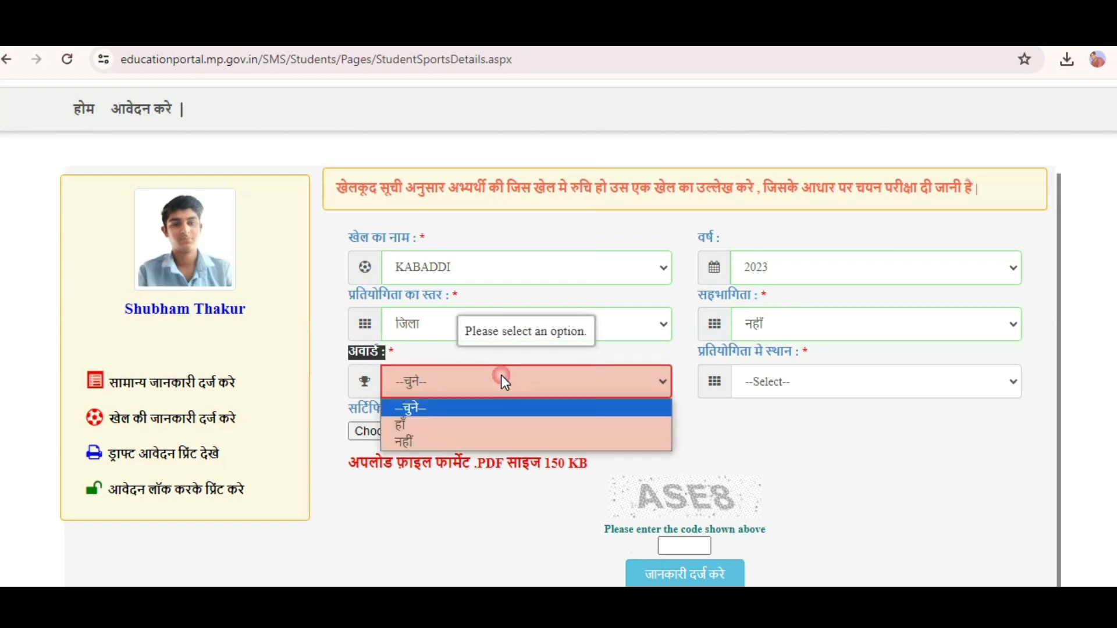
click(455, 442)
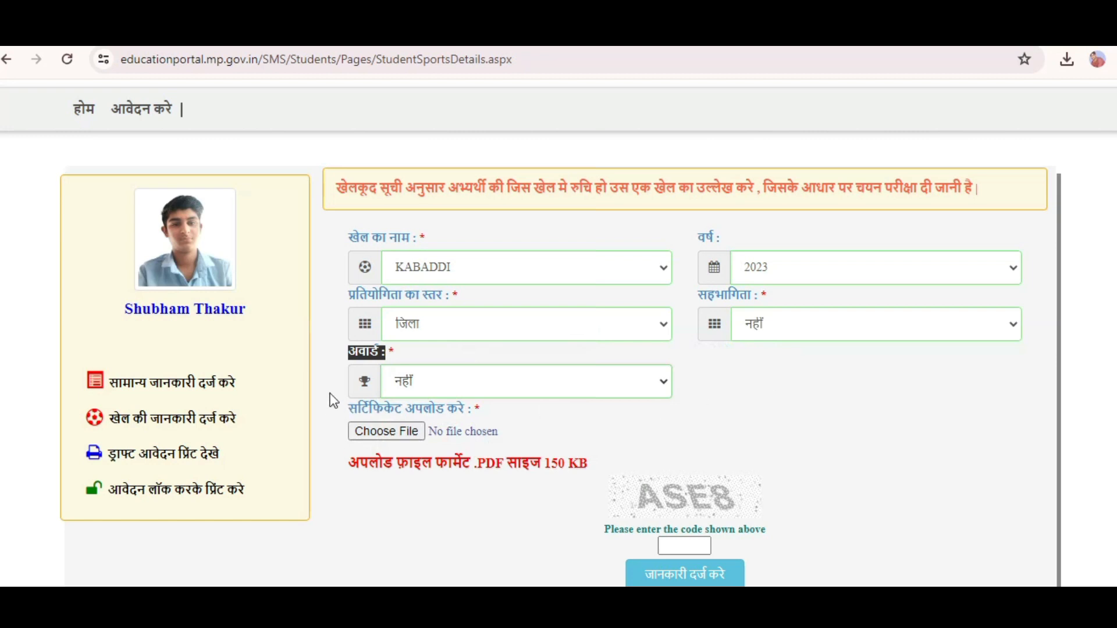
click(437, 381)
click(434, 423)
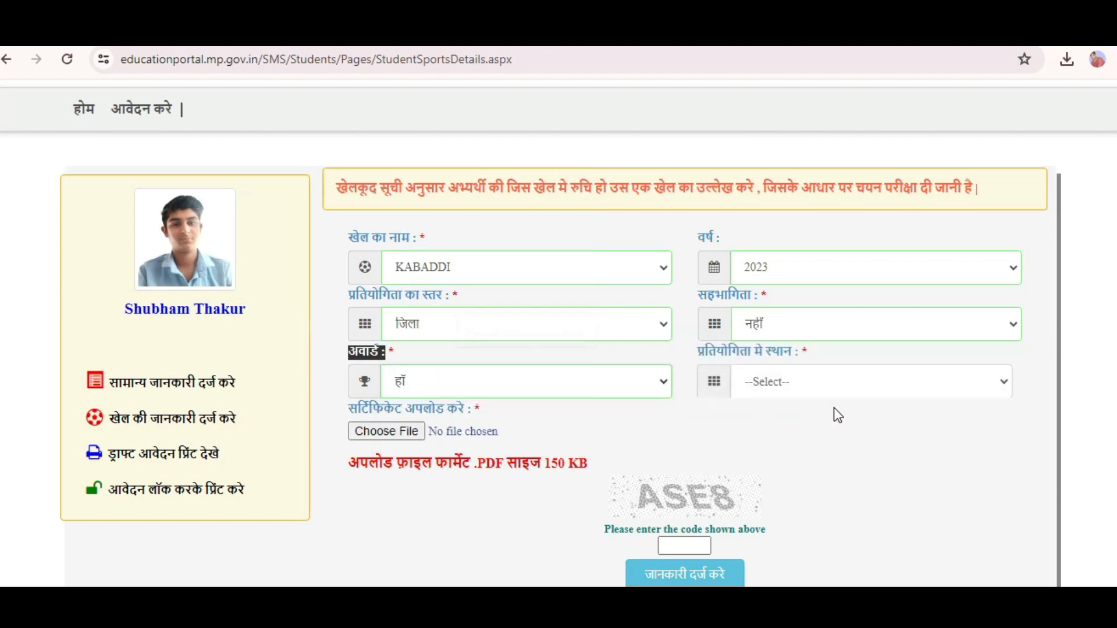
click(804, 388)
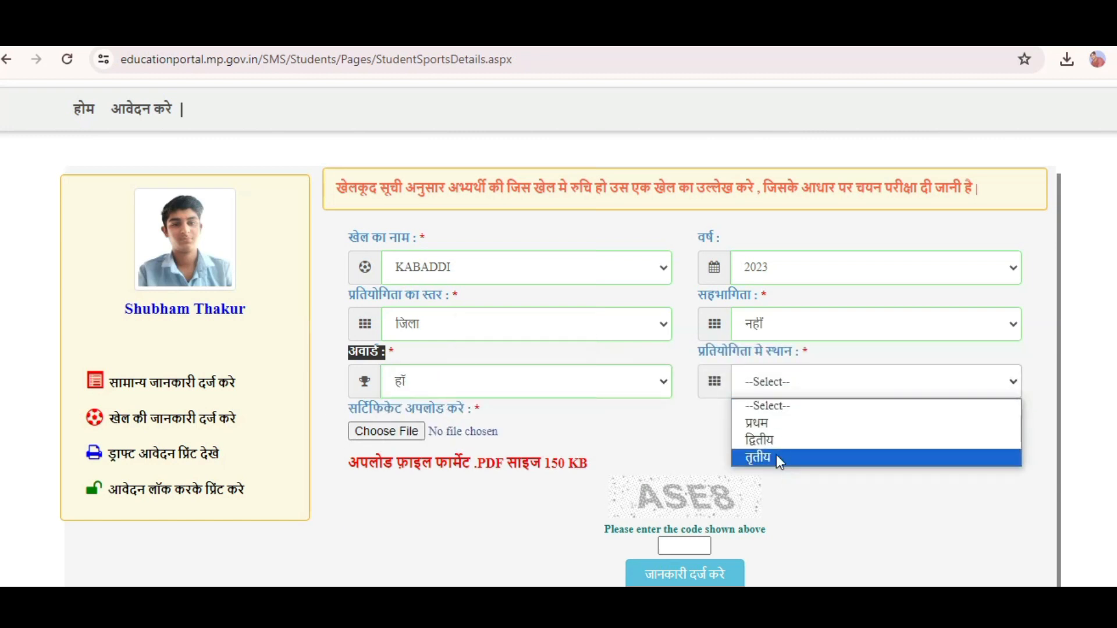
click(489, 386)
click(439, 436)
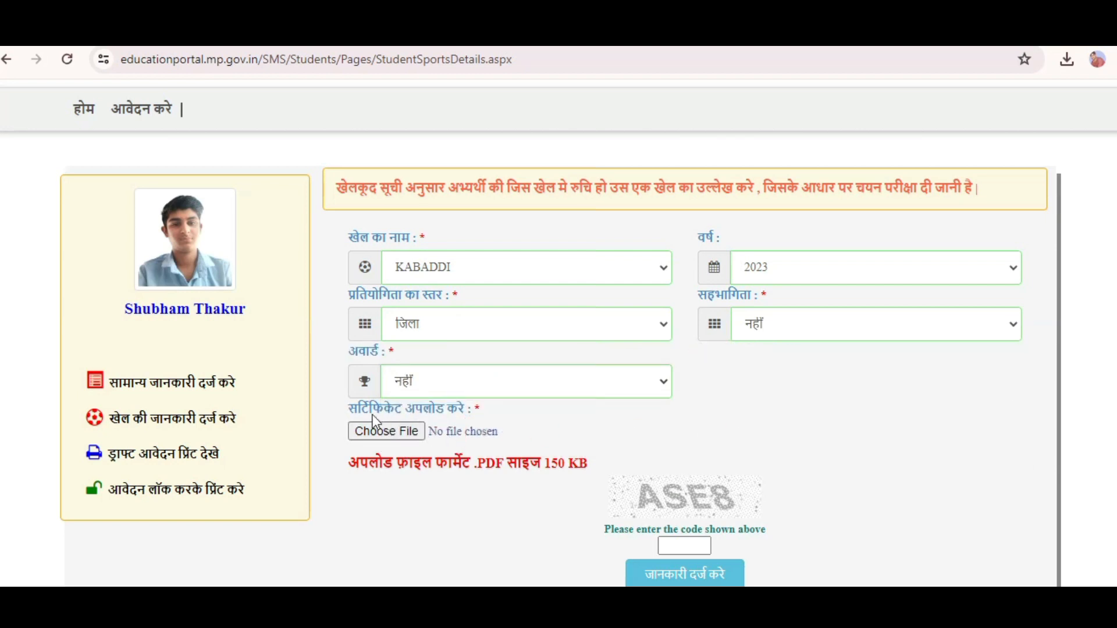
- Point out the certificate upload field with its file size limit, and activate the field for the code shown above
drag(349, 409, 470, 410)
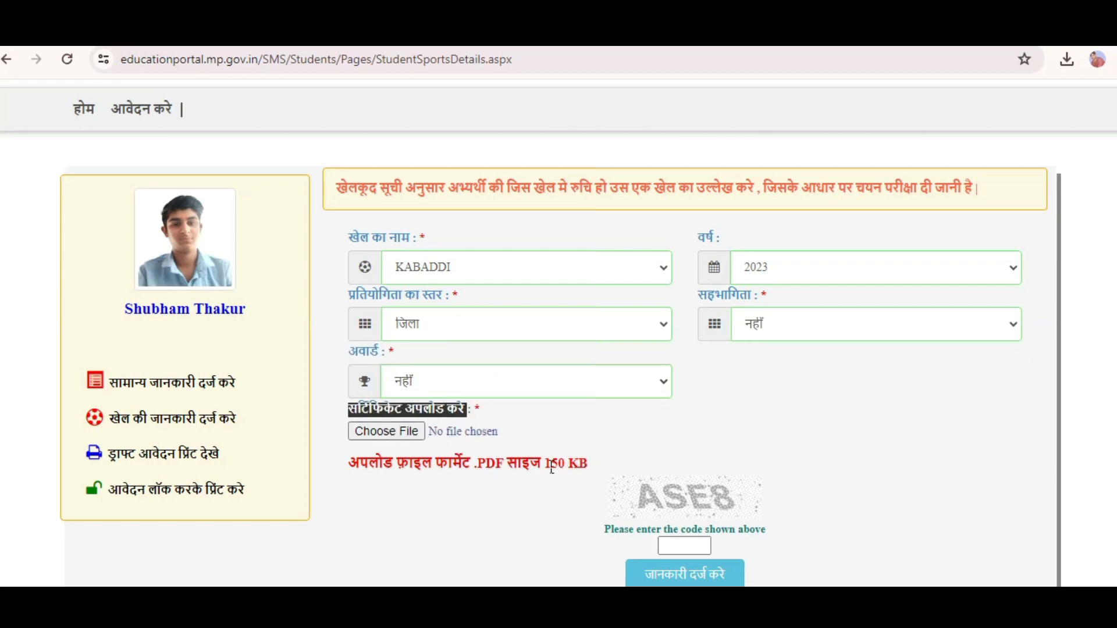
drag(551, 467, 584, 473)
scroll(760, 465, down, 2)
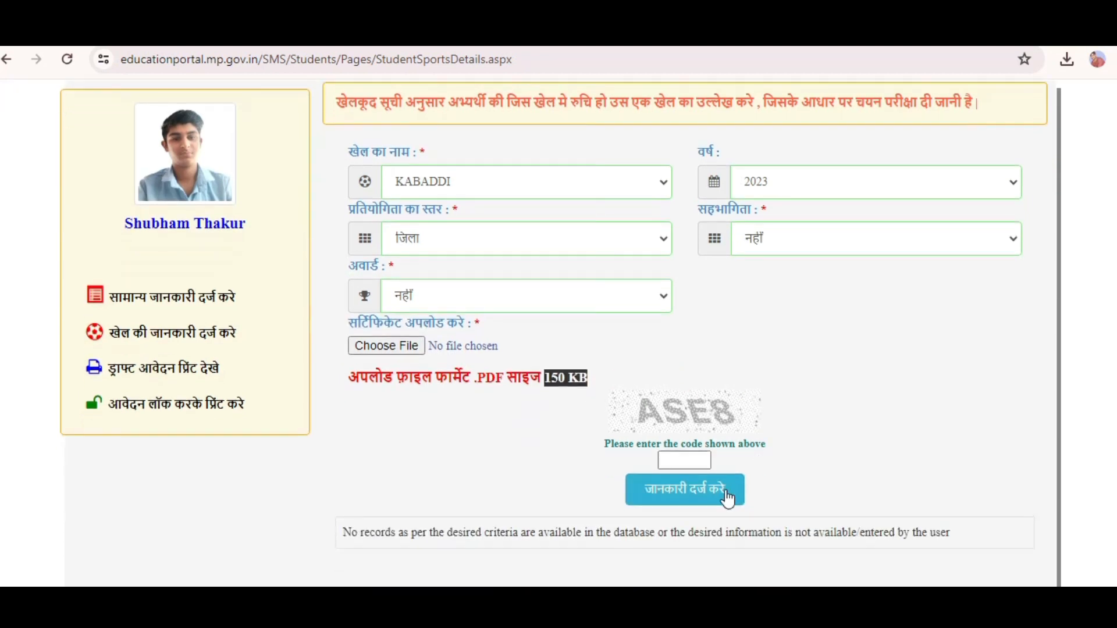
click(672, 461)
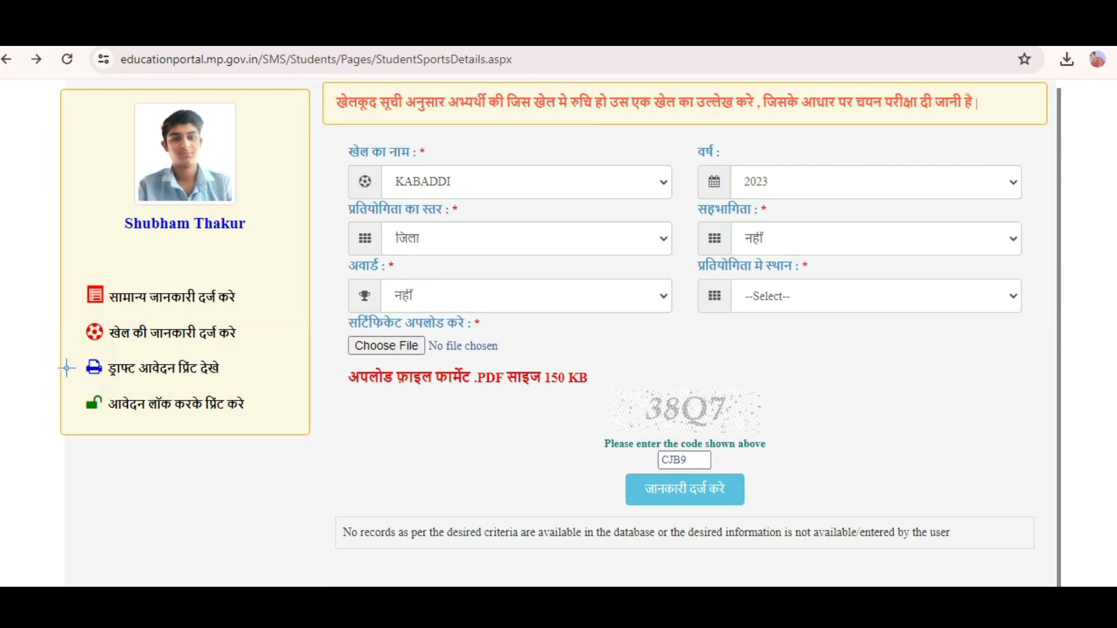
- Point out the draft application print entry (ड्राफ्ट आवेदन प्रिंट देखे) and review the applicant, bank and contact details in the draft
mouse_move(67, 368)
mouse_down()
mouse_move(86, 350)
mouse_move(192, 348)
mouse_move(224, 384)
mouse_move(105, 381)
mouse_move(64, 372)
mouse_move(67, 362)
mouse_up()
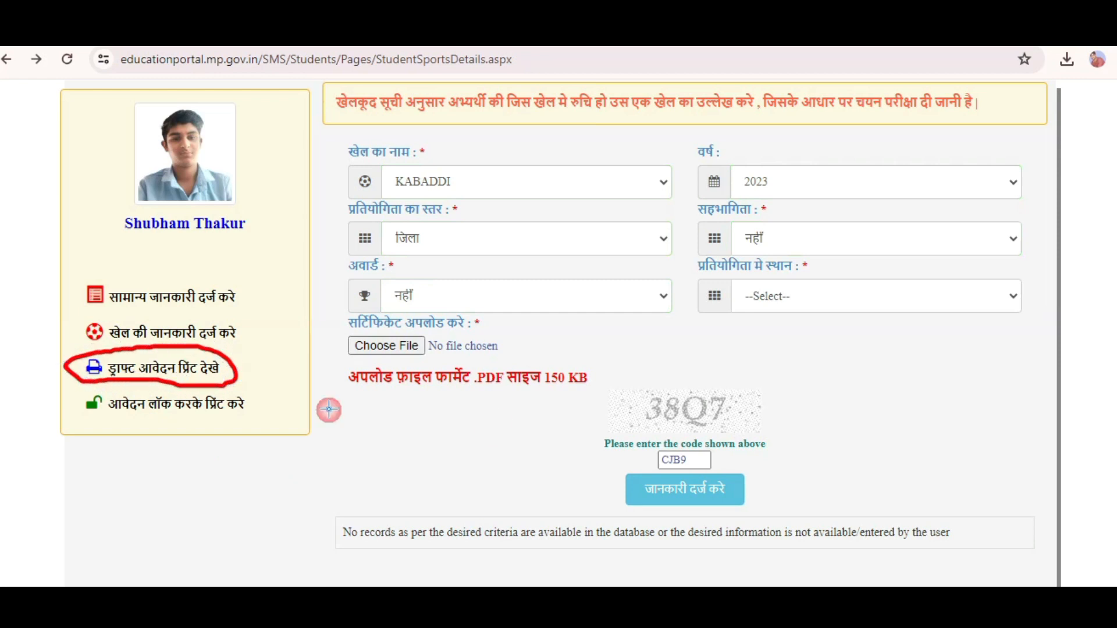
key(Escape)
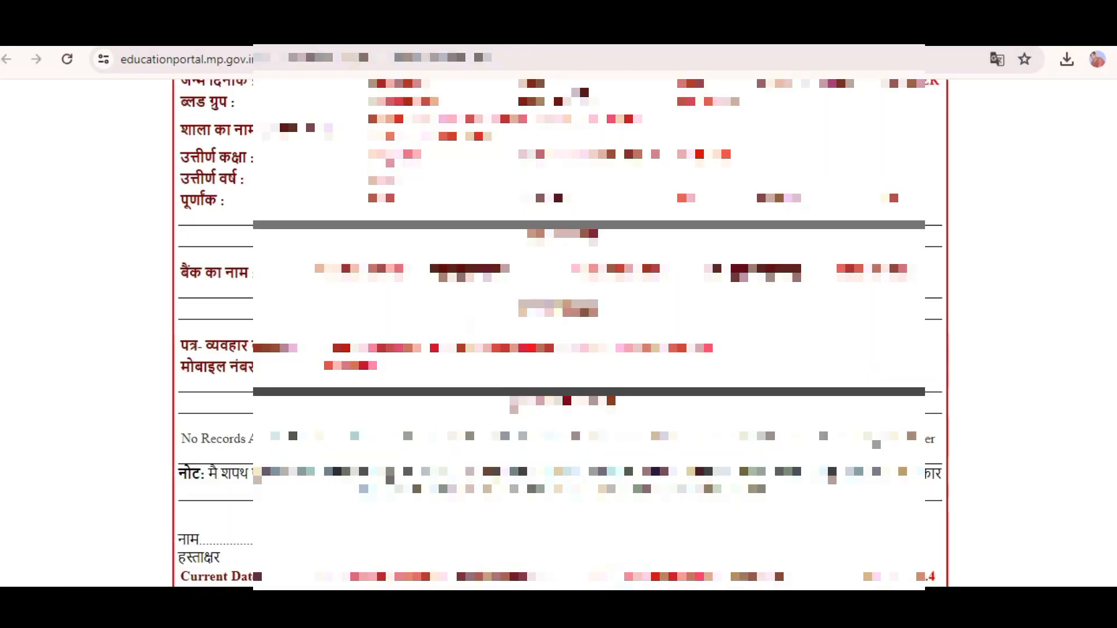
scroll(690, 378, up, 2)
scroll(690, 378, down, 2)
scroll(684, 371, up, 1)
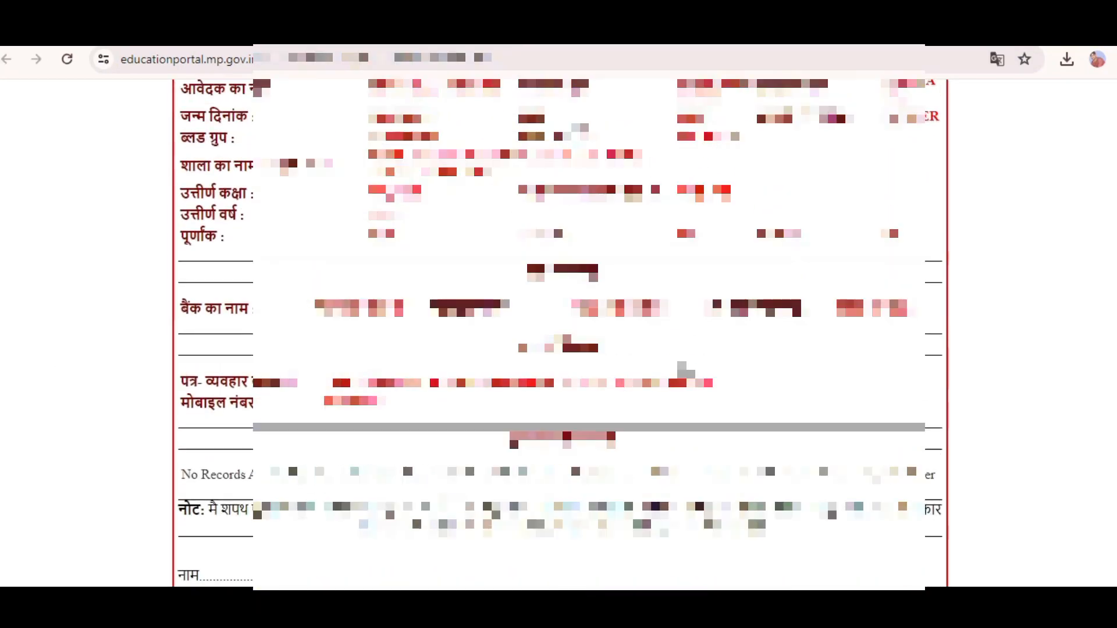
scroll(684, 372, up, 3)
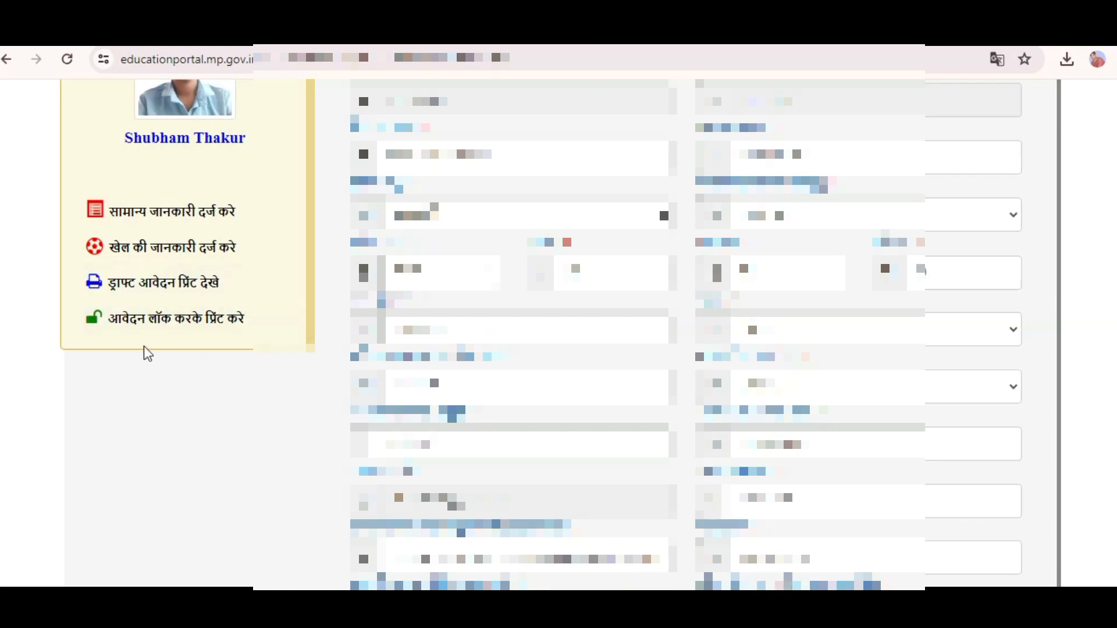
- Open the application lock and print page (आवेदन लॉक करके प्रिंट करे), lock the listed applicant's application and acknowledge the message
click(172, 327)
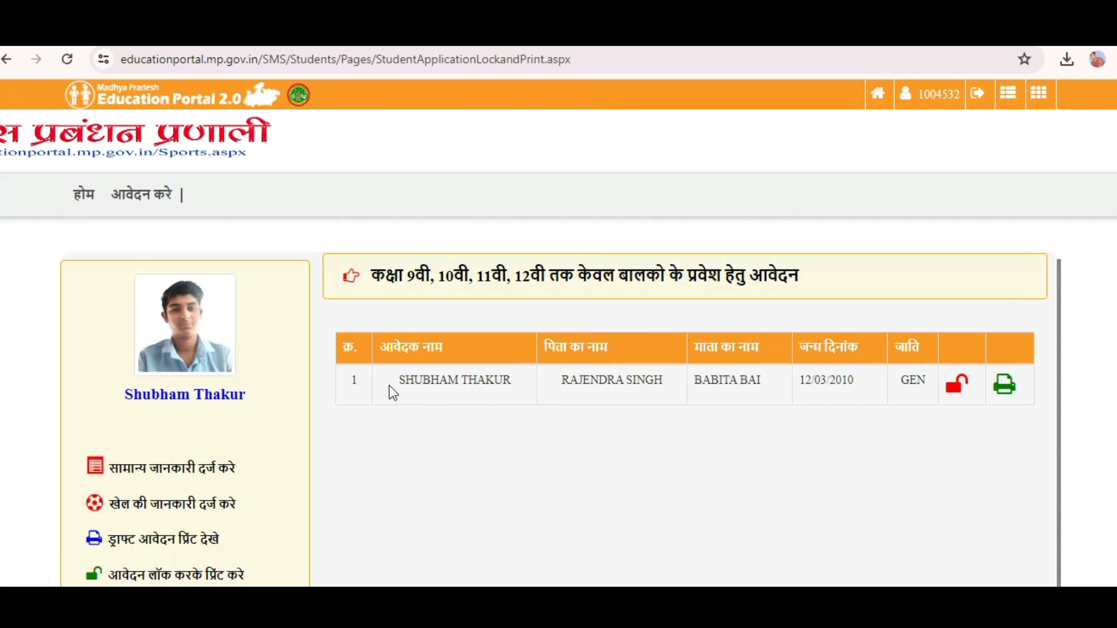
drag(391, 384, 854, 377)
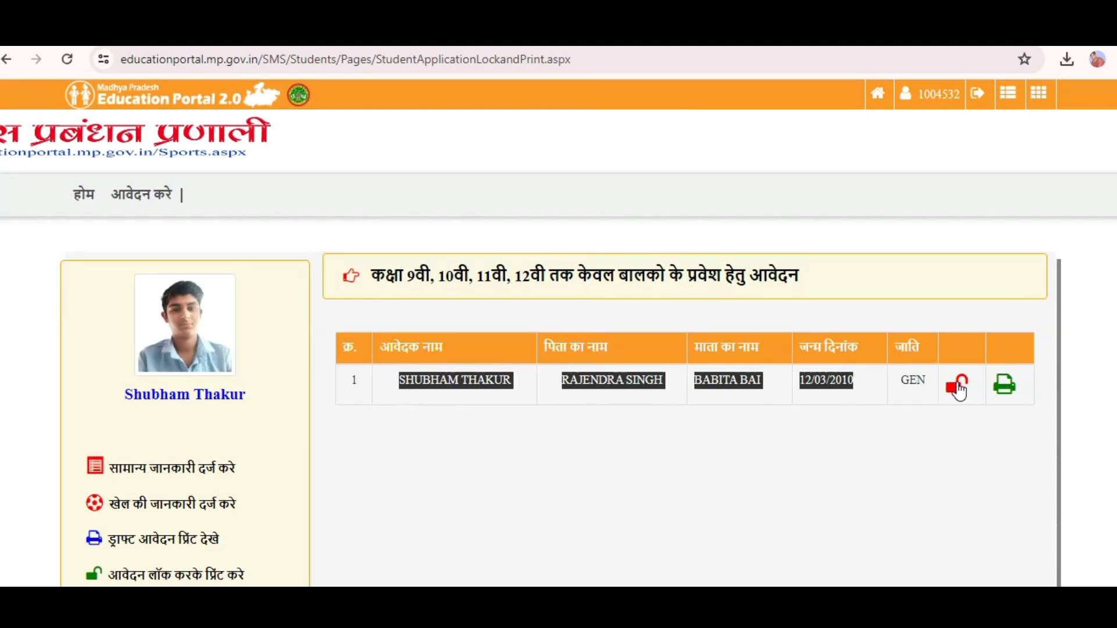
click(957, 387)
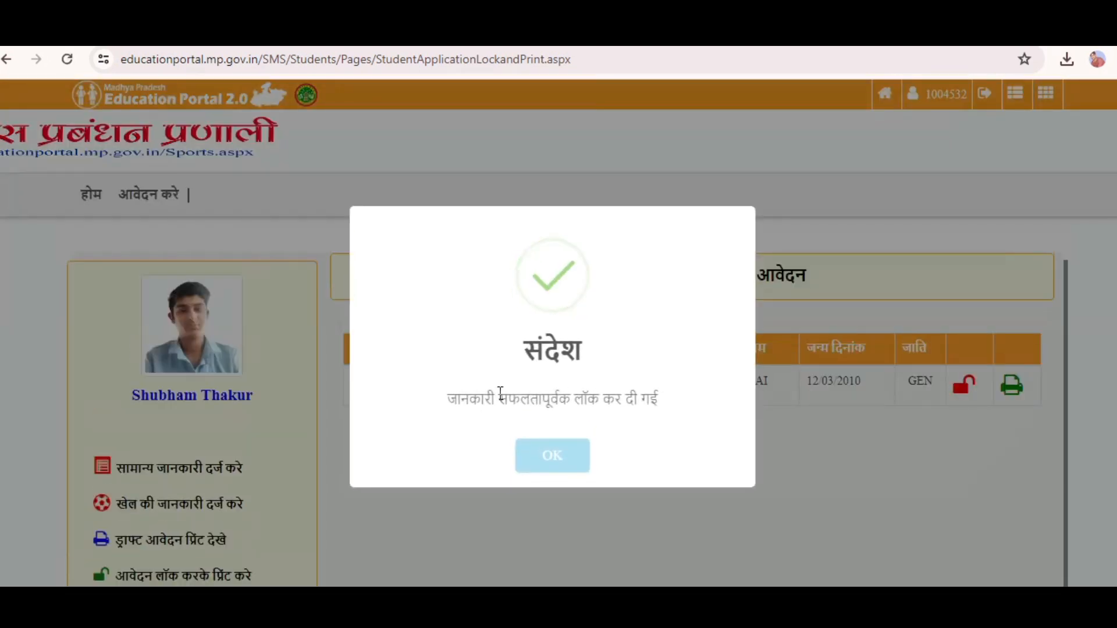
drag(452, 401, 649, 398)
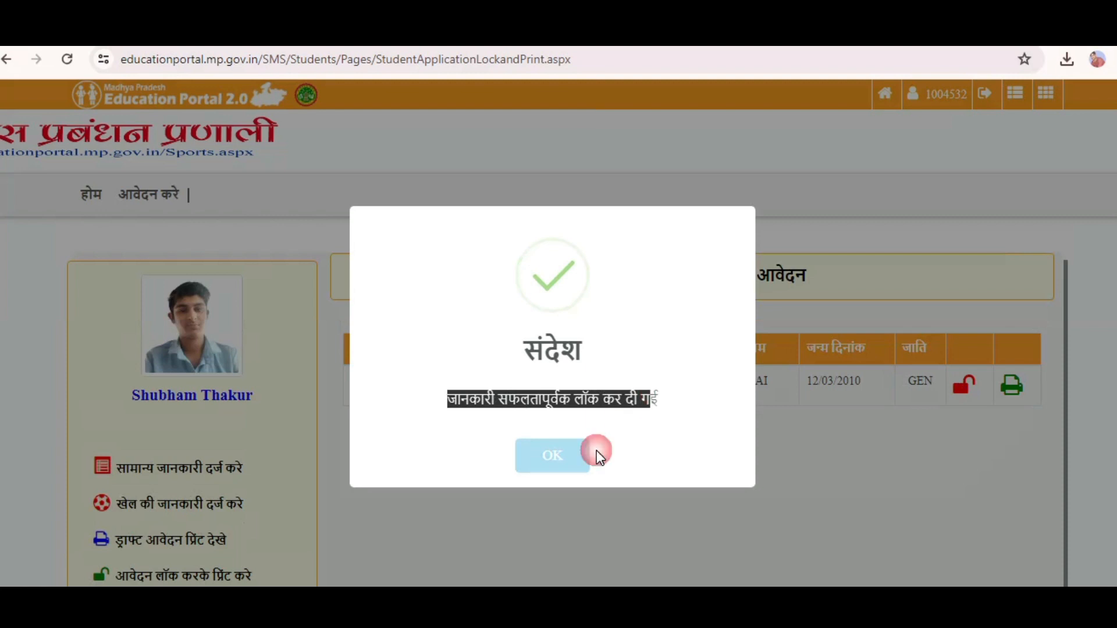
click(562, 457)
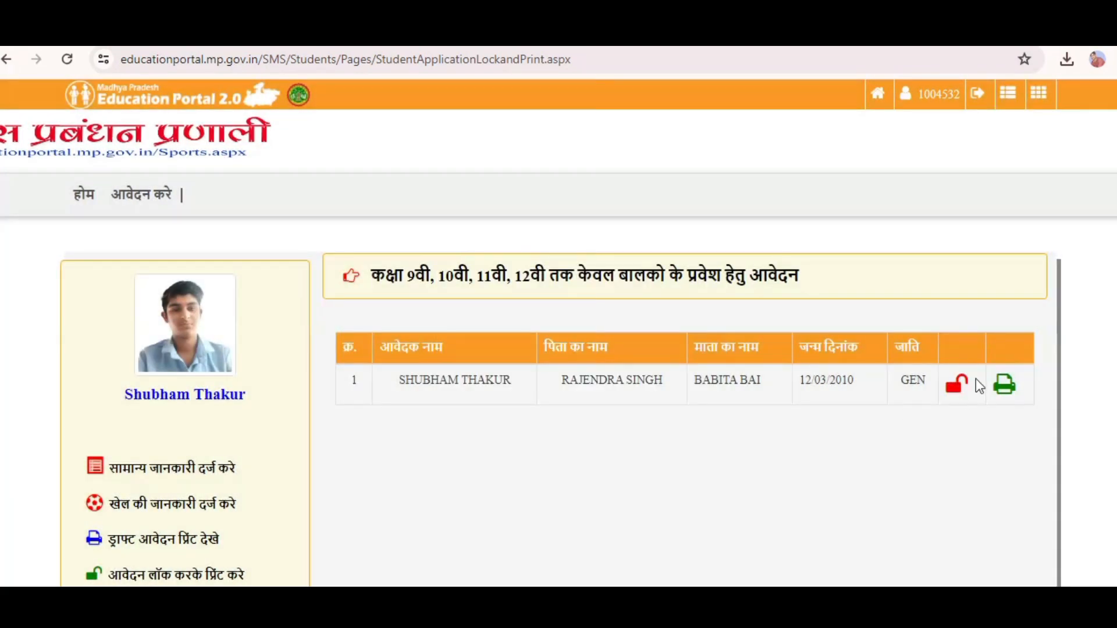
- Open the printable version of the locked application
click(1006, 398)
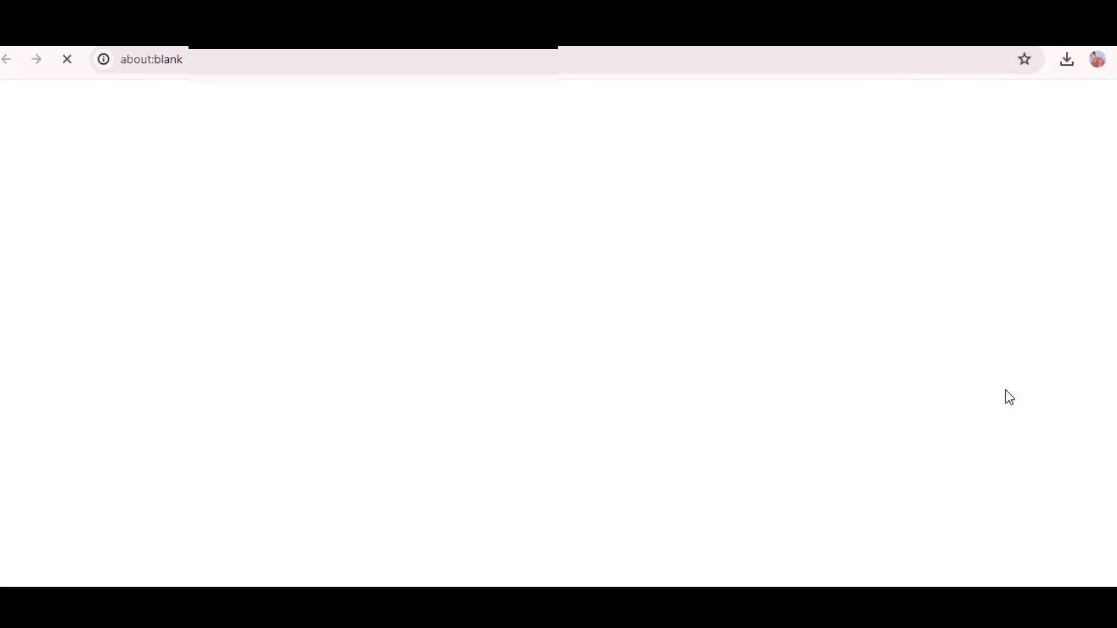